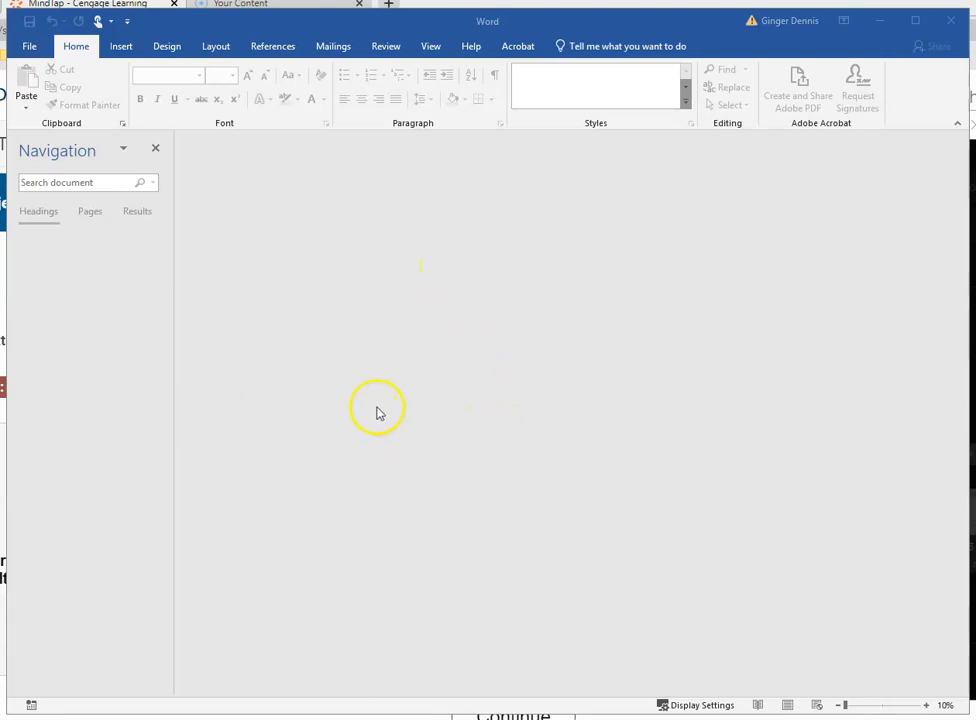
# Step: Open the Wireless report from the recent documents list
pyautogui.click(31, 49)
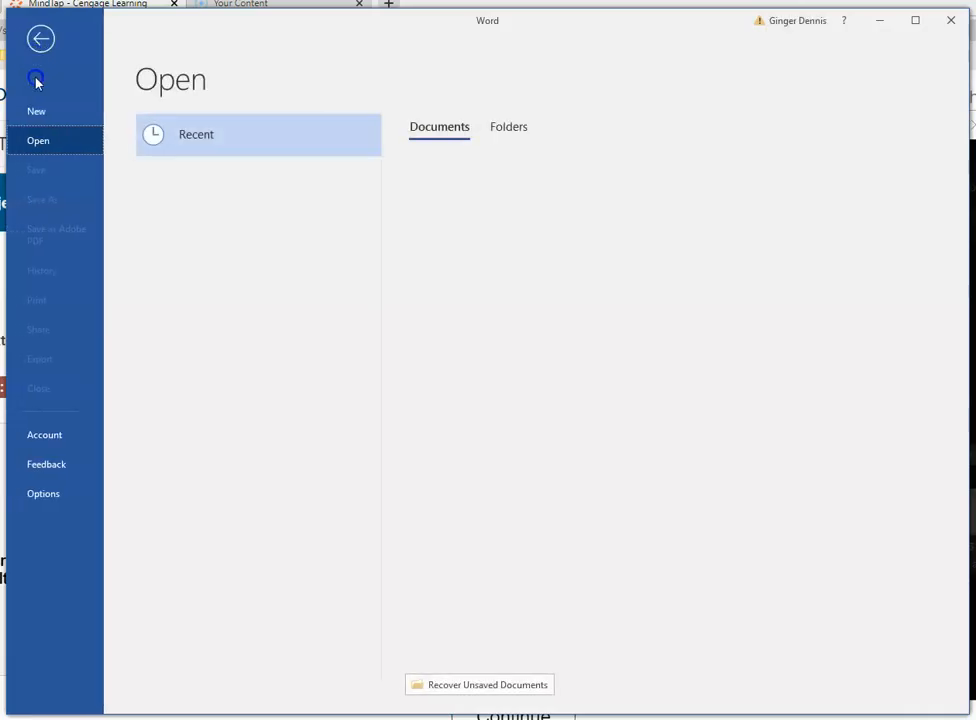
pyautogui.click(36, 142)
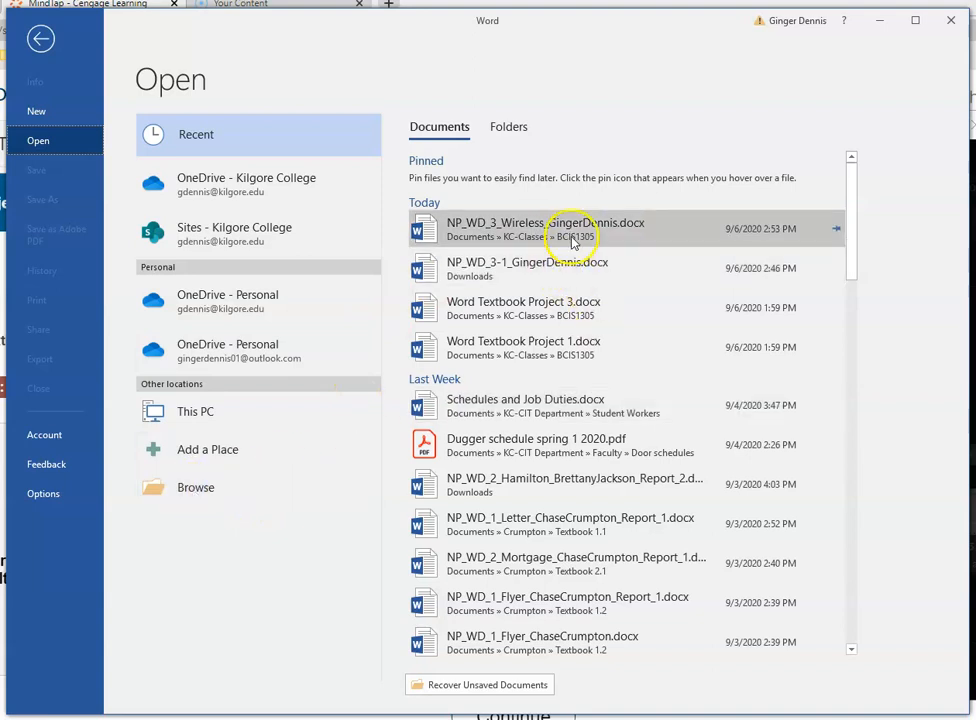
pyautogui.click(540, 236)
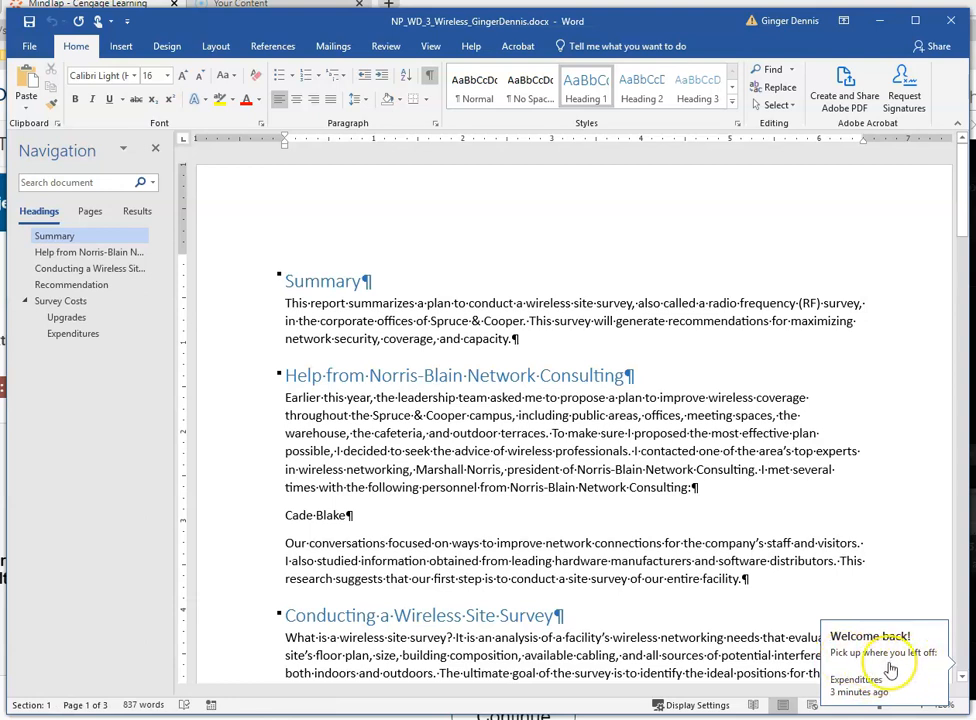
pyautogui.click(889, 668)
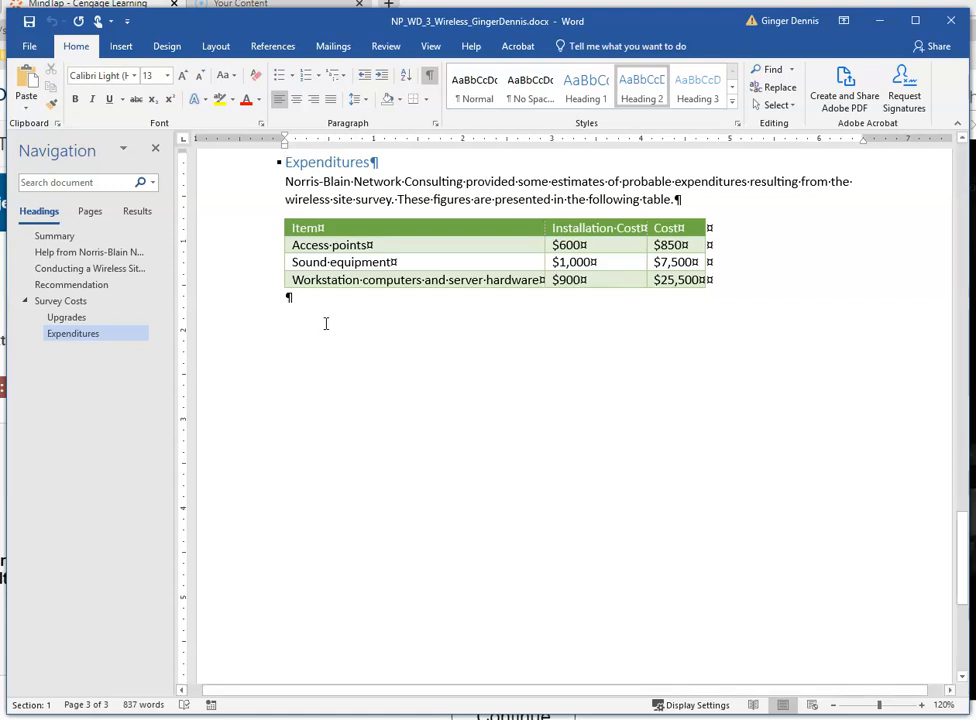
pyautogui.click(311, 326)
pyautogui.scroll(3, 308, 335)
pyautogui.scroll(15, 308, 335)
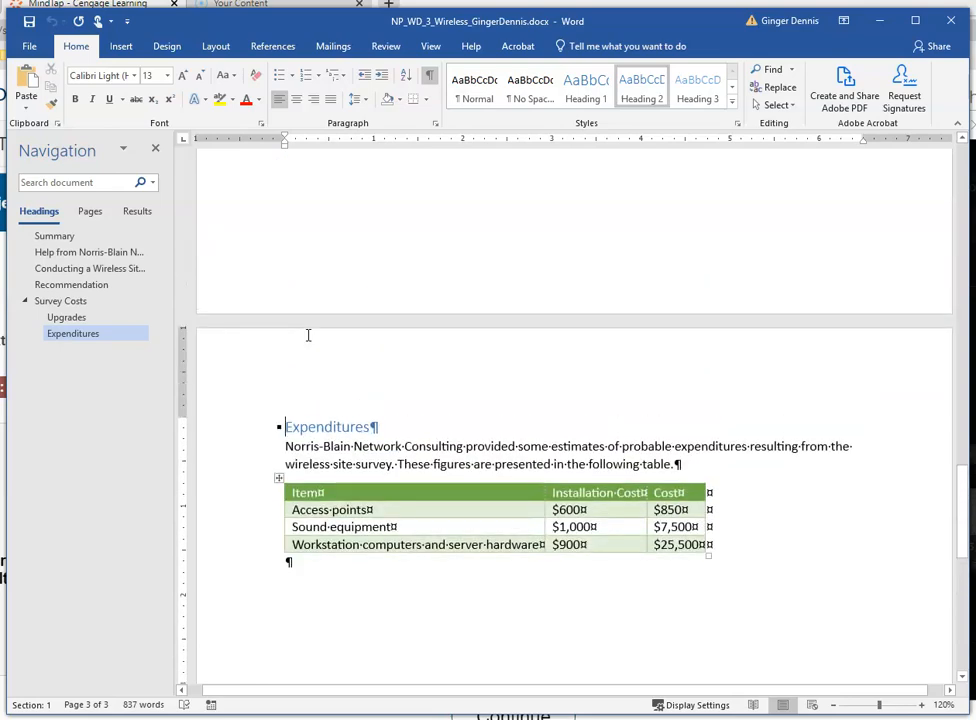
pyautogui.scroll(20, 310, 325)
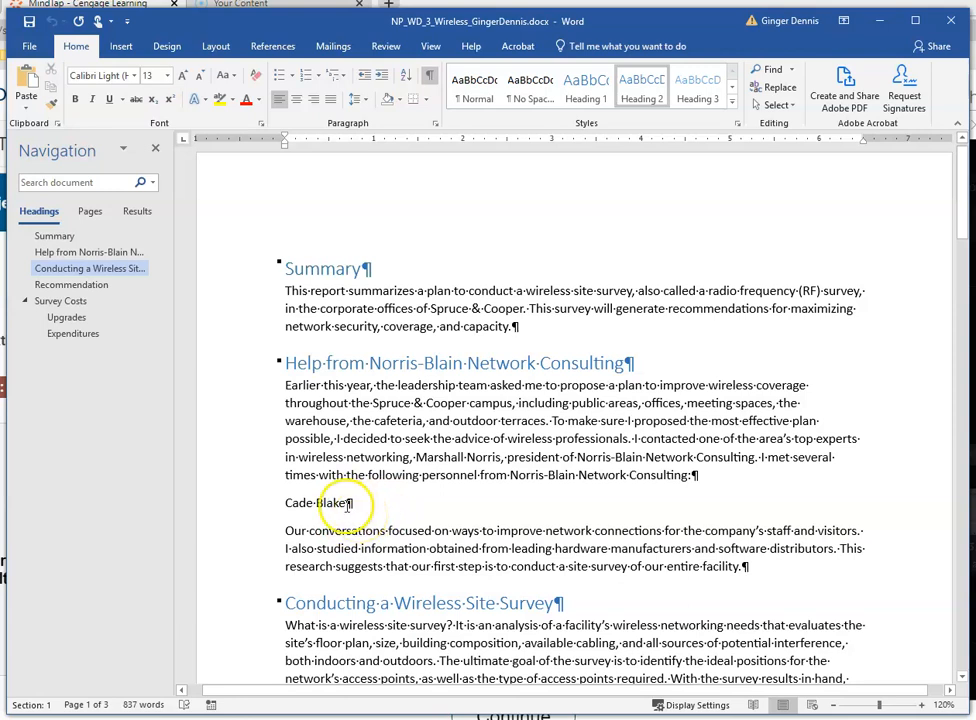
# Step: Give the first consultant a tabbed Senior Consultant title, then add two more consultant lines, the third as Project Manager
pyautogui.click(347, 505)
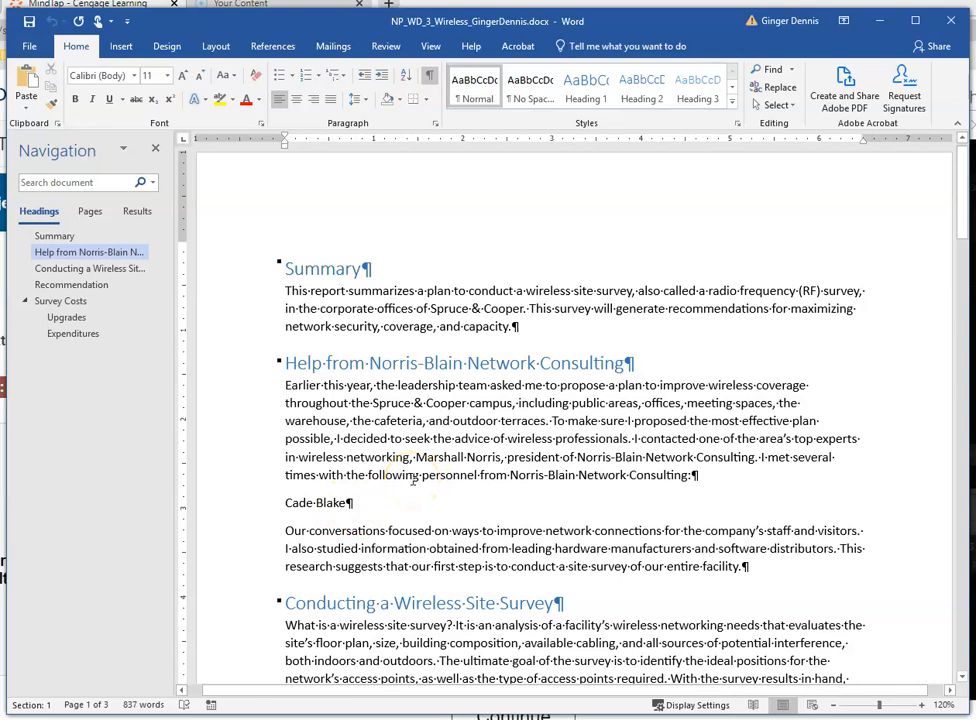
pyautogui.press('Tab')
pyautogui.write('Senior')
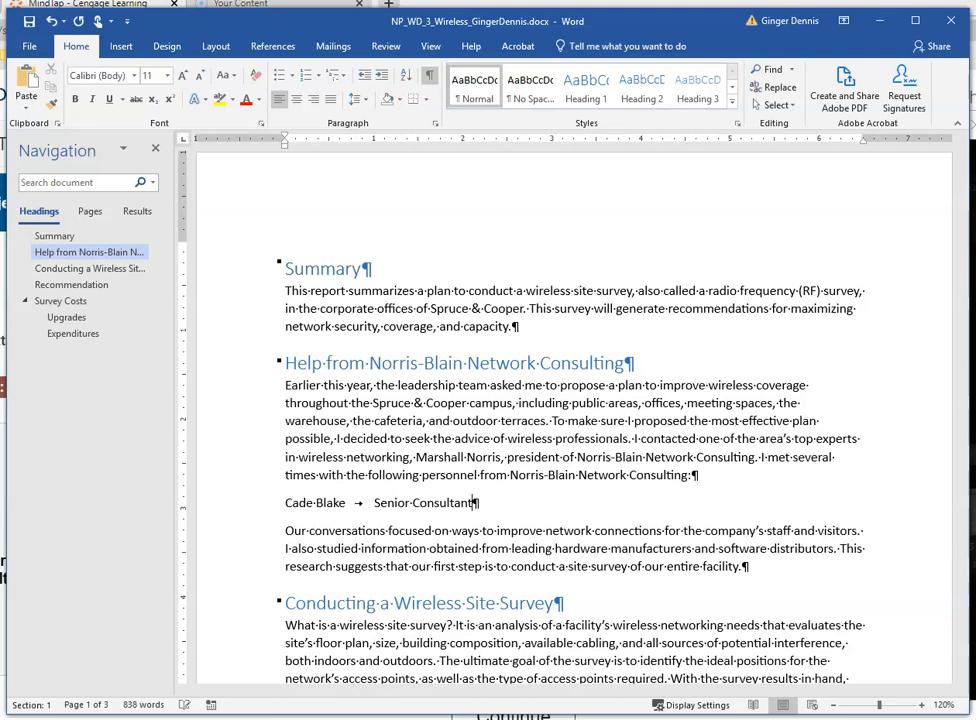
pyautogui.write(' Consultant')
pyautogui.press('Return')
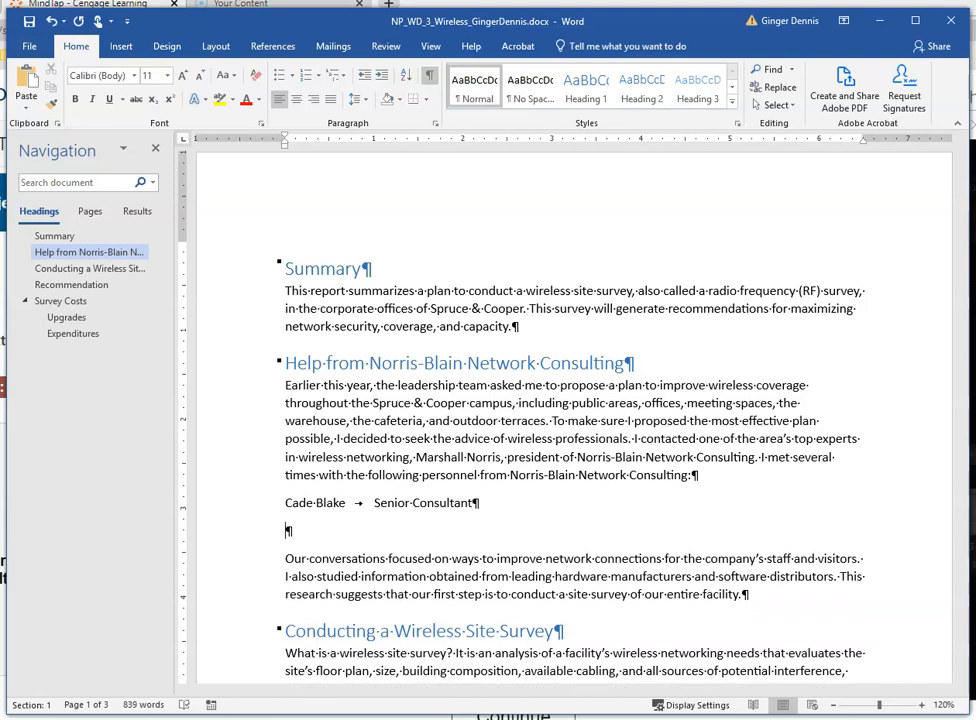
pyautogui.write('Samuel J. Iglesias')
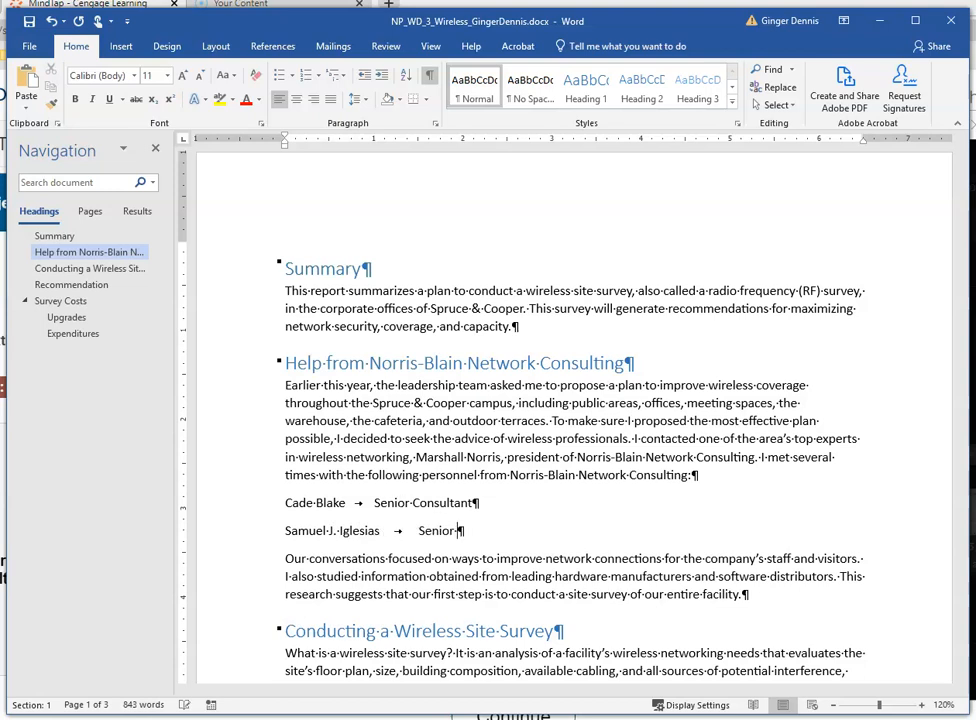
pyautogui.write('onsultant')
pyautogui.press('Return')
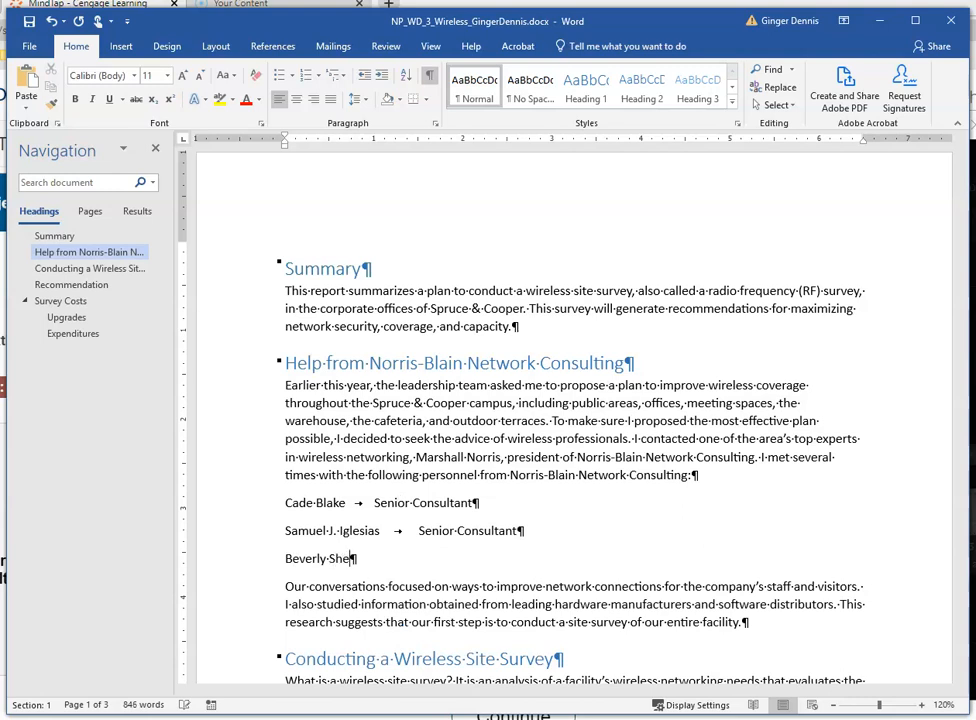
pyautogui.write('Beverly Sheffield MCCoy')
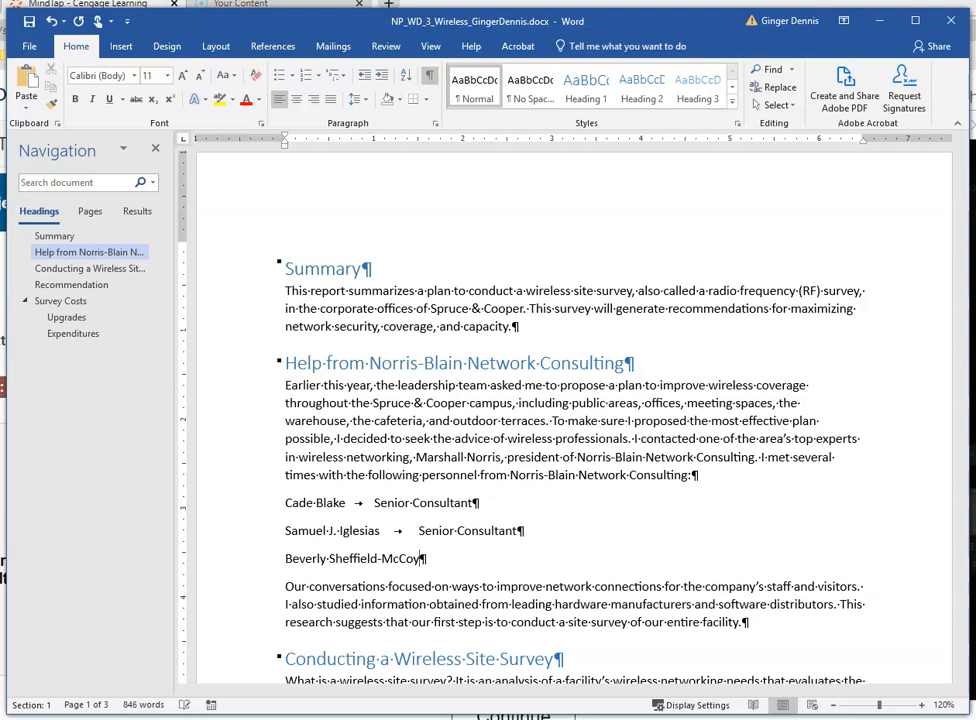
pyautogui.write('Project Manager')
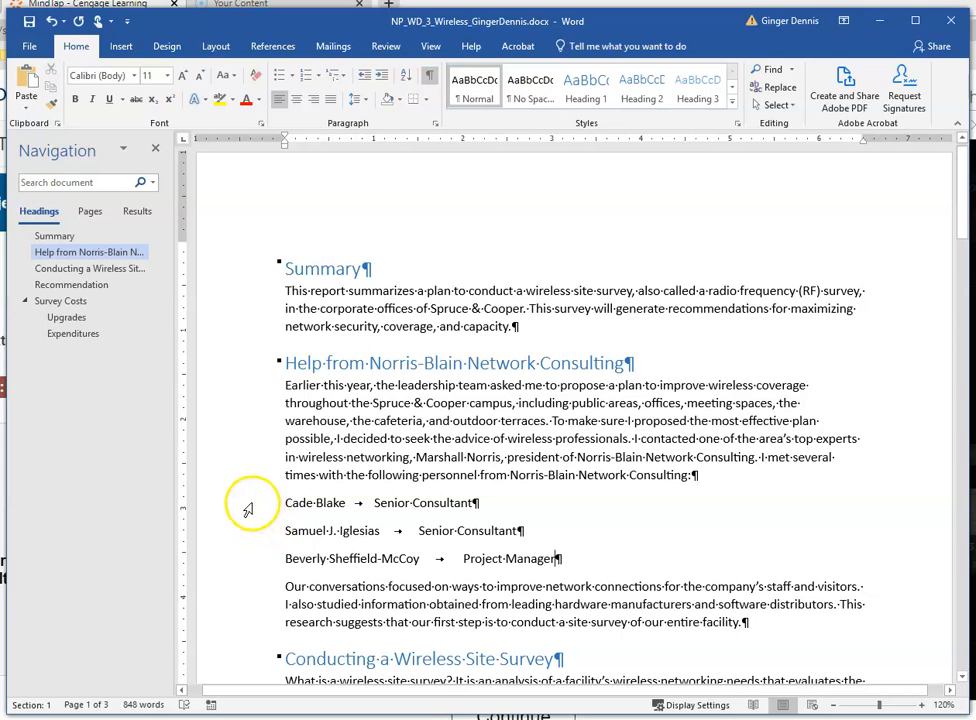
# Step: Select the three personnel lines and set a left tab stop at 2.5 inches
pyautogui.moveTo(248, 510); pyautogui.dragTo(252, 558)
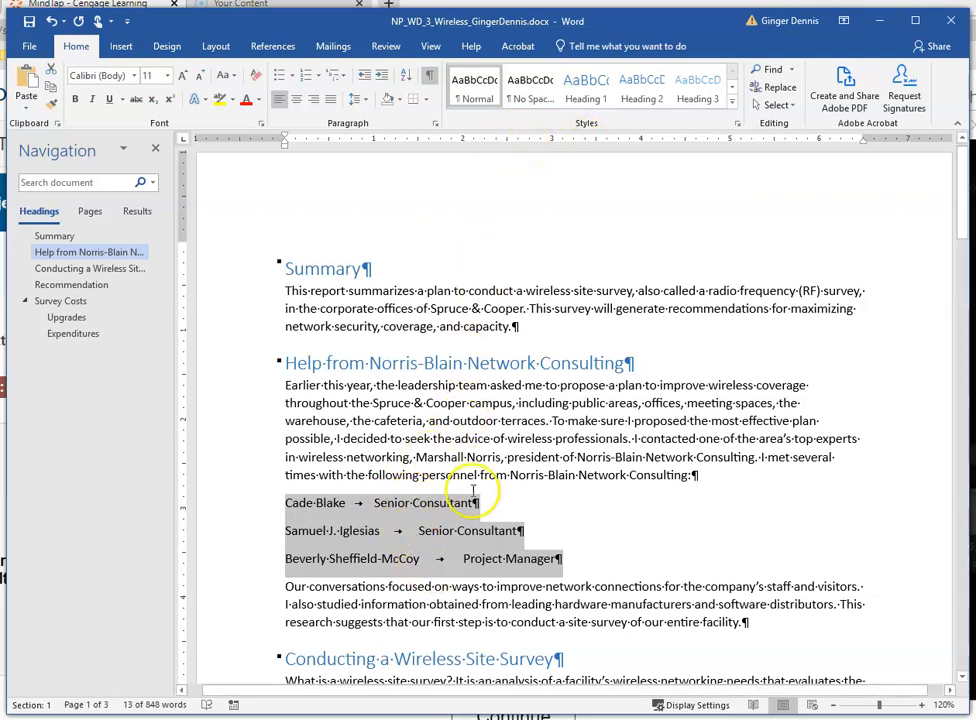
pyautogui.click(507, 139)
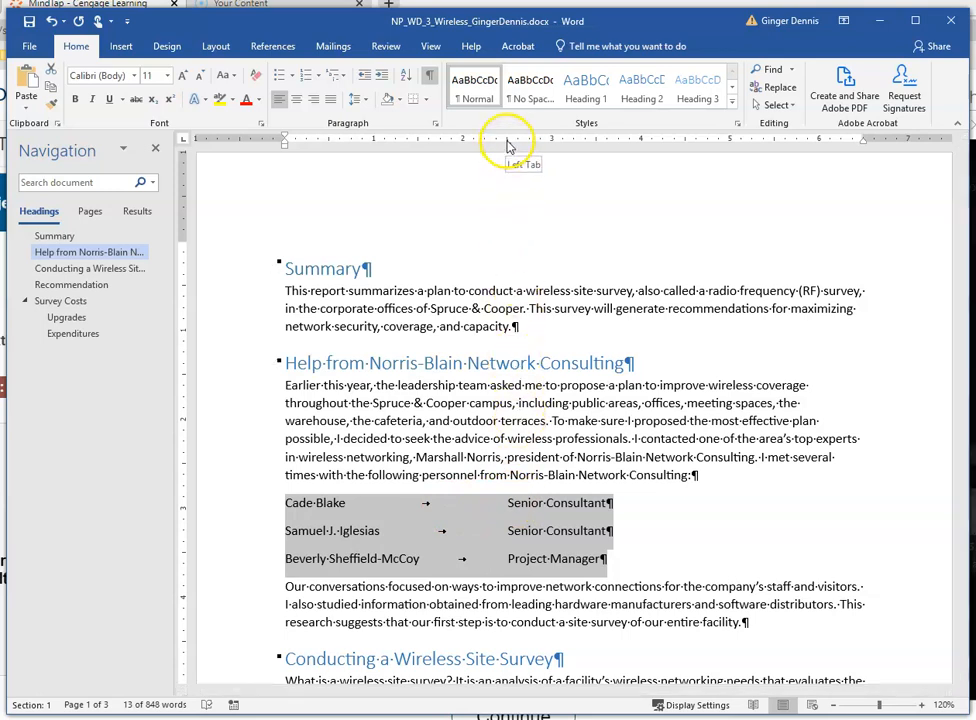
pyautogui.moveTo(508, 146); pyautogui.dragTo(538, 150)
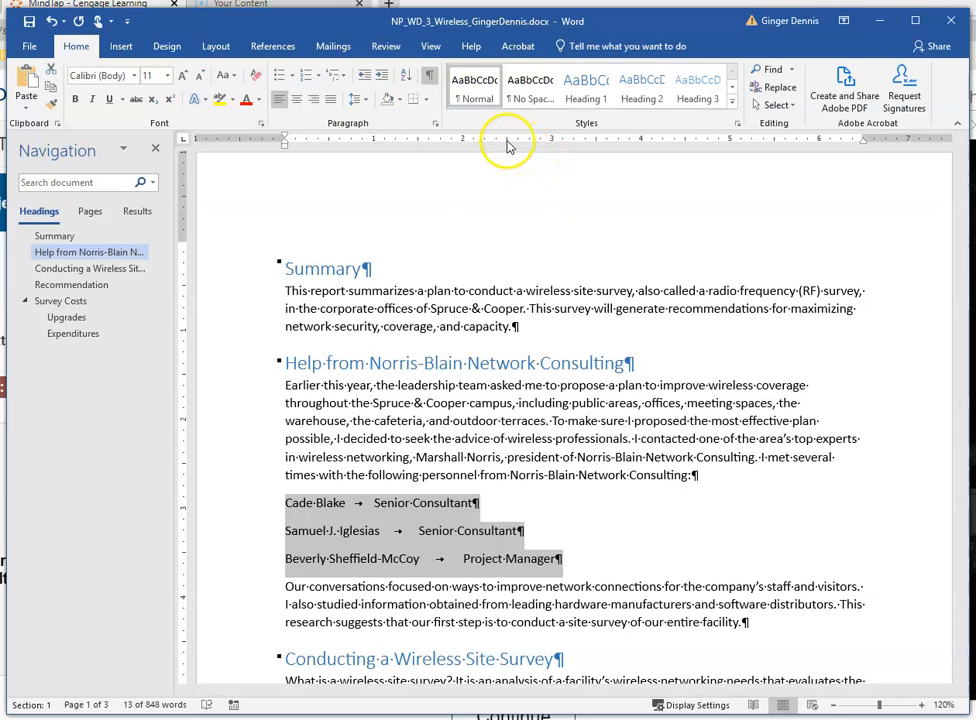
pyautogui.click(507, 141)
pyautogui.moveTo(508, 141)
pyautogui.mouseDown()
pyautogui.moveTo(549, 141)
pyautogui.moveTo(468, 143)
pyautogui.moveTo(494, 141)
pyautogui.mouseUp()
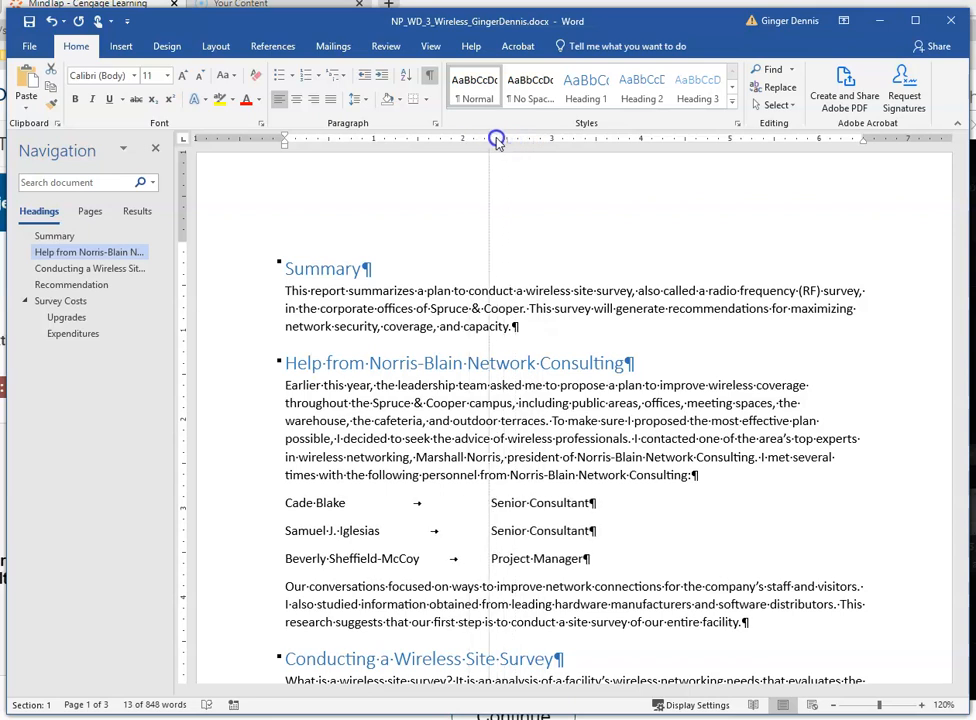
pyautogui.moveTo(558, 141); pyautogui.dragTo(507, 145)
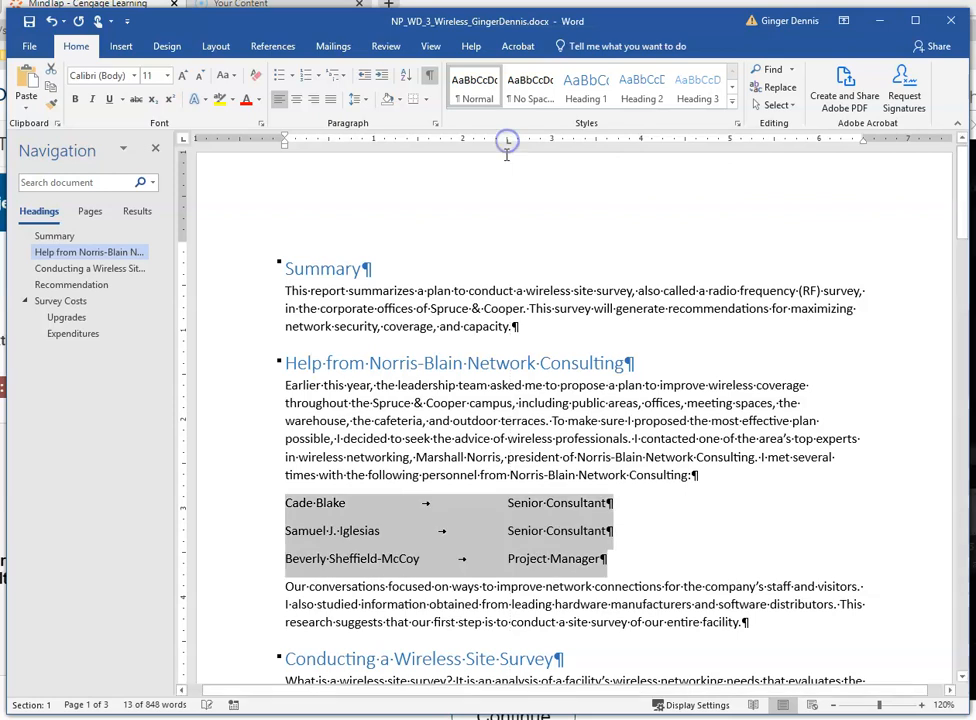
pyautogui.doubleClick(507, 142)
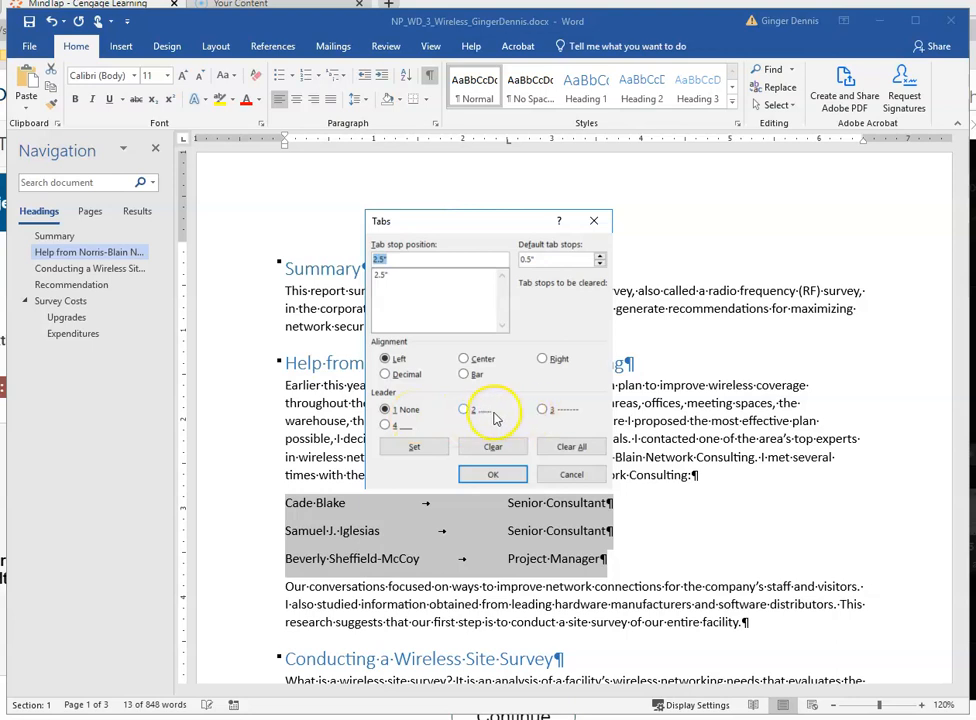
pyautogui.click(505, 475)
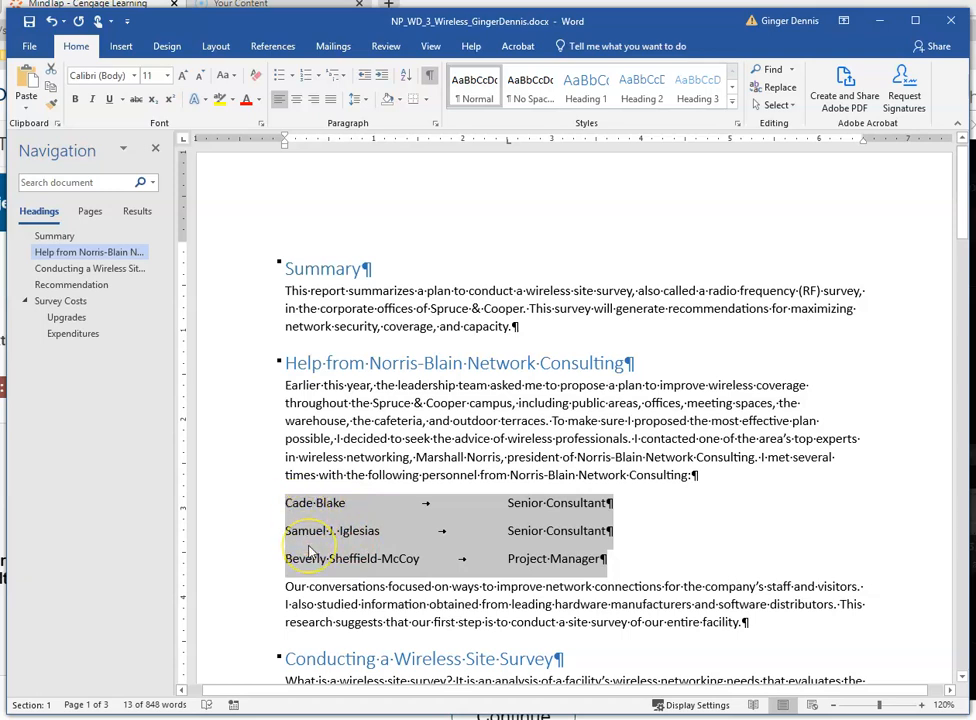
pyautogui.click(290, 499)
pyautogui.moveTo(257, 503); pyautogui.dragTo(260, 527)
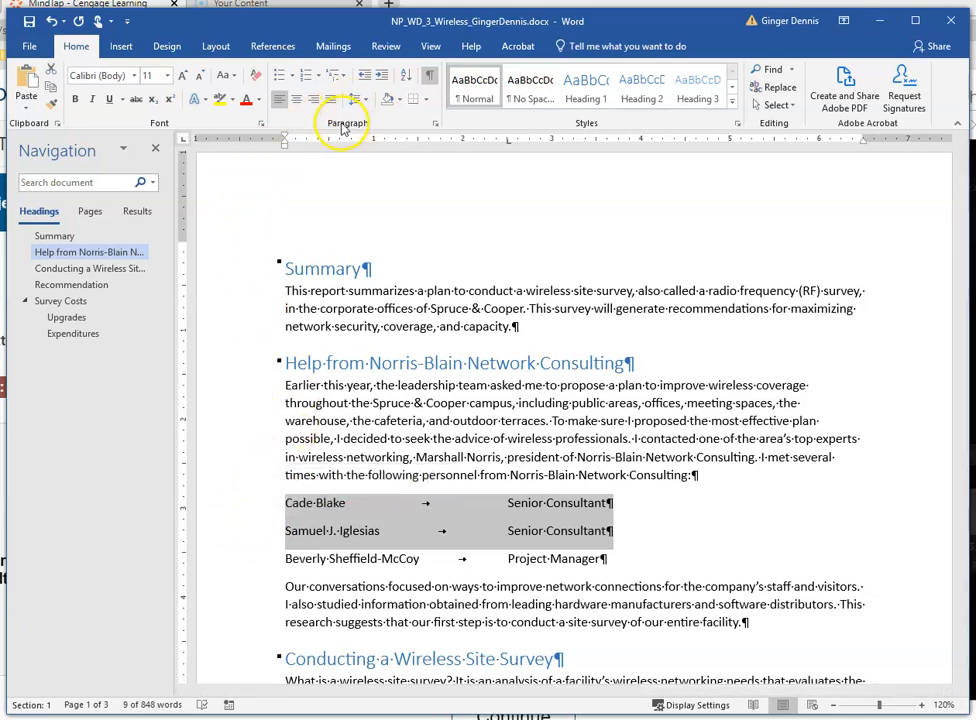
pyautogui.click(366, 101)
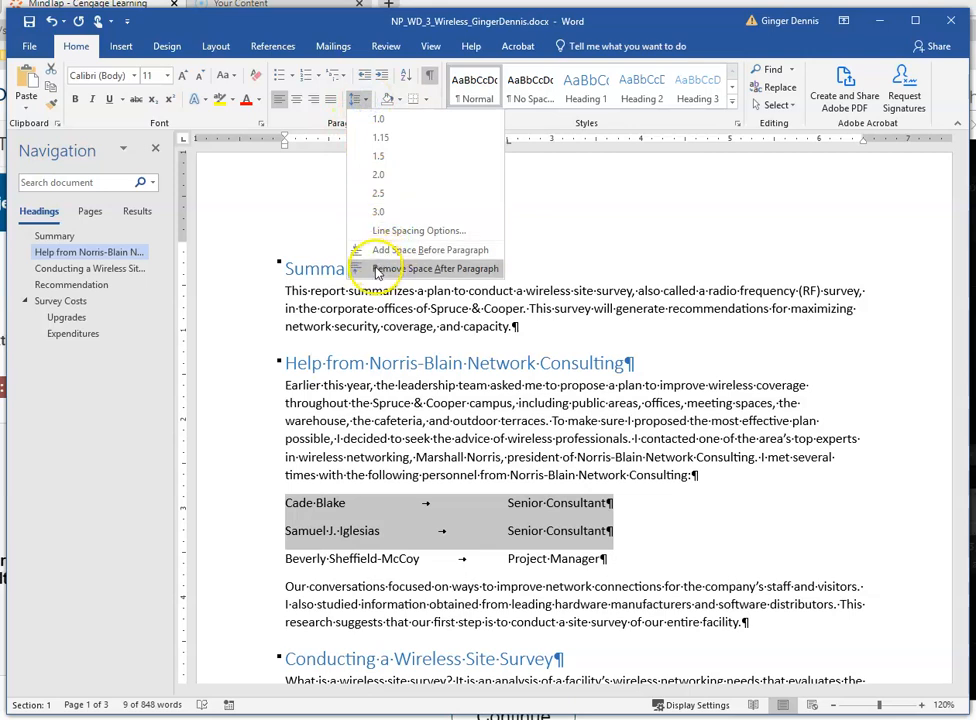
pyautogui.click(437, 269)
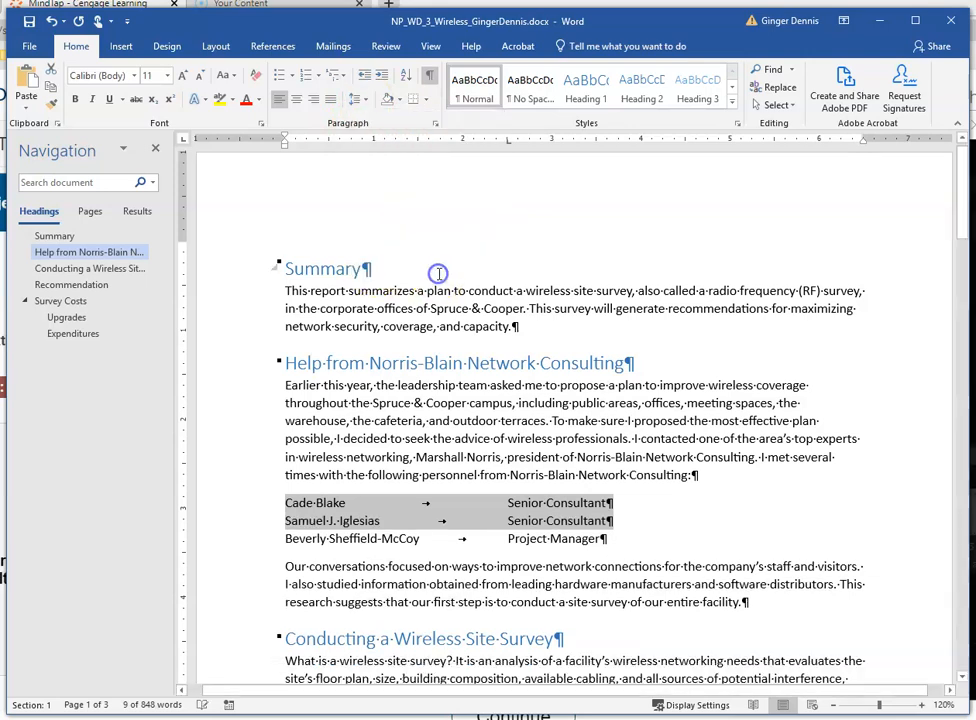
pyautogui.click(398, 538)
pyautogui.scroll(-3, 678, 362)
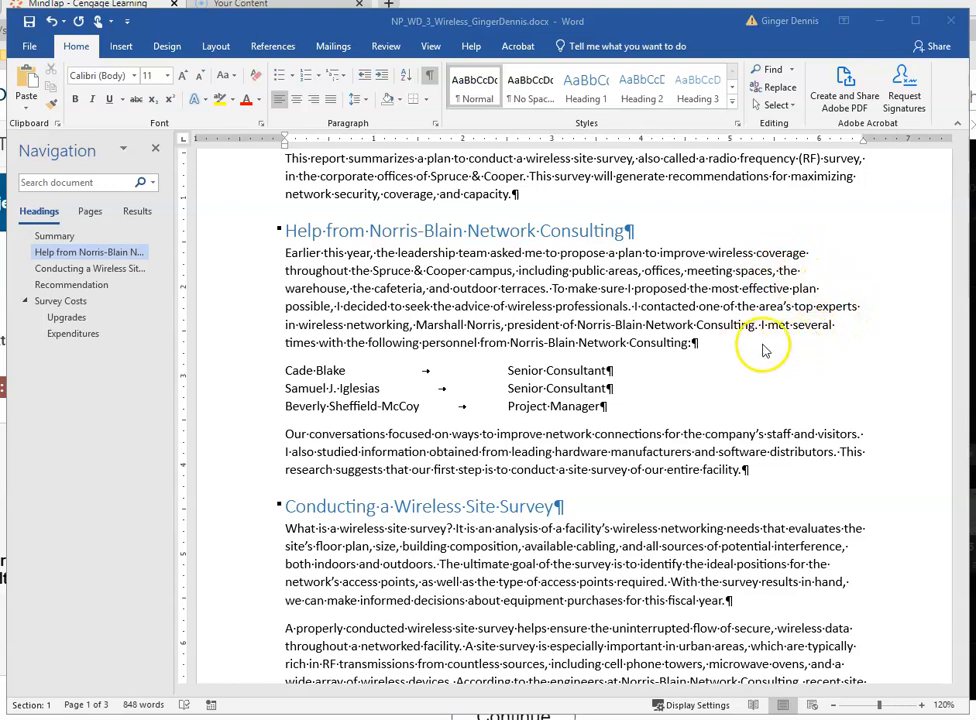
pyautogui.scroll(-6, 856, 392)
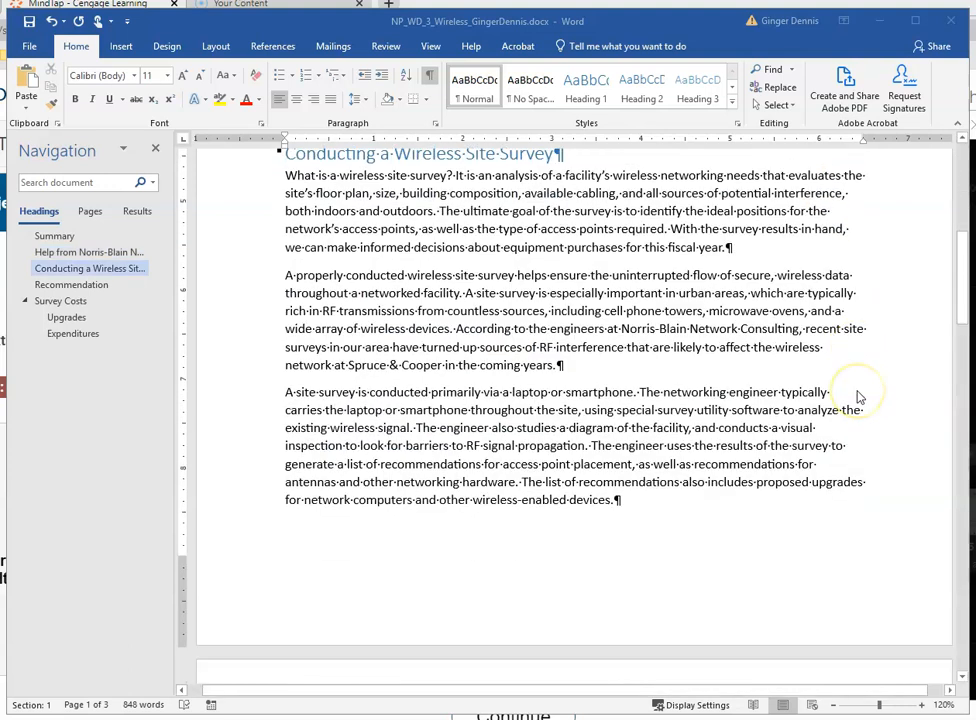
pyautogui.scroll(5, 846, 418)
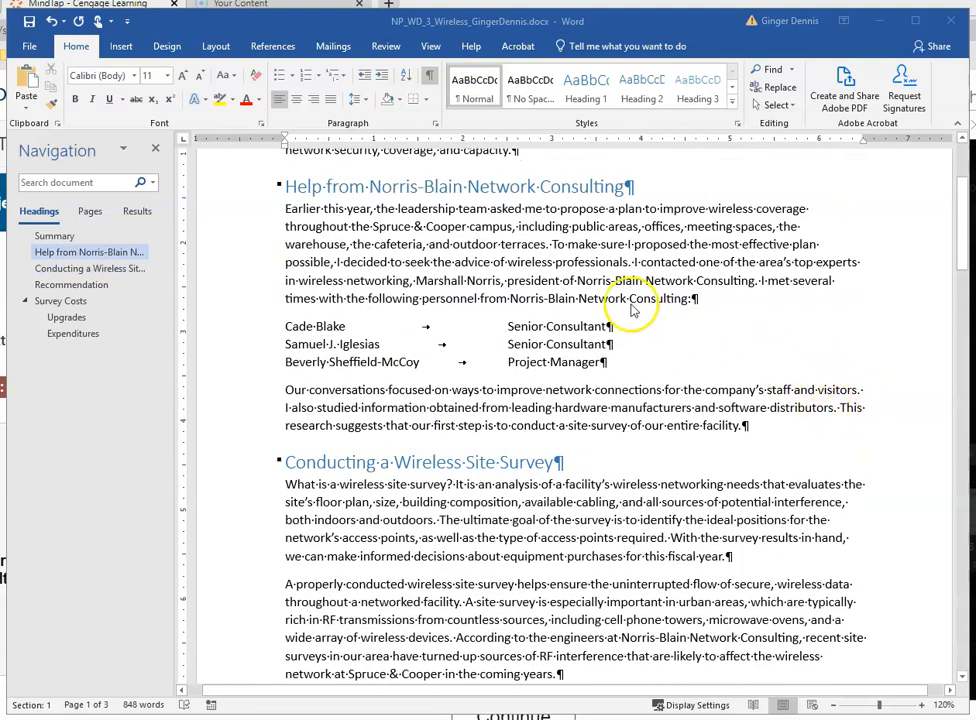
pyautogui.scroll(1, 705, 288)
pyautogui.scroll(2, 538, 230)
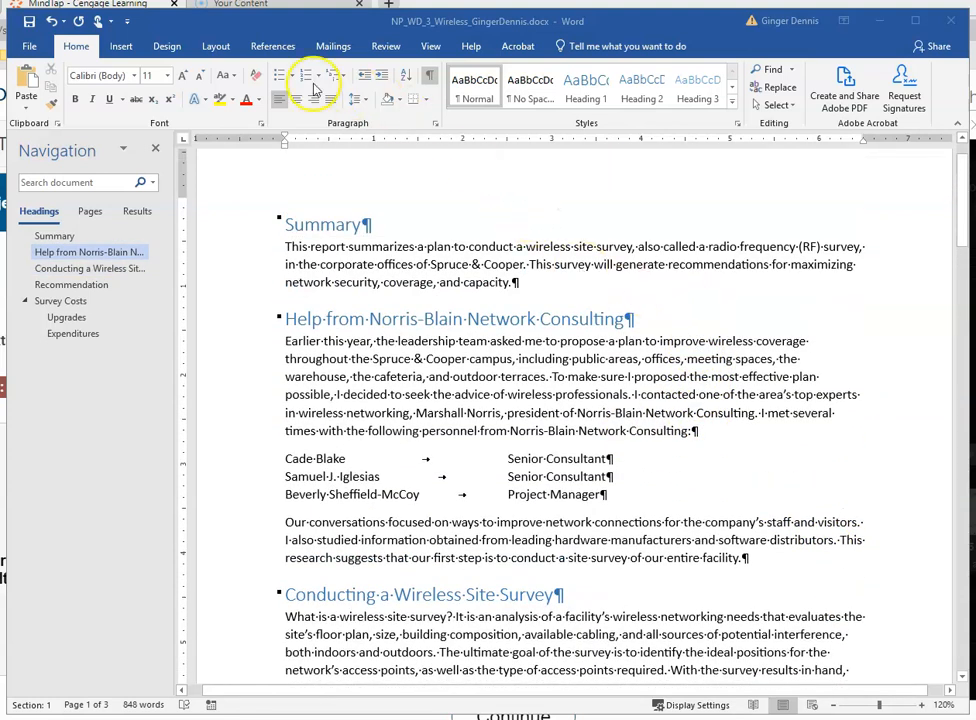
# Step: Turn on Automatic hyphenation from the Layout tab and scroll through the report to review it
pyautogui.click(215, 47)
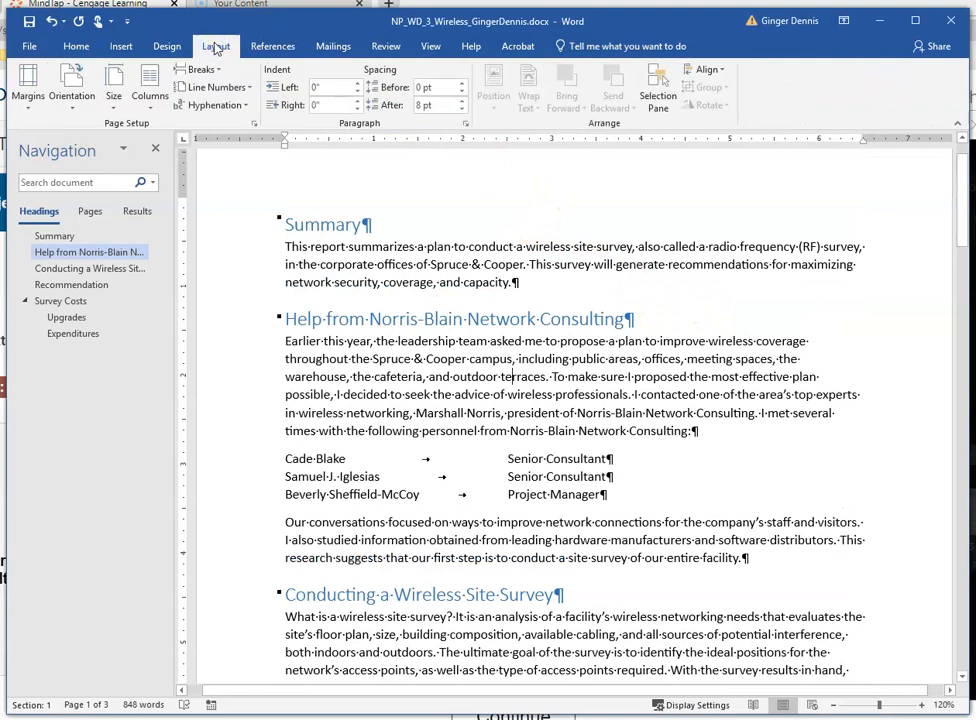
pyautogui.click(245, 105)
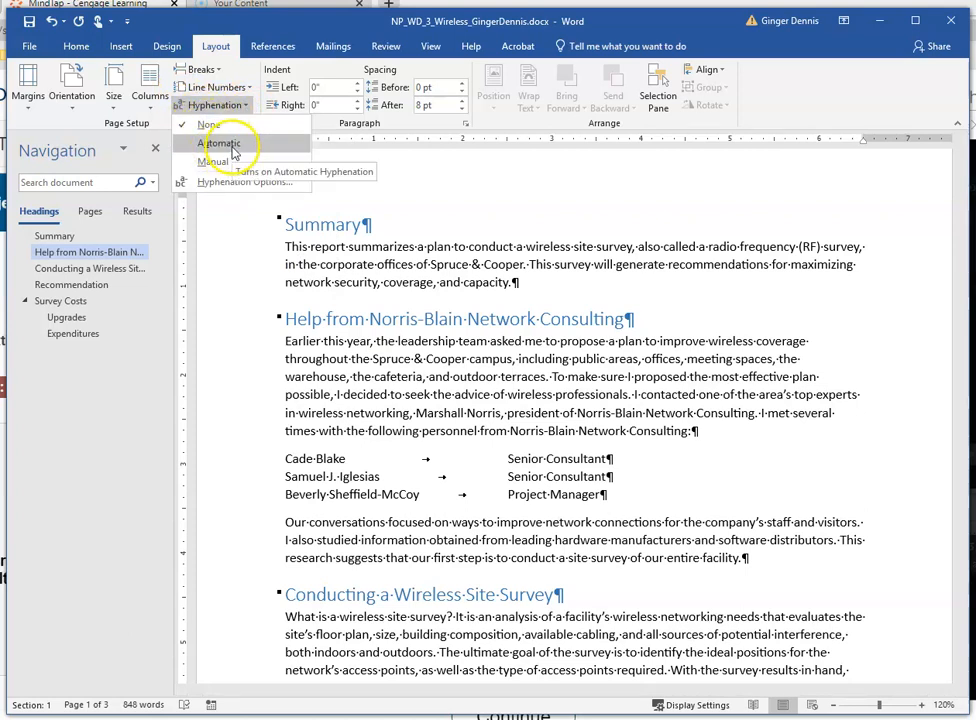
pyautogui.click(233, 146)
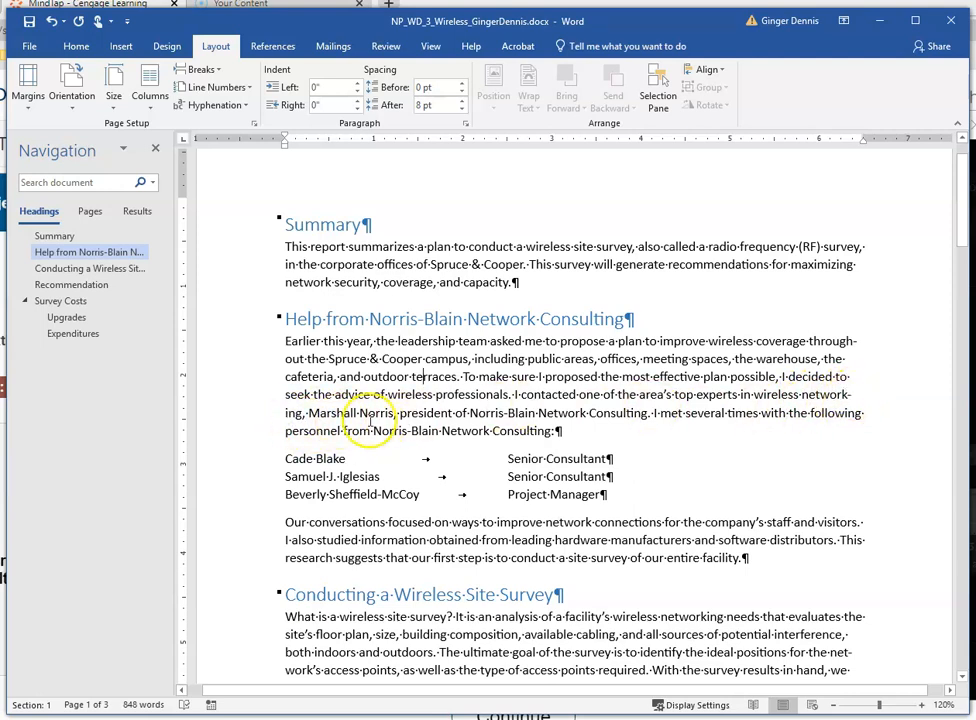
pyautogui.scroll(-2, 830, 400)
pyautogui.scroll(-5, 832, 401)
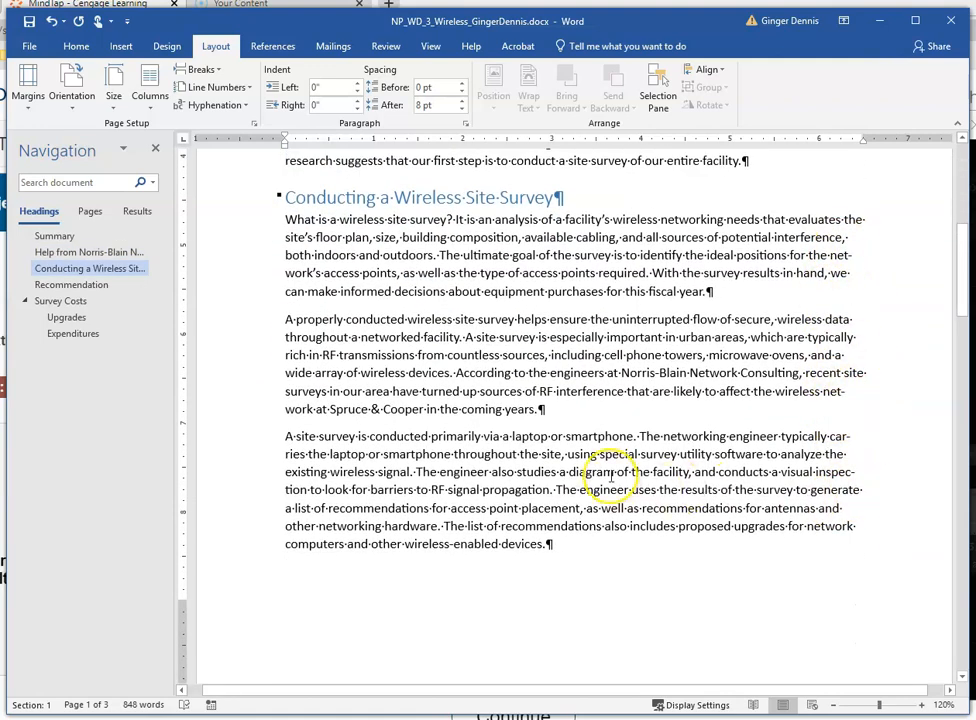
pyautogui.scroll(3, 545, 542)
pyautogui.scroll(2, 610, 477)
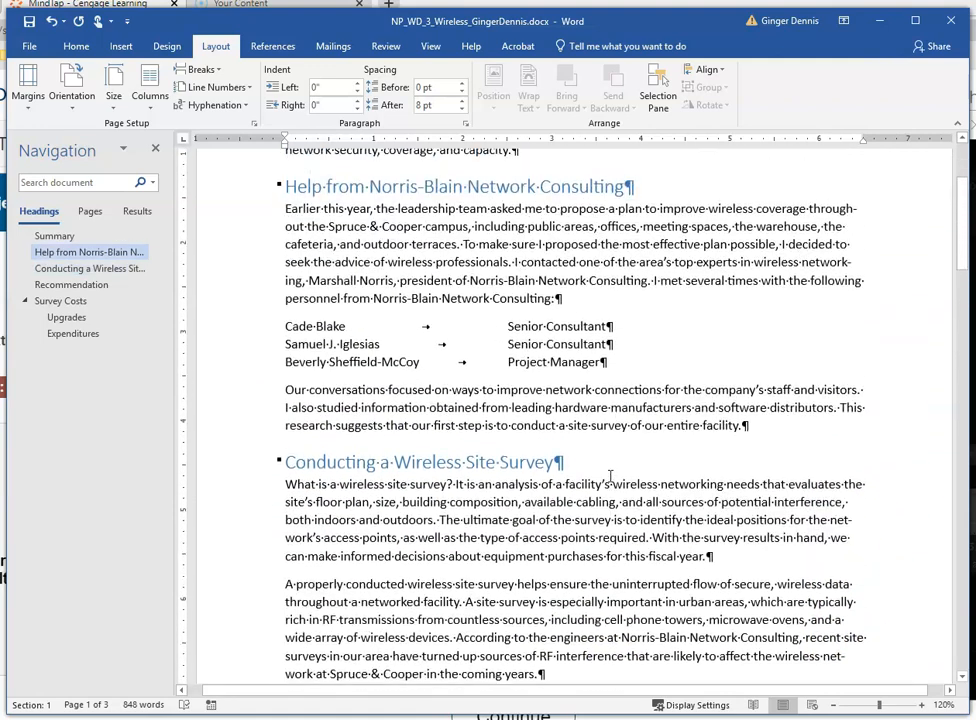
pyautogui.scroll(1, 610, 477)
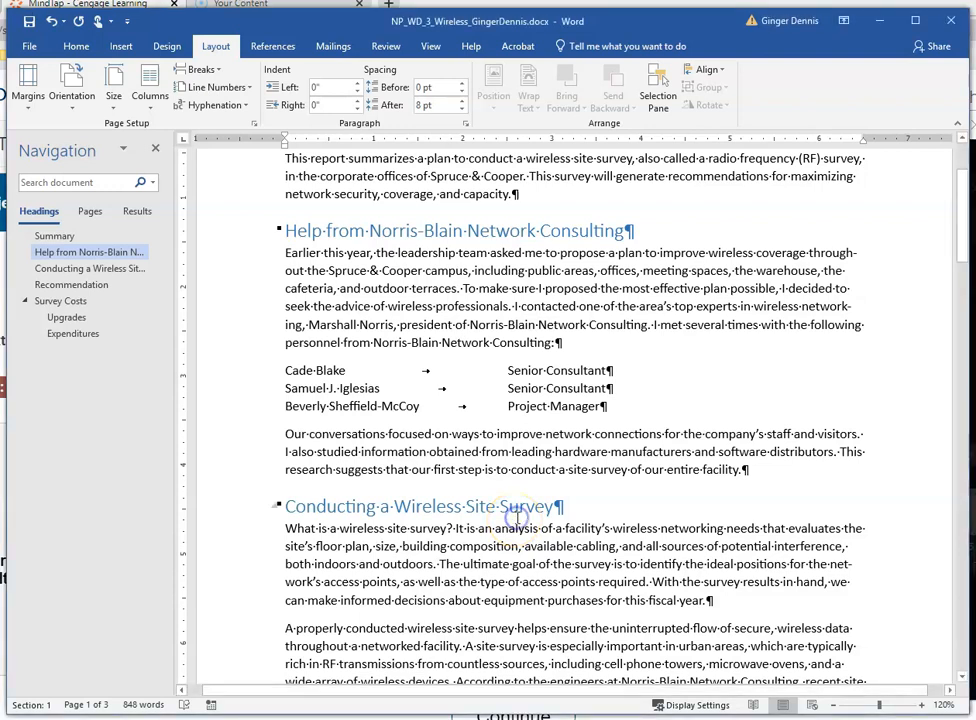
pyautogui.scroll(-15, 515, 522)
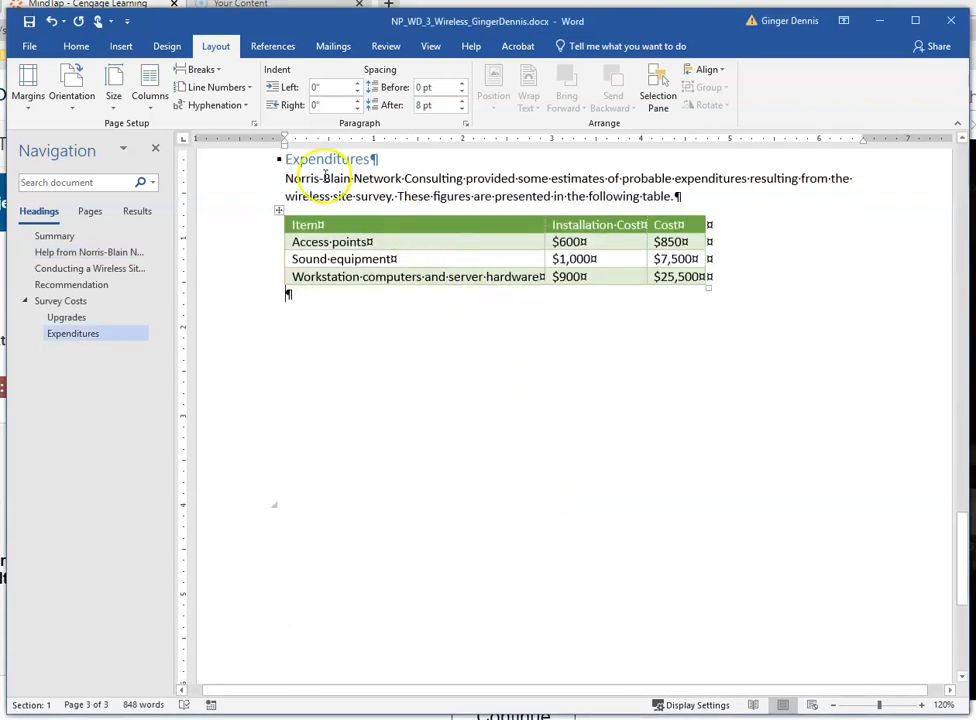
# Step: Insert a Next Page section break below the Expenditures table and move onto the new blank page
pyautogui.click(289, 297)
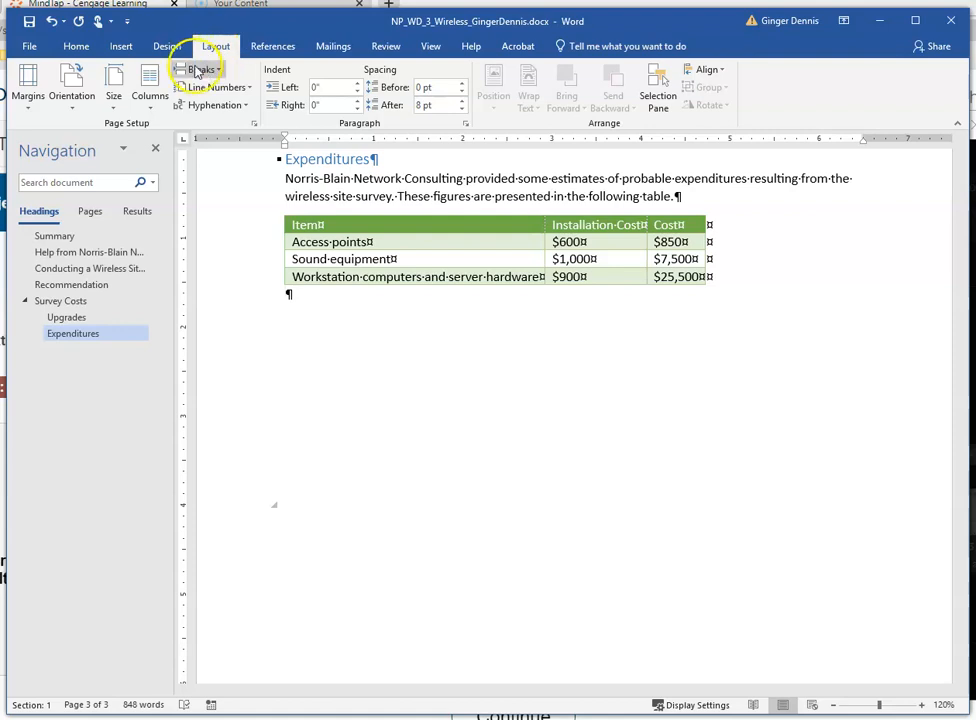
pyautogui.click(215, 72)
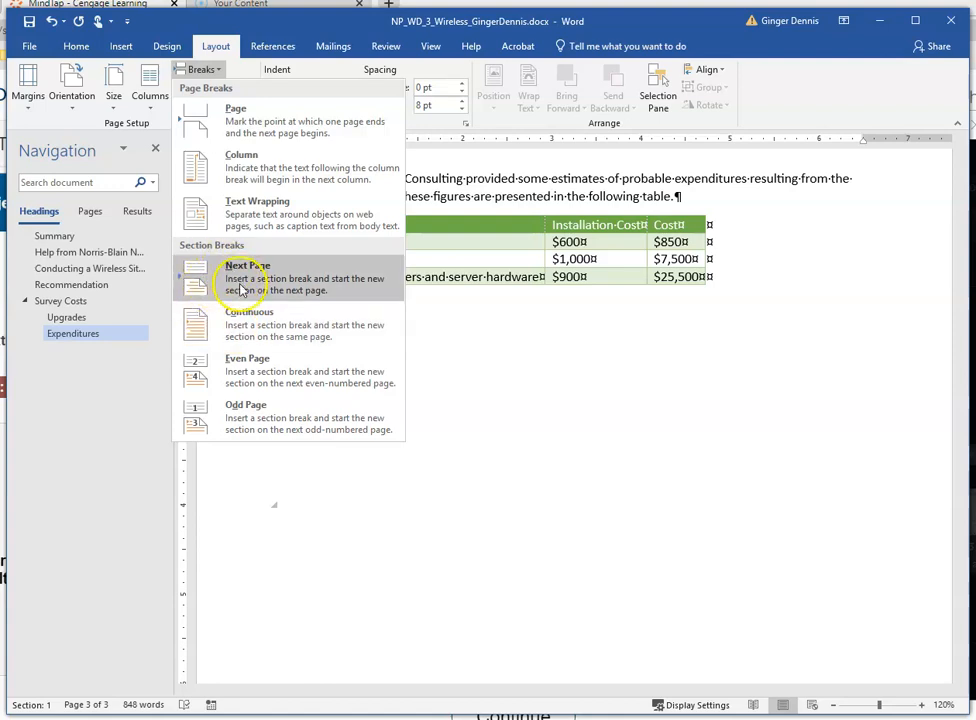
pyautogui.click(240, 287)
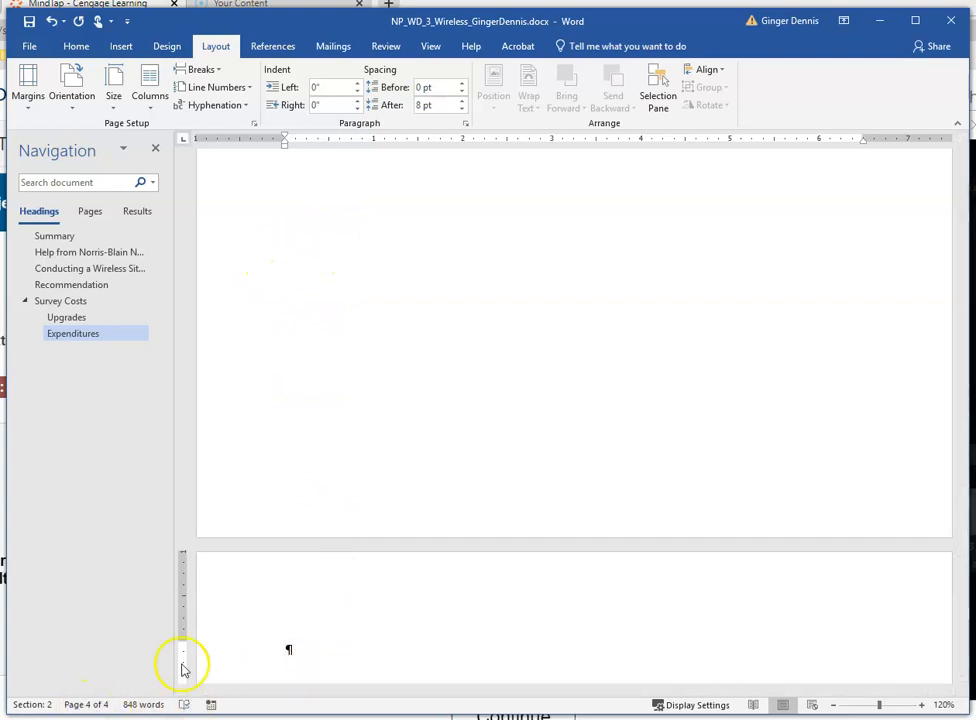
pyautogui.scroll(1, 471, 503)
pyautogui.scroll(10, 471, 503)
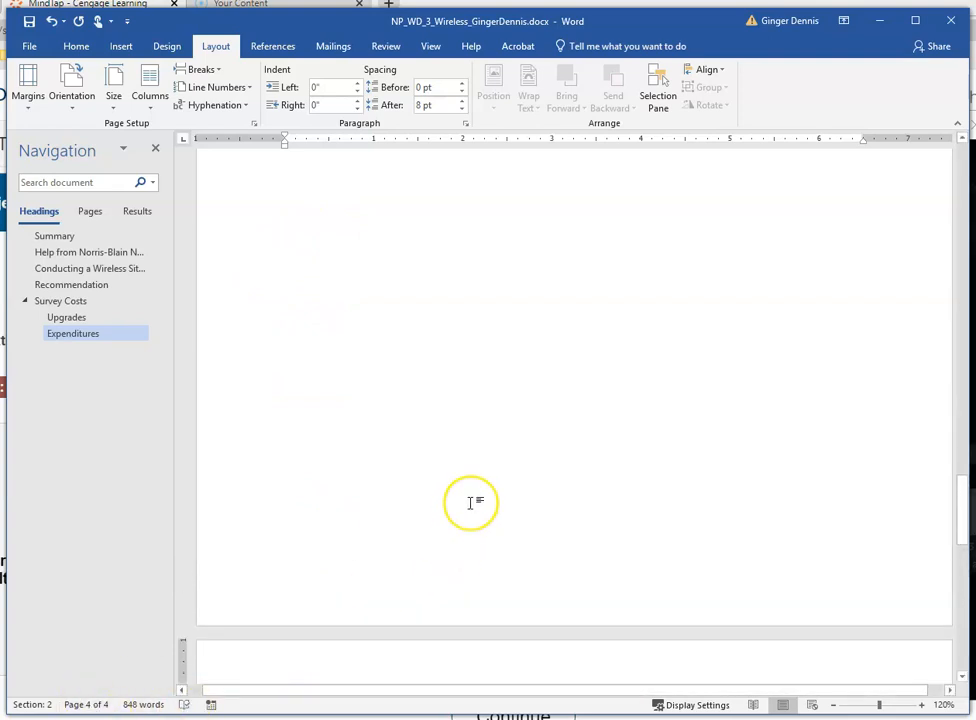
pyautogui.scroll(3, 471, 503)
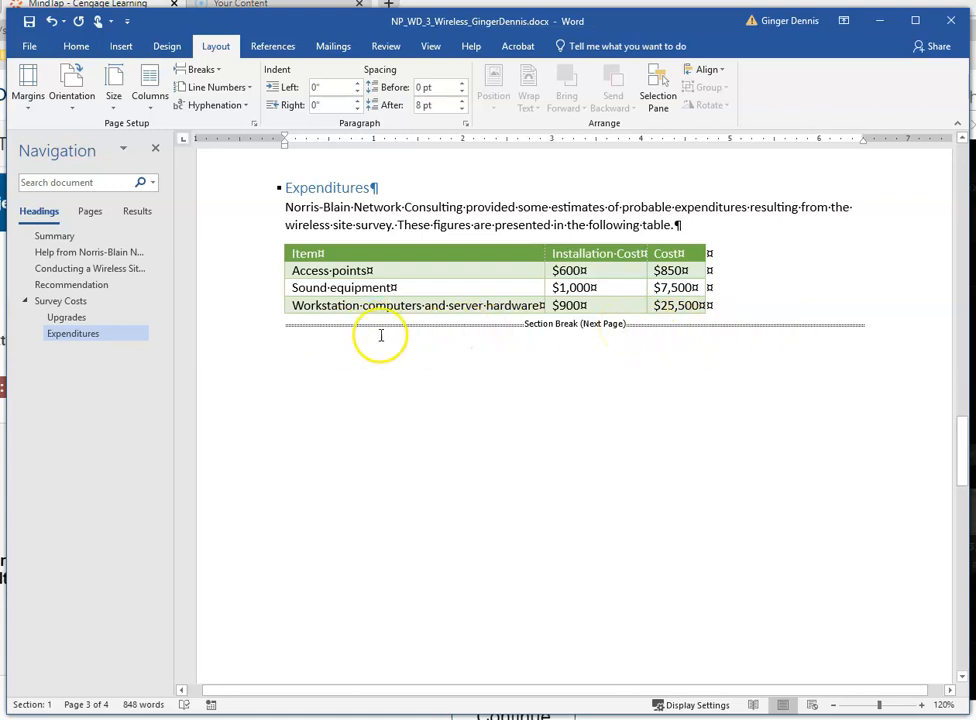
pyautogui.scroll(-5, 455, 453)
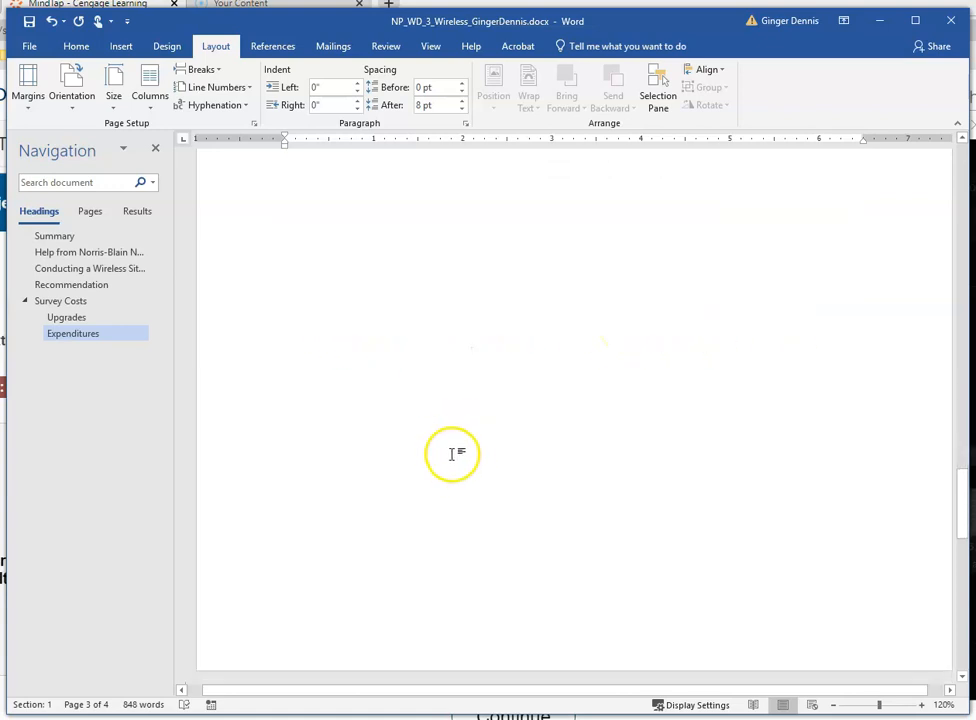
pyautogui.click(452, 454)
pyautogui.scroll(-2, 450, 452)
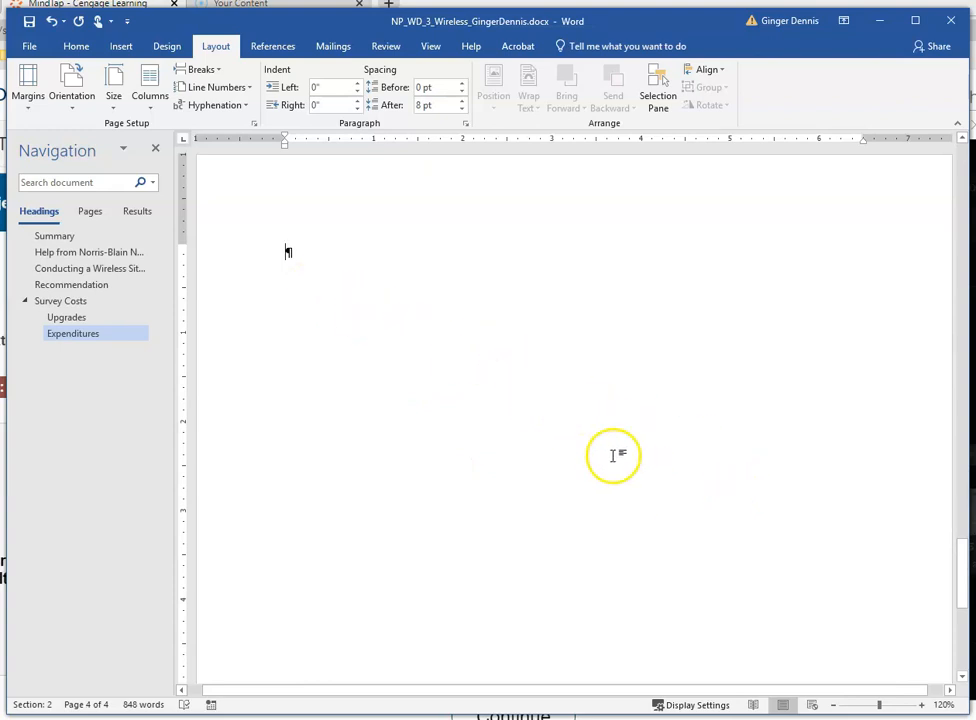
# Step: Show multiple pages, close the navigation pane, and zoom out until all four pages fit
pyautogui.click(430, 46)
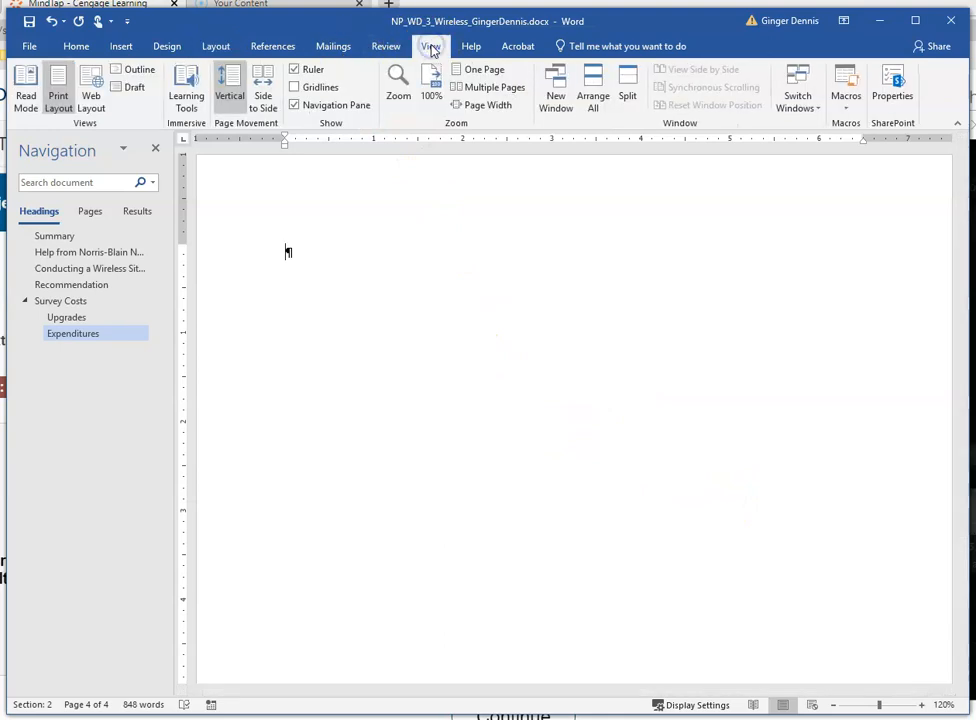
pyautogui.click(491, 89)
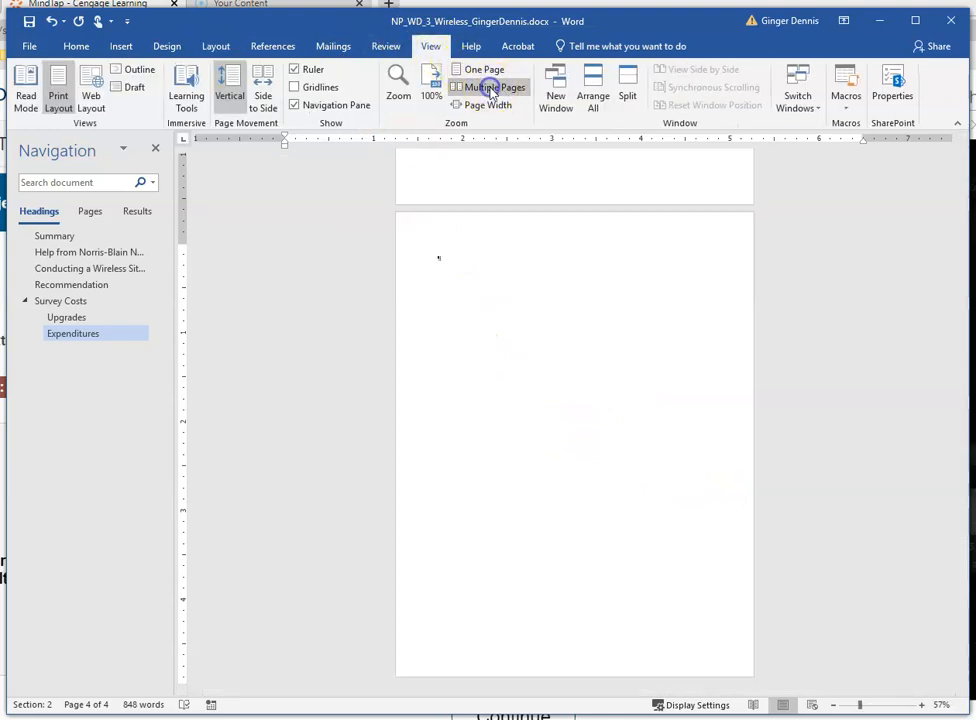
pyautogui.click(156, 150)
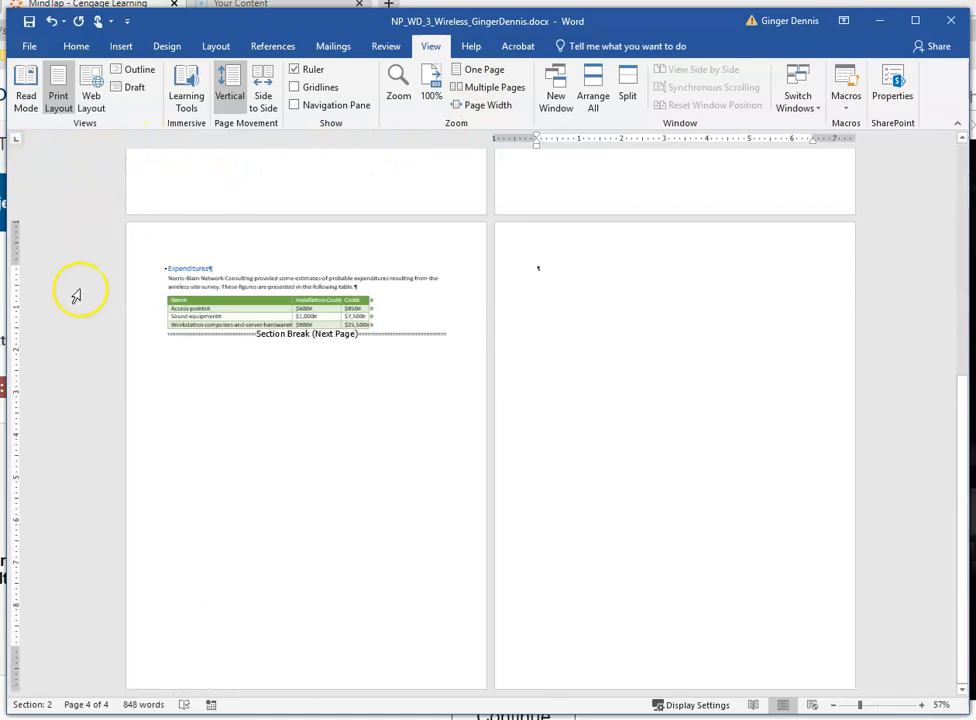
pyautogui.click(834, 706)
pyautogui.click(834, 706)
pyautogui.click(834, 706)
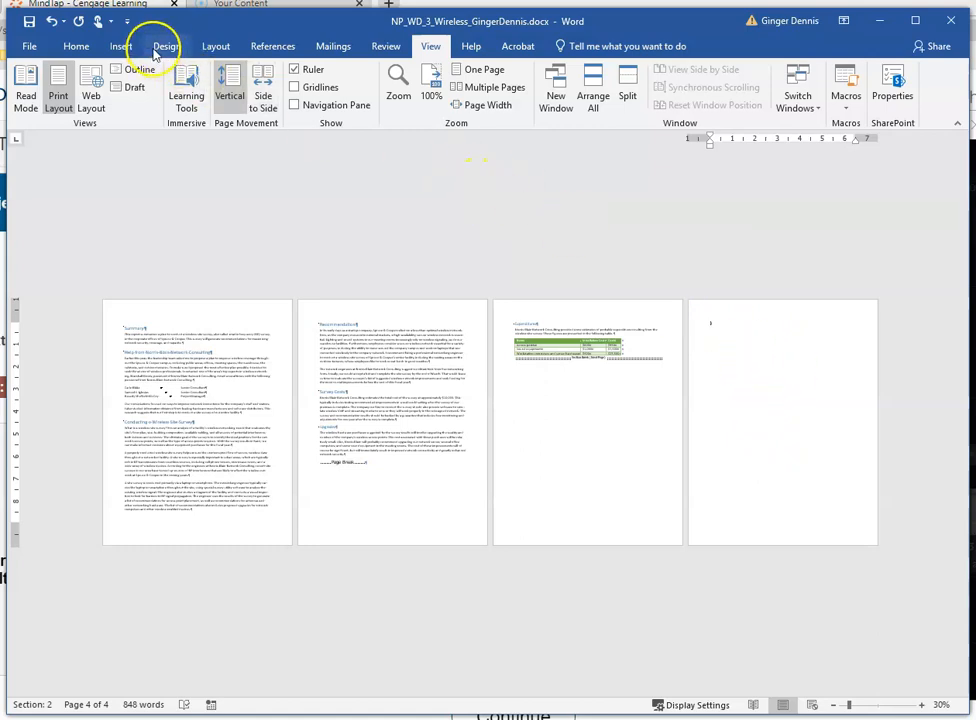
# Step: Make the new fourth page landscape orientation
pyautogui.click(214, 47)
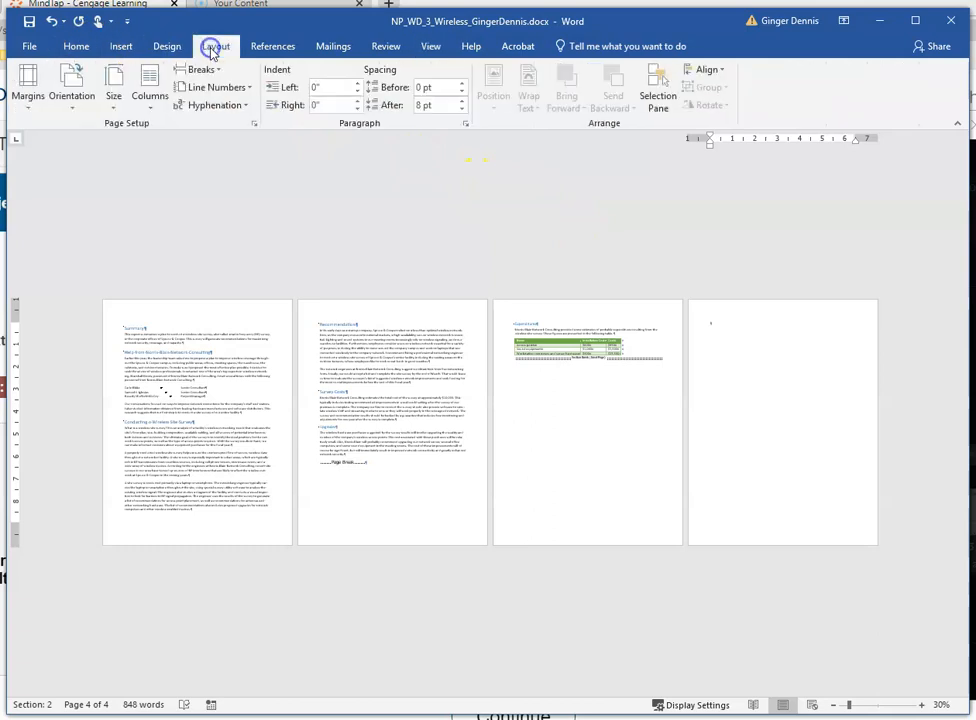
pyautogui.click(73, 112)
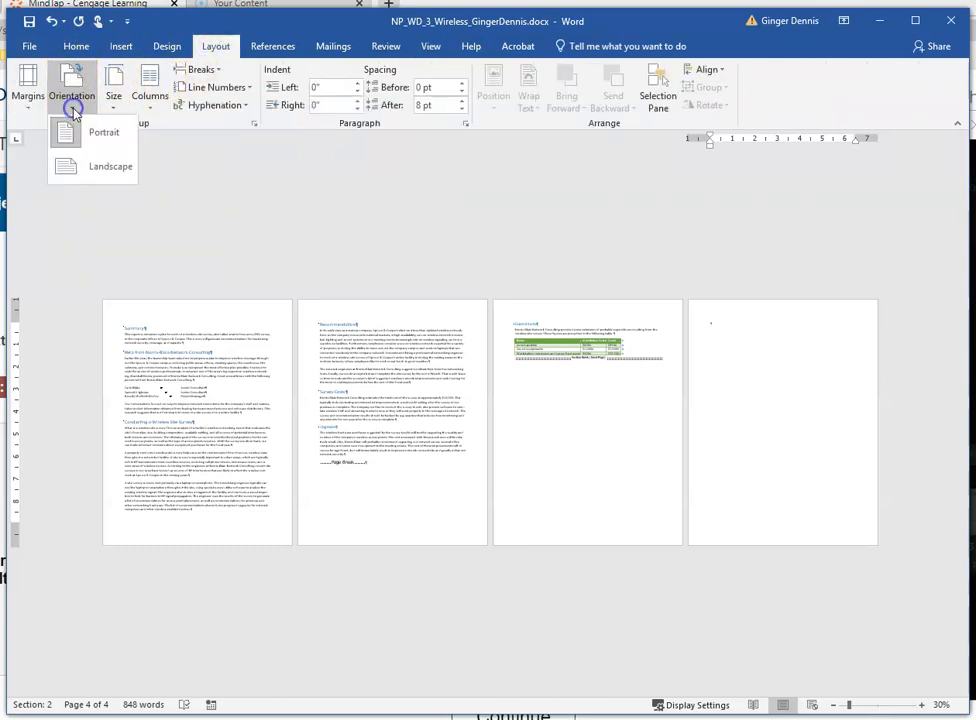
pyautogui.click(63, 170)
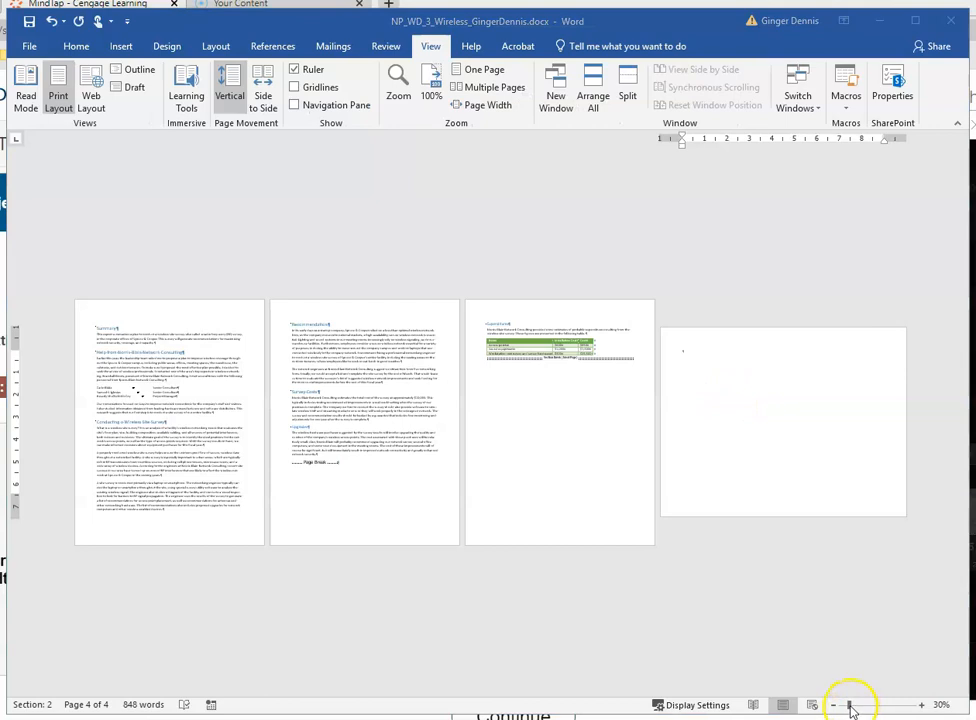
# Step: Zoom in to about 90% and scroll down to the fourth page
pyautogui.click(850, 706)
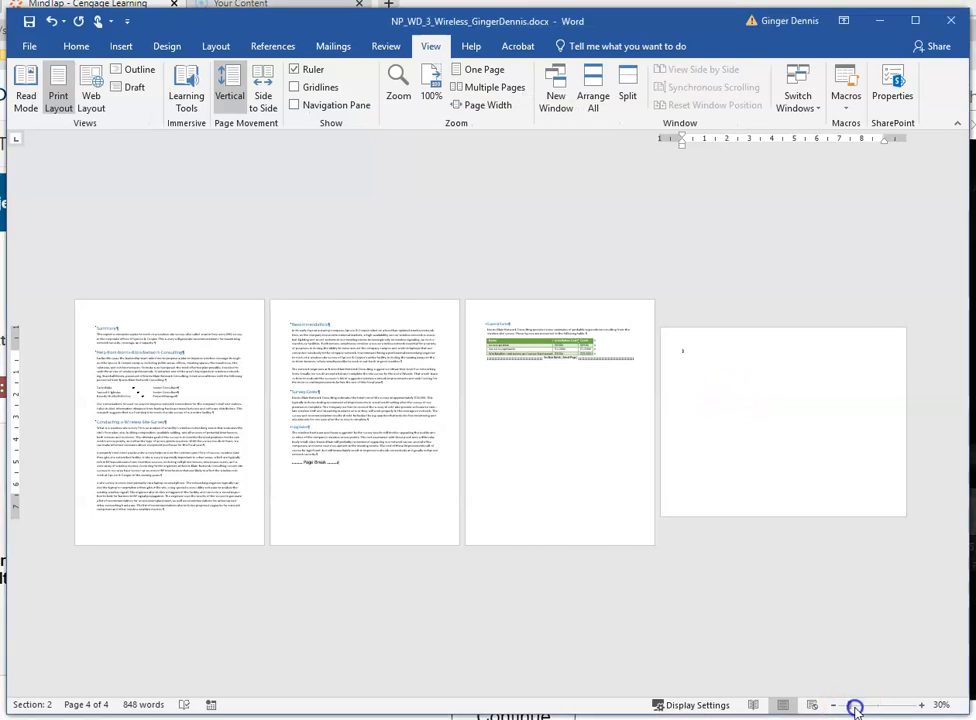
pyautogui.click(921, 705)
pyautogui.click(921, 705)
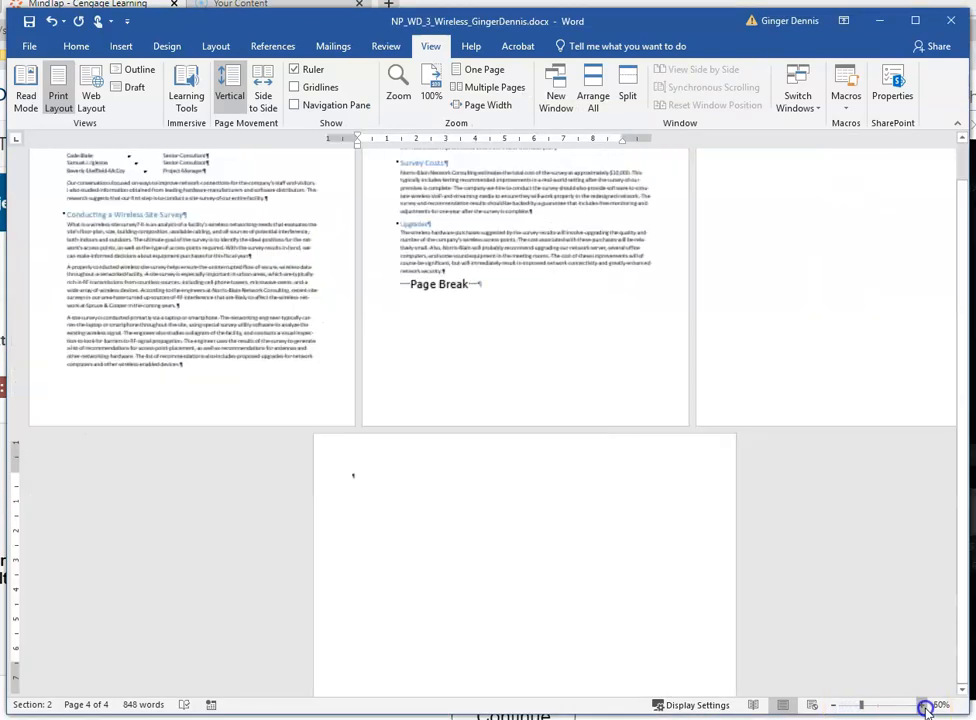
pyautogui.click(921, 705)
pyautogui.click(921, 705)
pyautogui.click(921, 705)
pyautogui.click(921, 705)
pyautogui.click(922, 706)
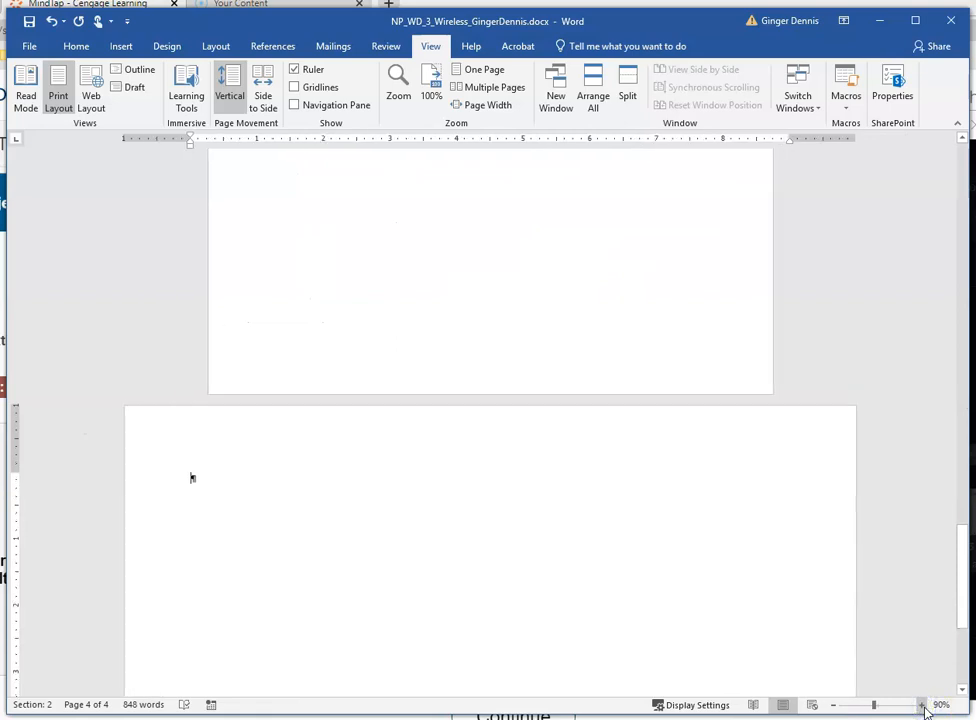
pyautogui.scroll(-5, 911, 656)
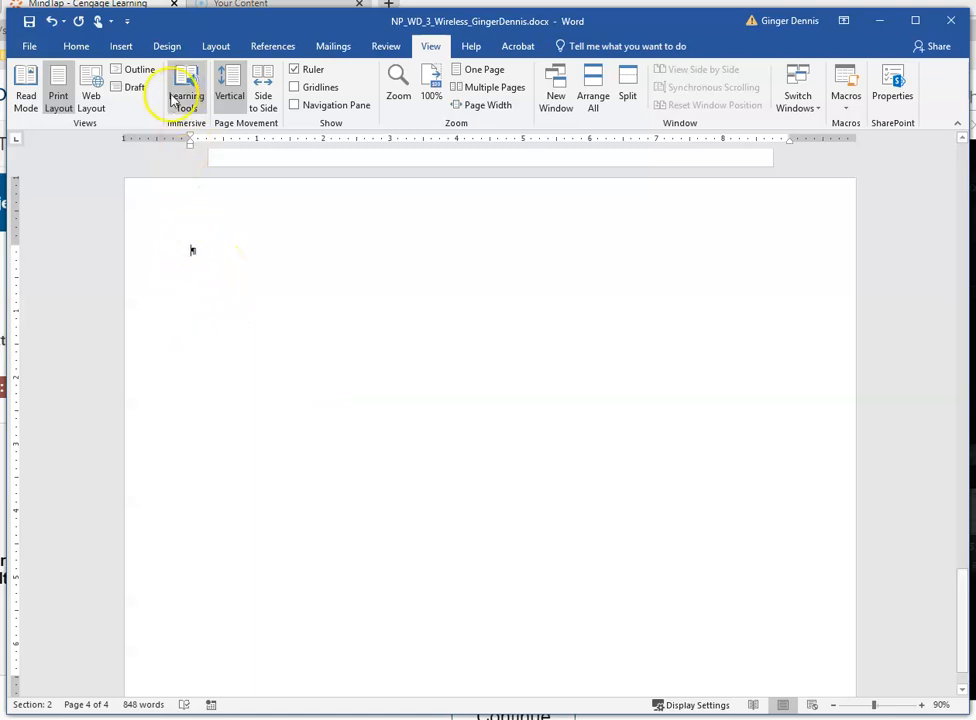
# Step: Insert a Converging Radial SmartArt graphic from the Relationship category
pyautogui.click(120, 46)
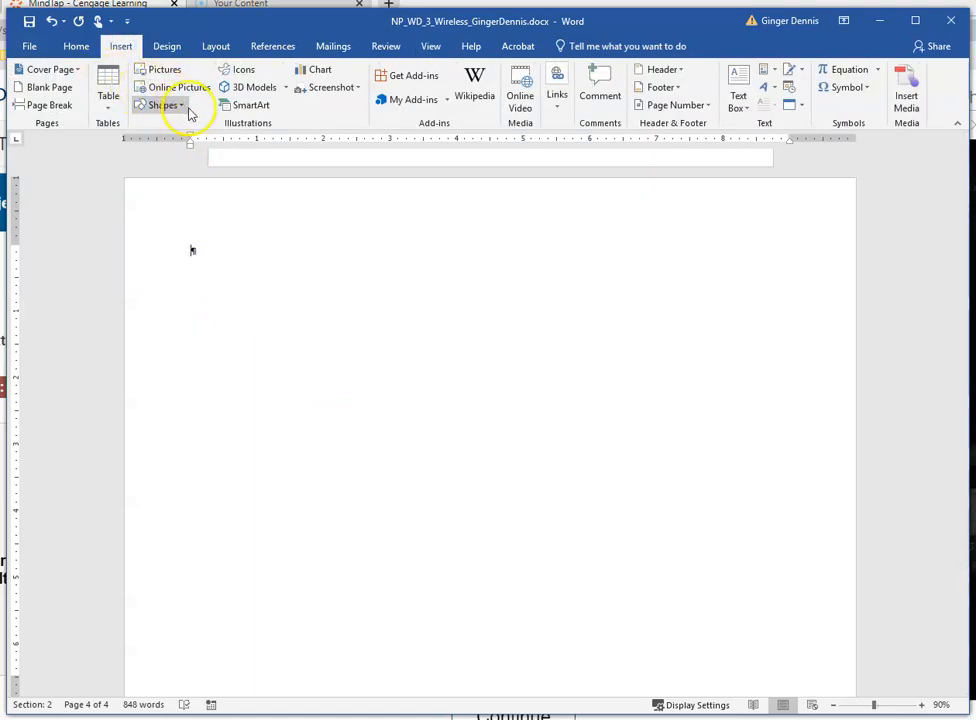
pyautogui.click(252, 106)
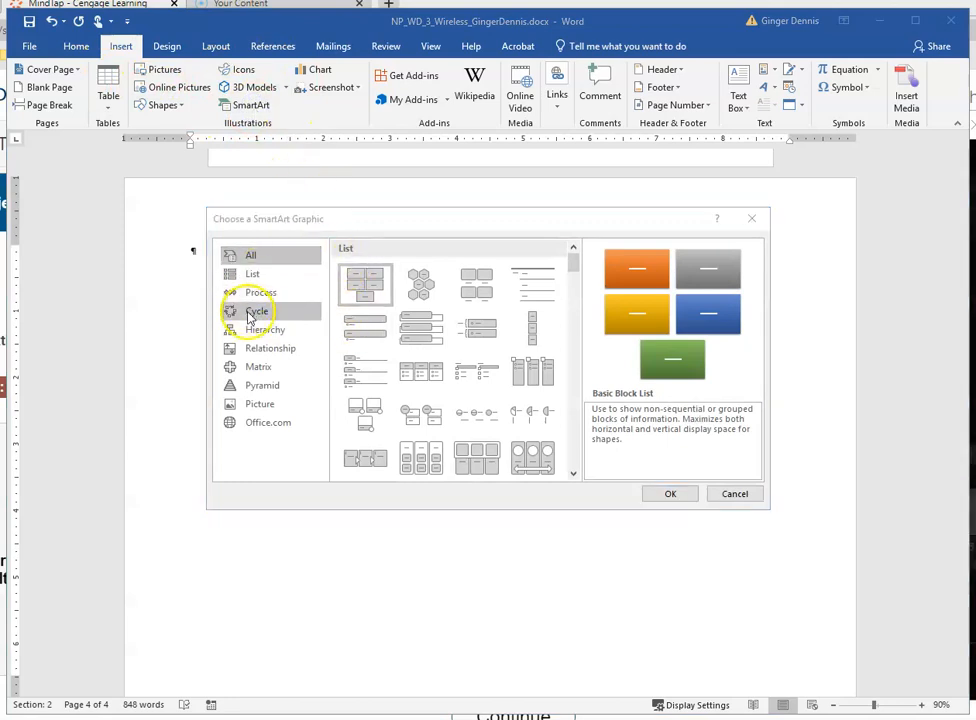
pyautogui.click(256, 346)
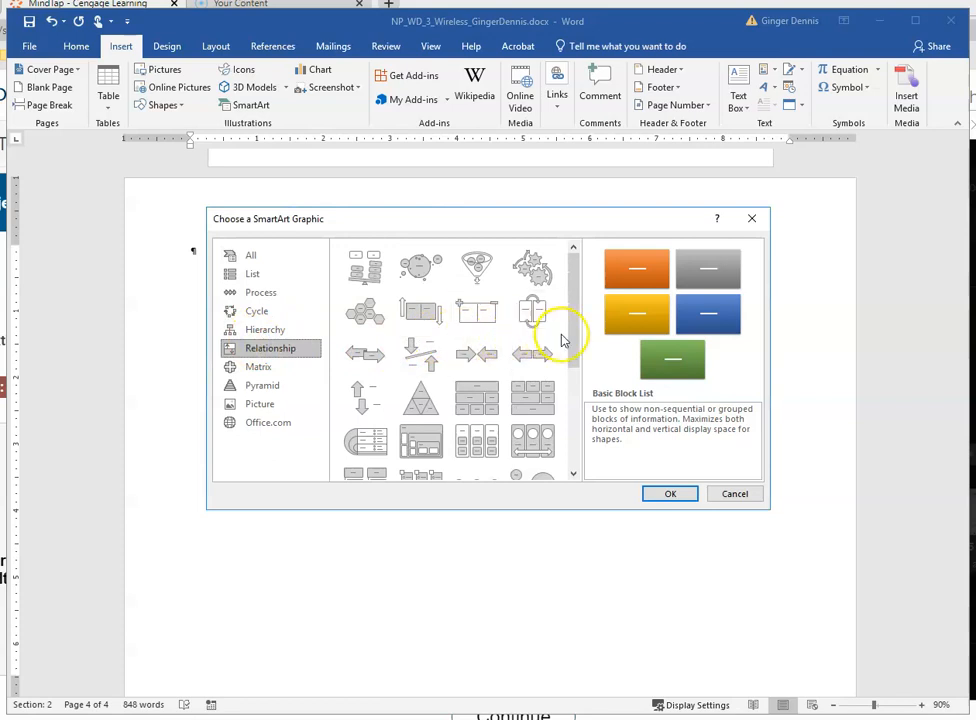
pyautogui.moveTo(571, 338); pyautogui.dragTo(560, 432)
pyautogui.click(476, 428)
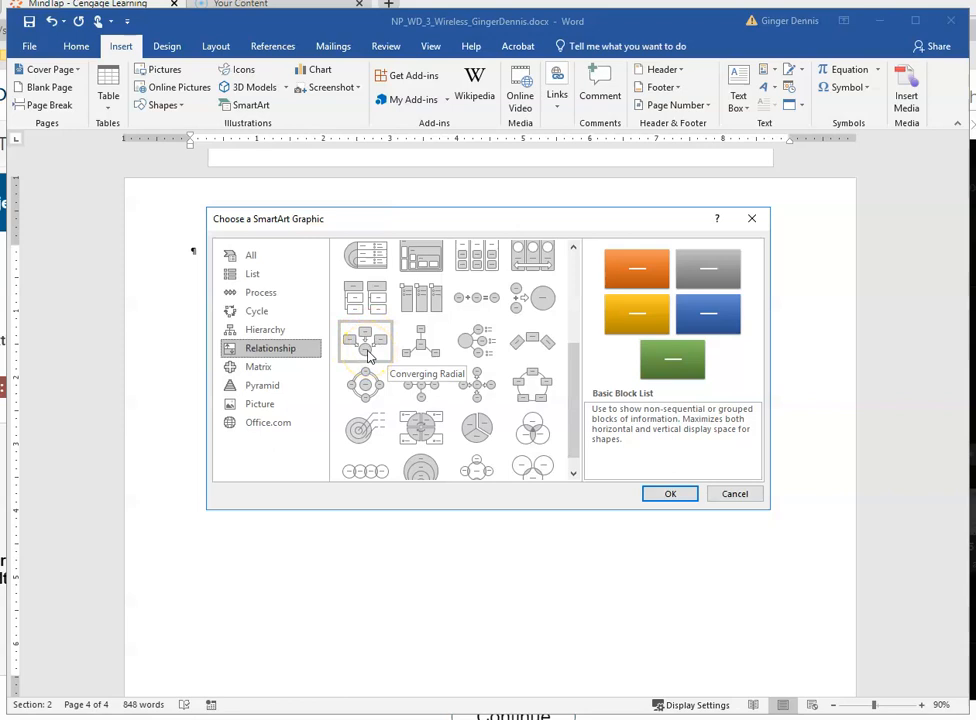
pyautogui.click(368, 355)
pyautogui.click(660, 494)
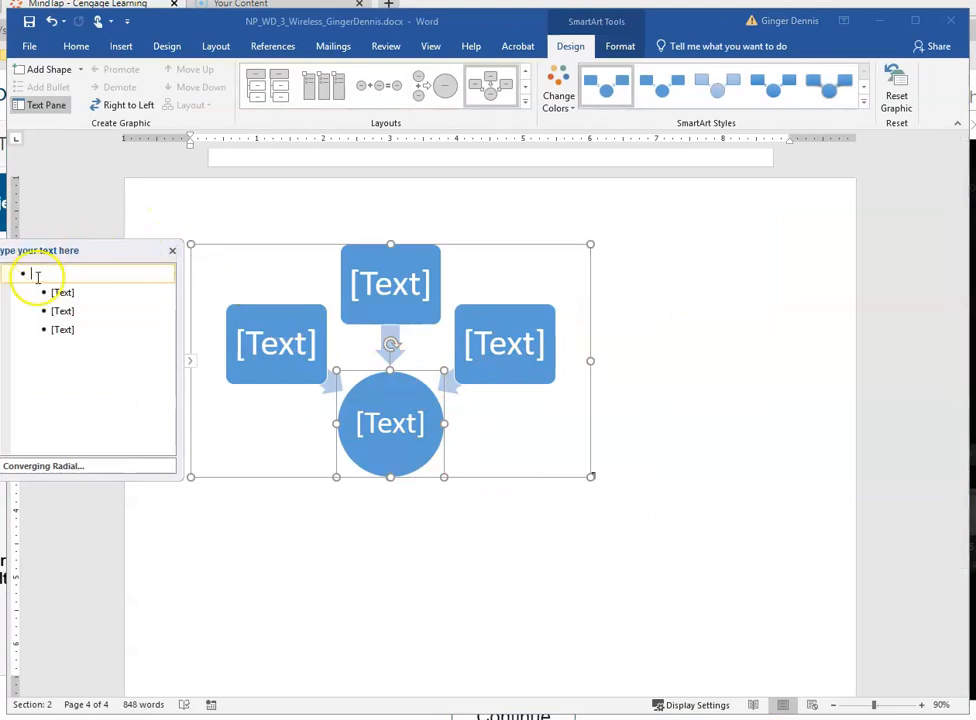
# Step: In the SmartArt Text Pane, enter Better Connectivity, Hardware Upgrades and Wireless Site Survey
pyautogui.click(190, 362)
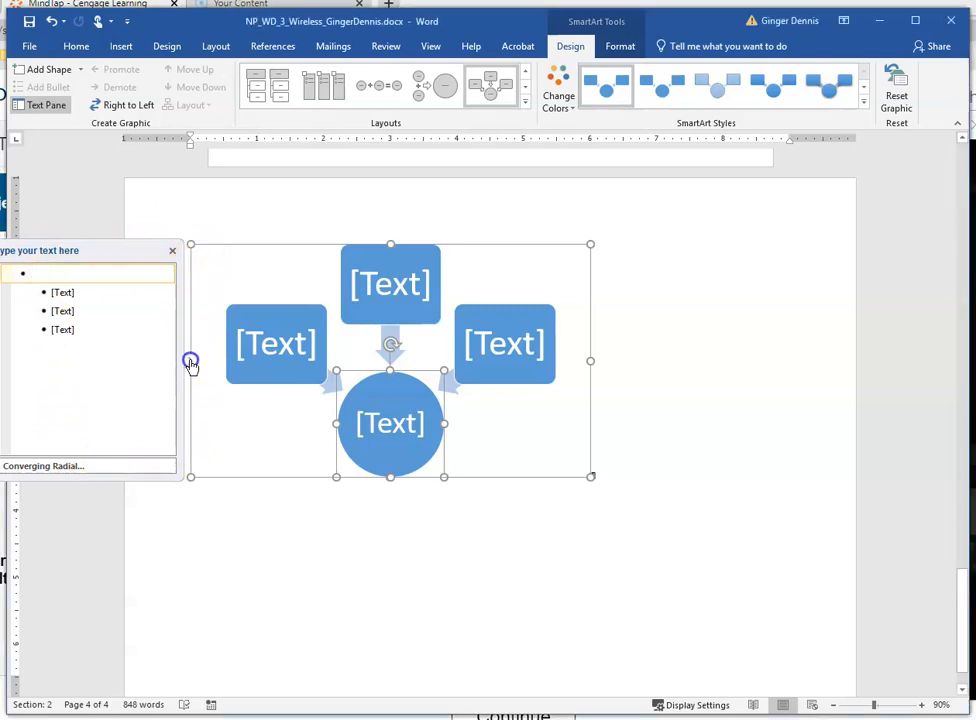
pyautogui.click(190, 361)
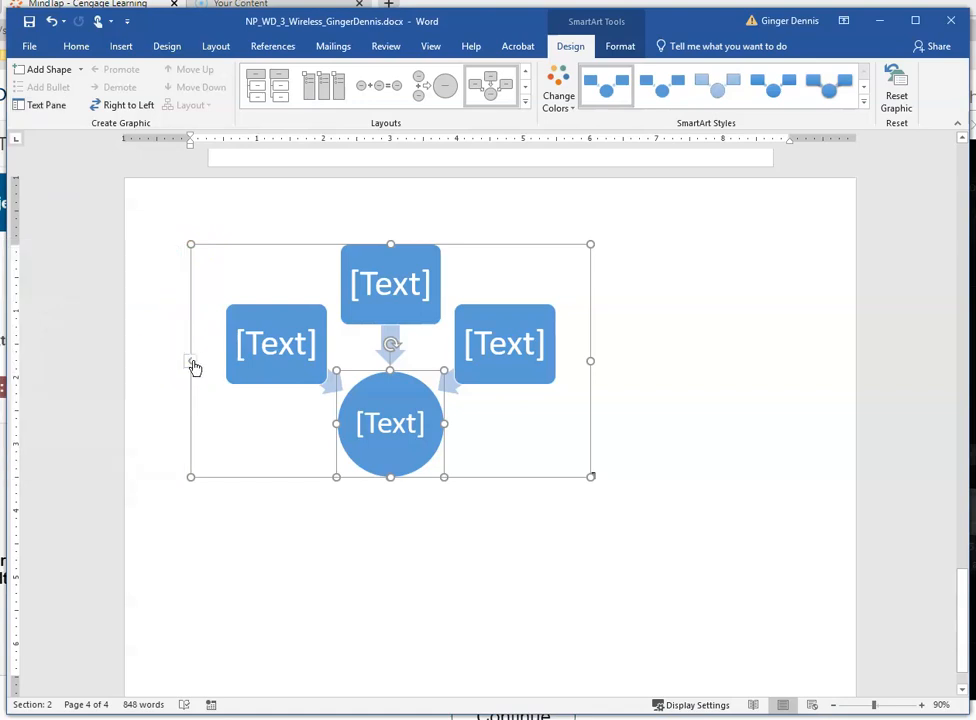
pyautogui.click(191, 362)
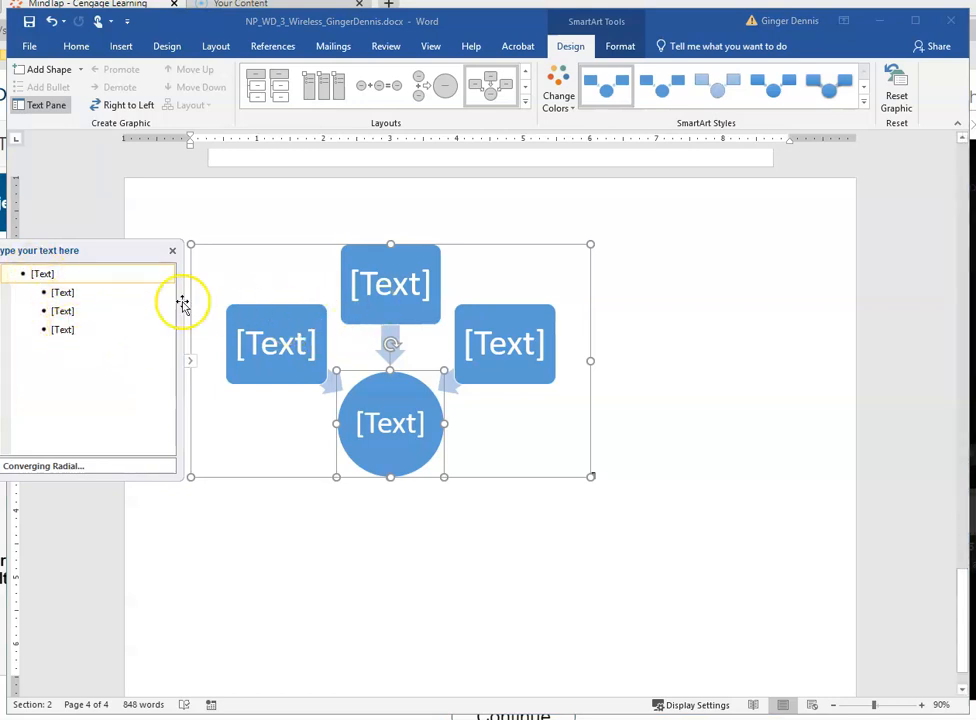
pyautogui.click(33, 273)
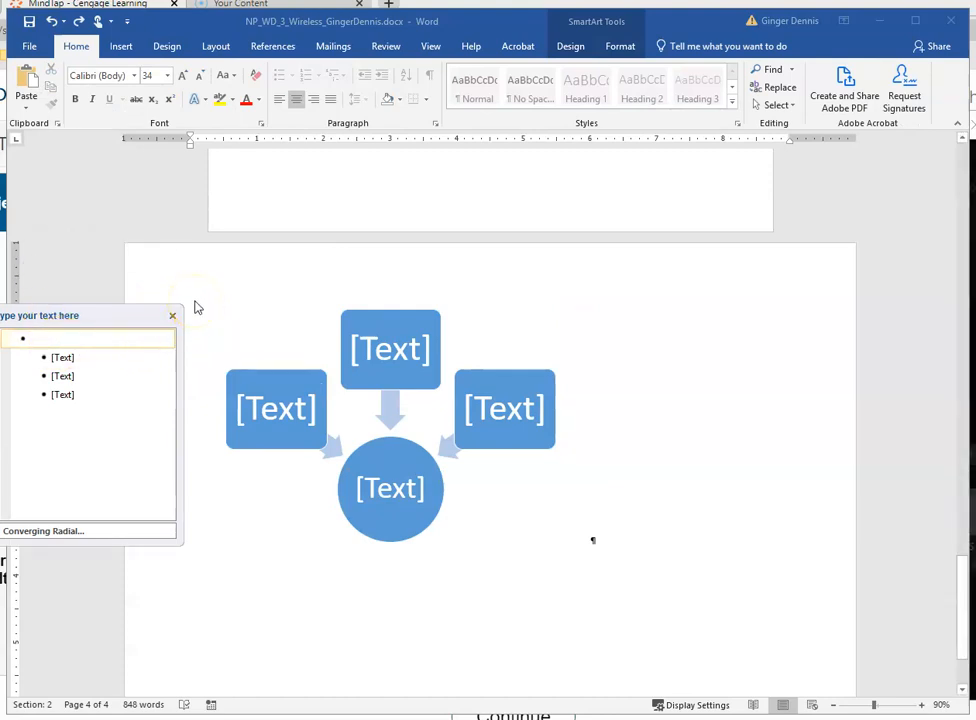
pyautogui.write('Better ')
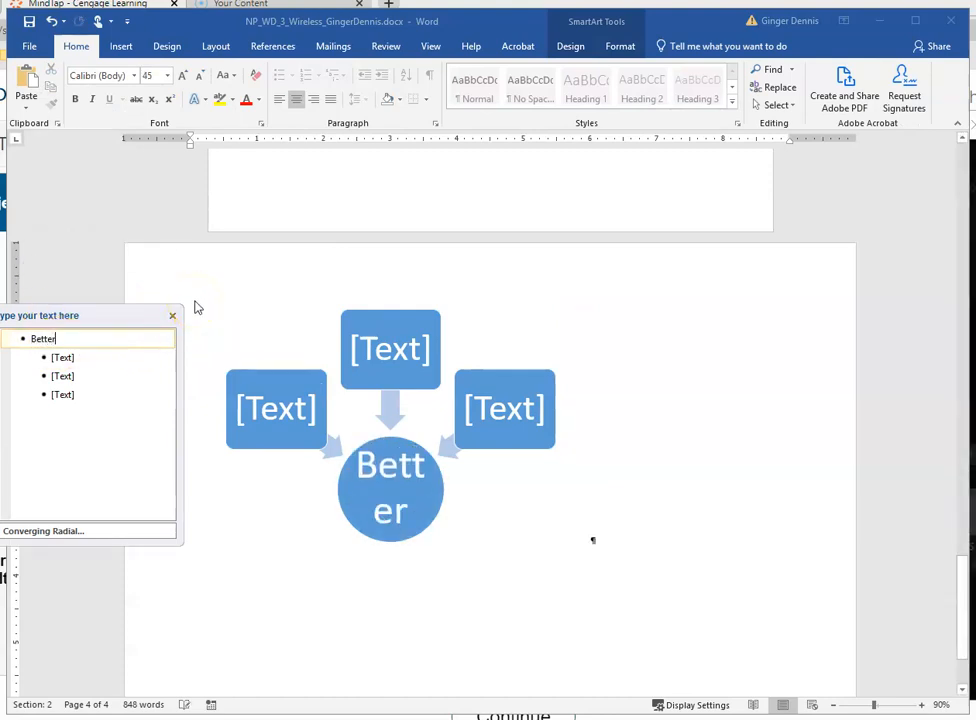
pyautogui.write('Connectivity')
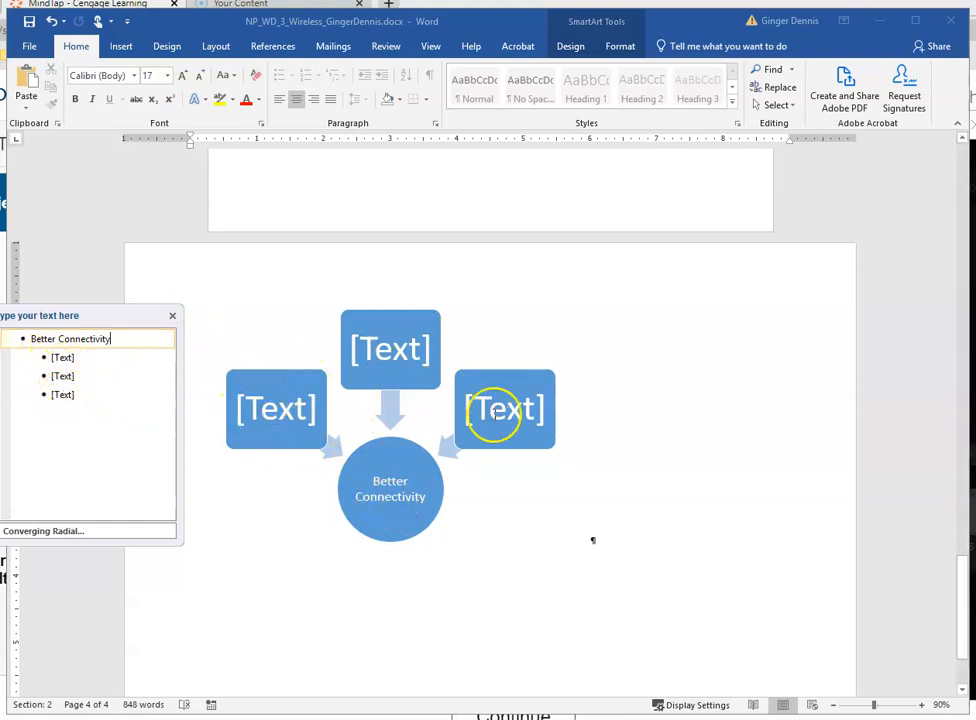
pyautogui.click(59, 357)
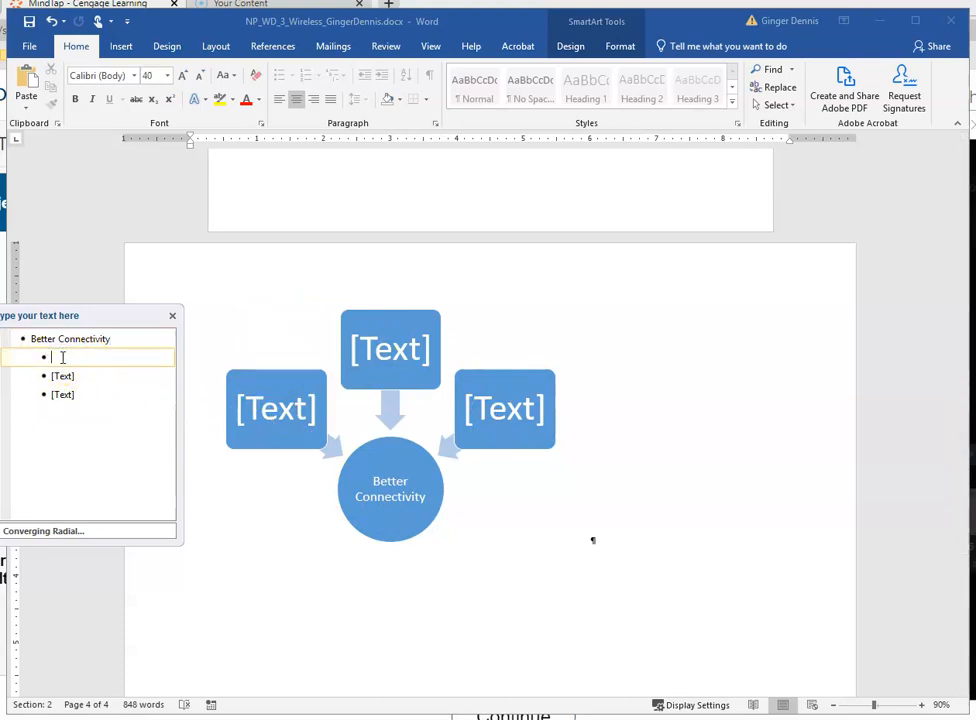
pyautogui.write('Hard')
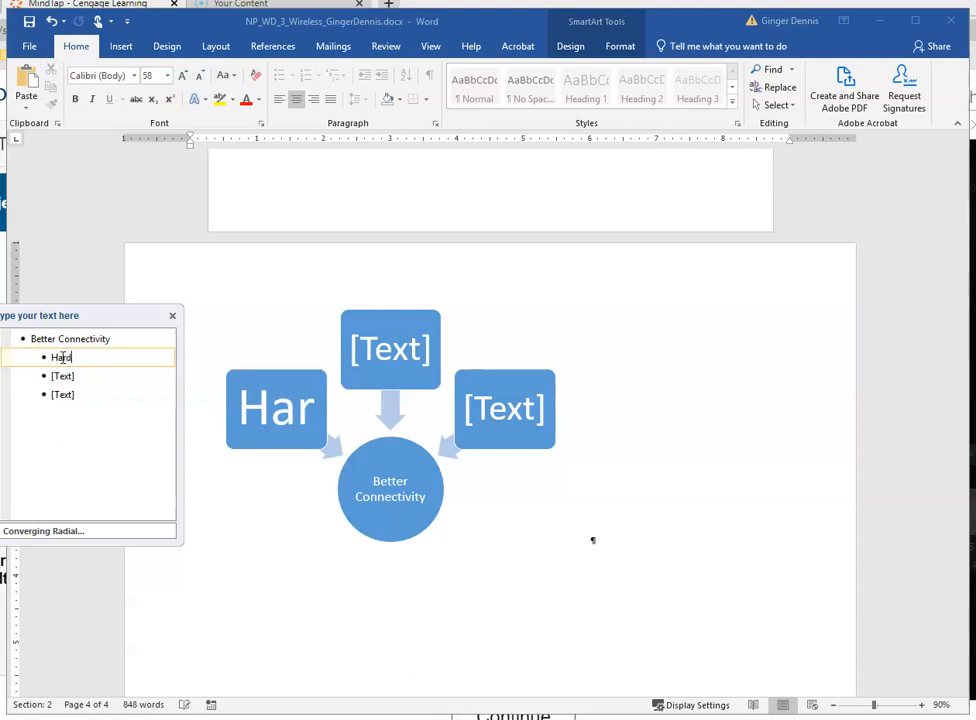
pyautogui.write('ware U')
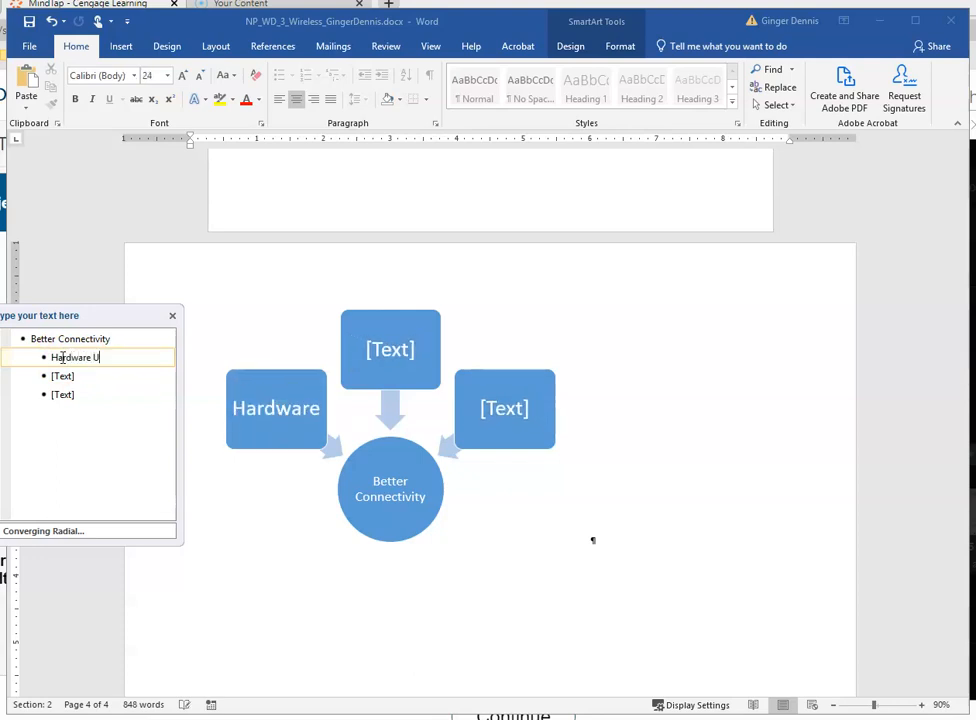
pyautogui.write('pgrades')
pyautogui.click(63, 376)
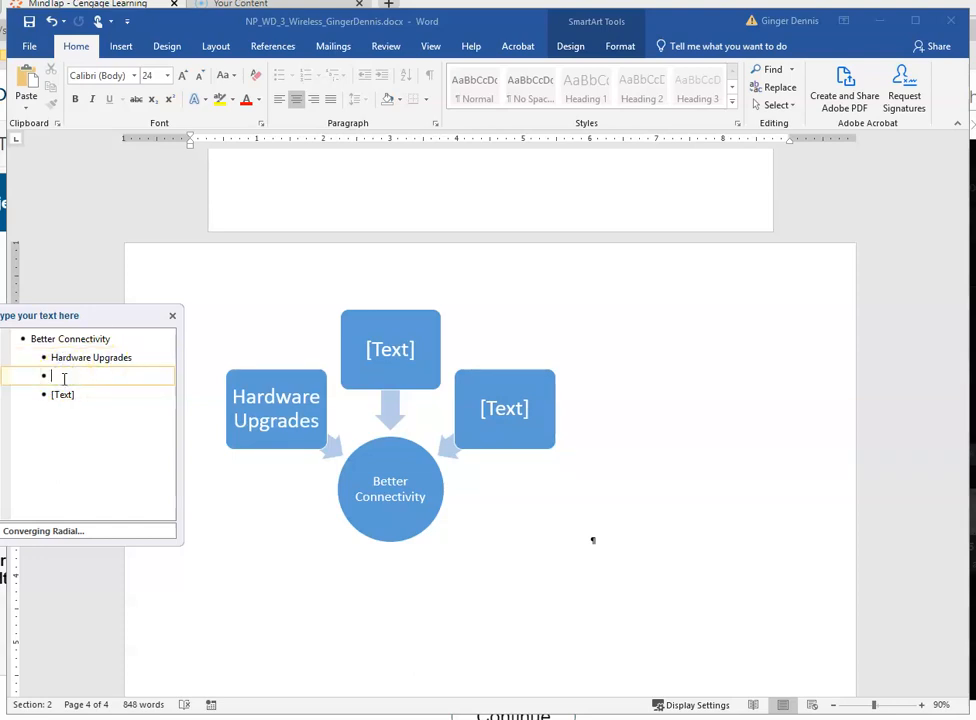
pyautogui.write('Wireless ')
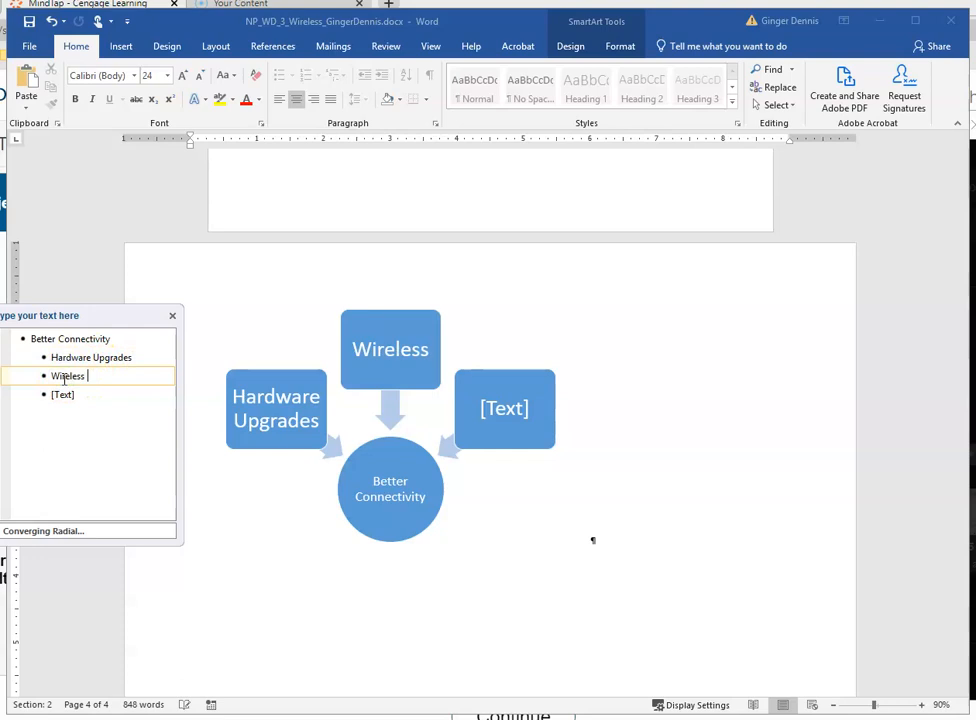
pyautogui.write('Site Survey')
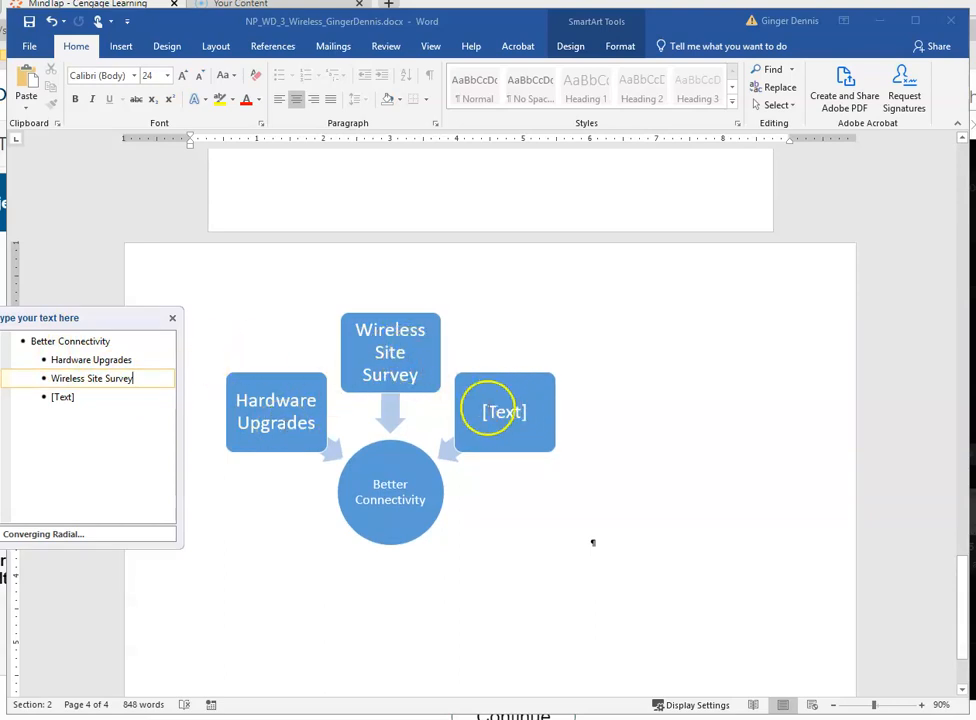
# Step: Select the empty fourth [Text] shape in the SmartArt and delete it
pyautogui.click(516, 397)
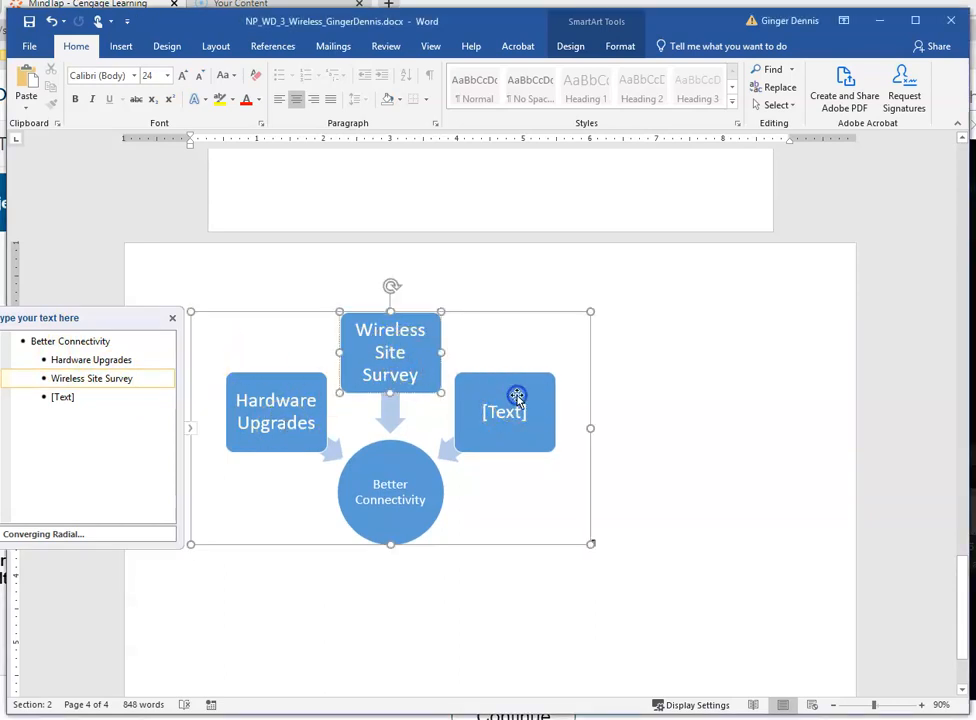
pyautogui.click(520, 393)
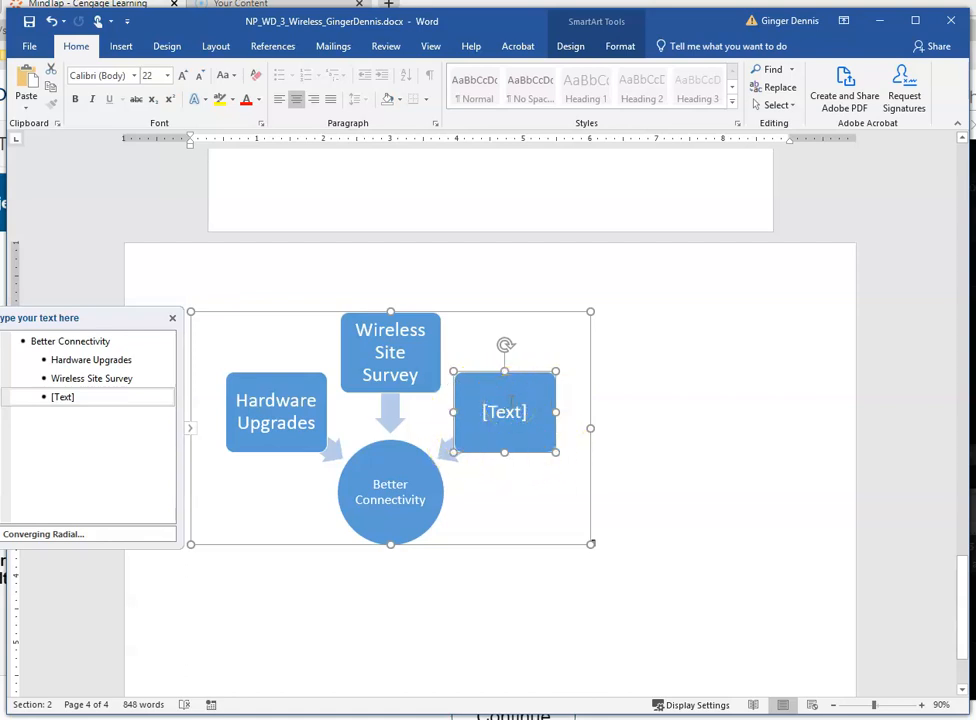
pyautogui.press('Delete')
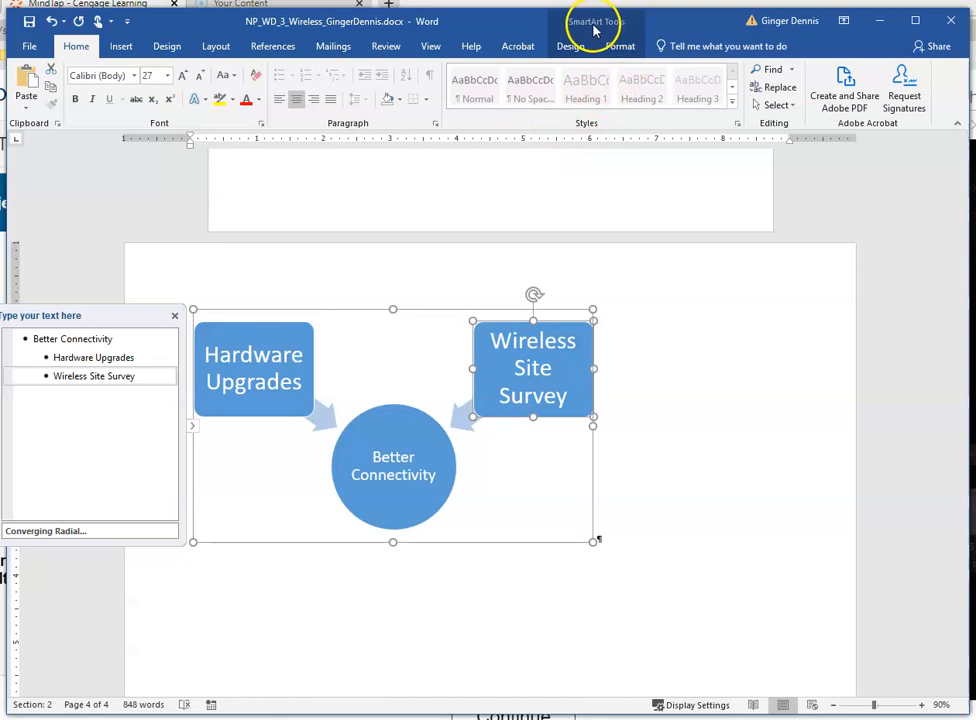
# Step: Close the SmartArt Text Pane from the Design tab and select the whole SmartArt frame
pyautogui.click(571, 47)
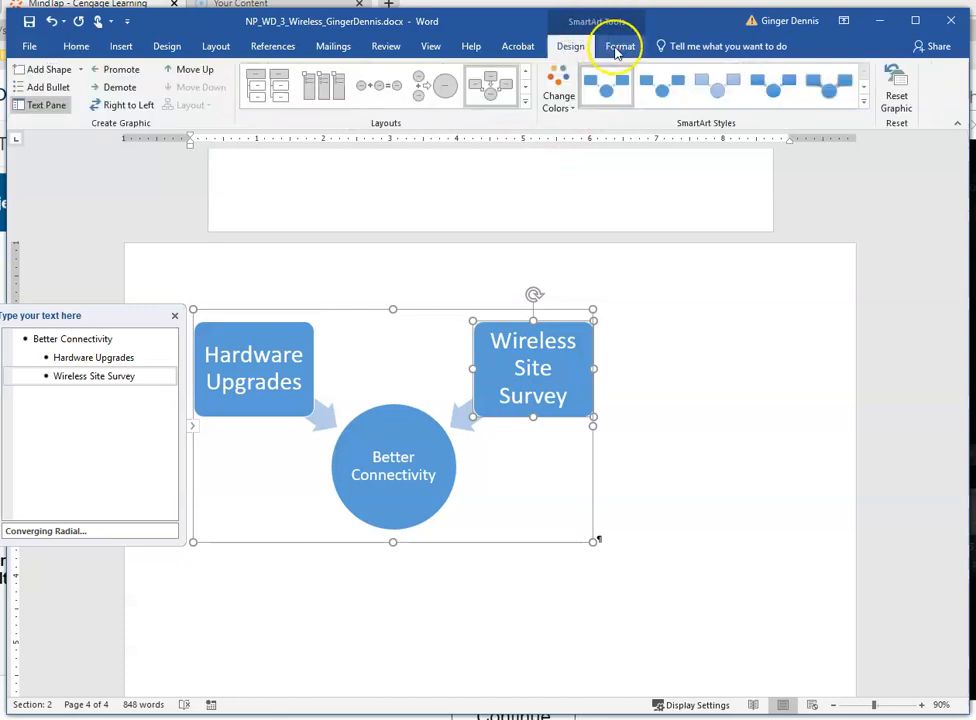
pyautogui.click(617, 47)
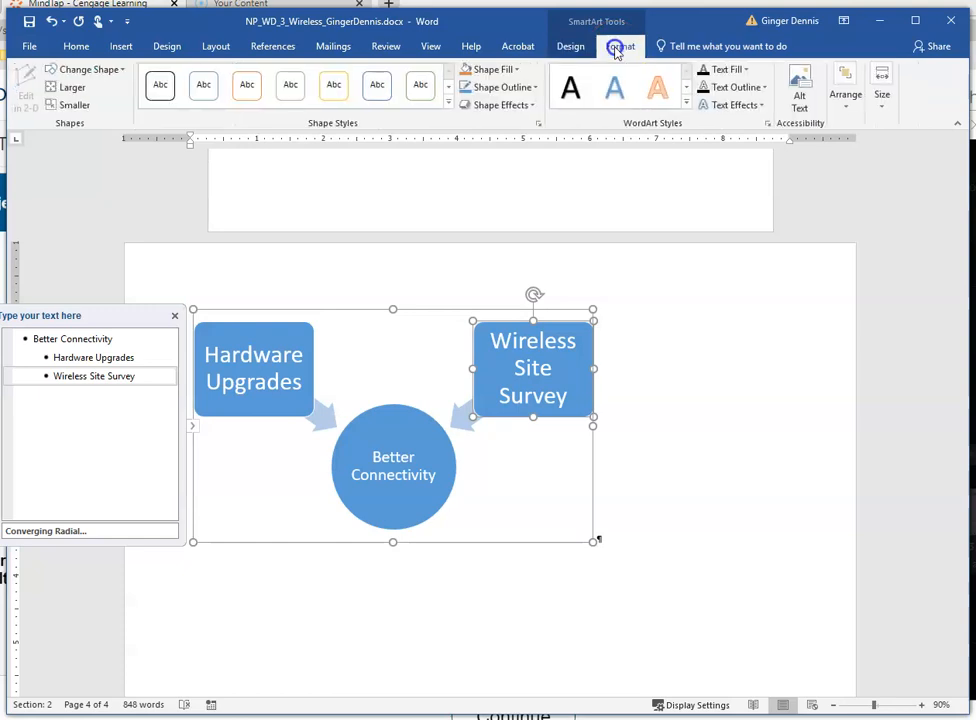
pyautogui.click(574, 47)
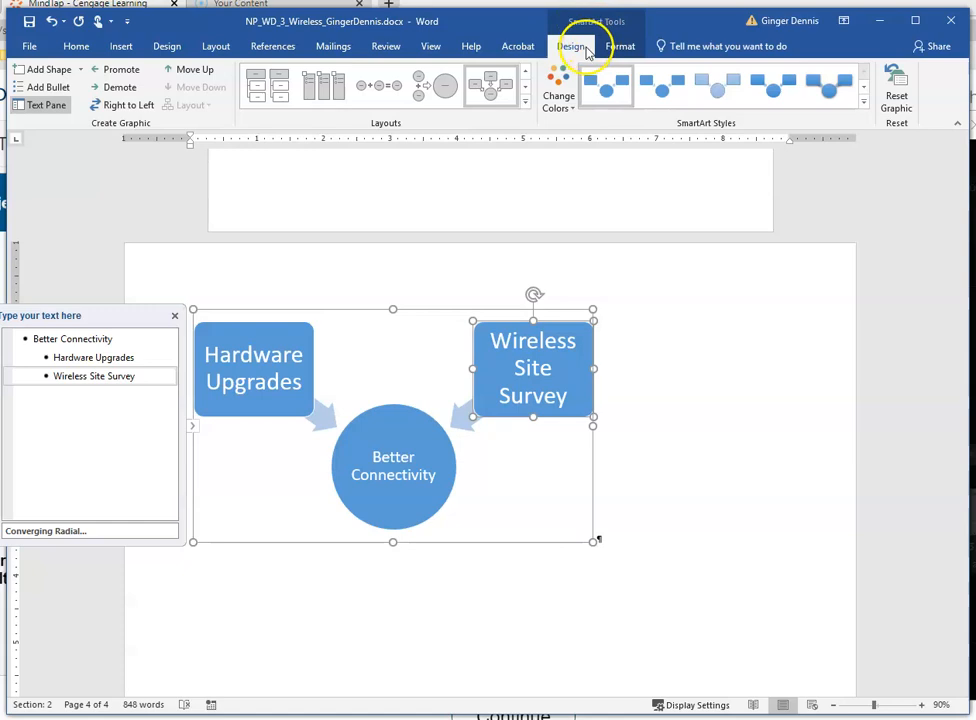
pyautogui.click(33, 107)
pyautogui.click(33, 107)
pyautogui.click(35, 106)
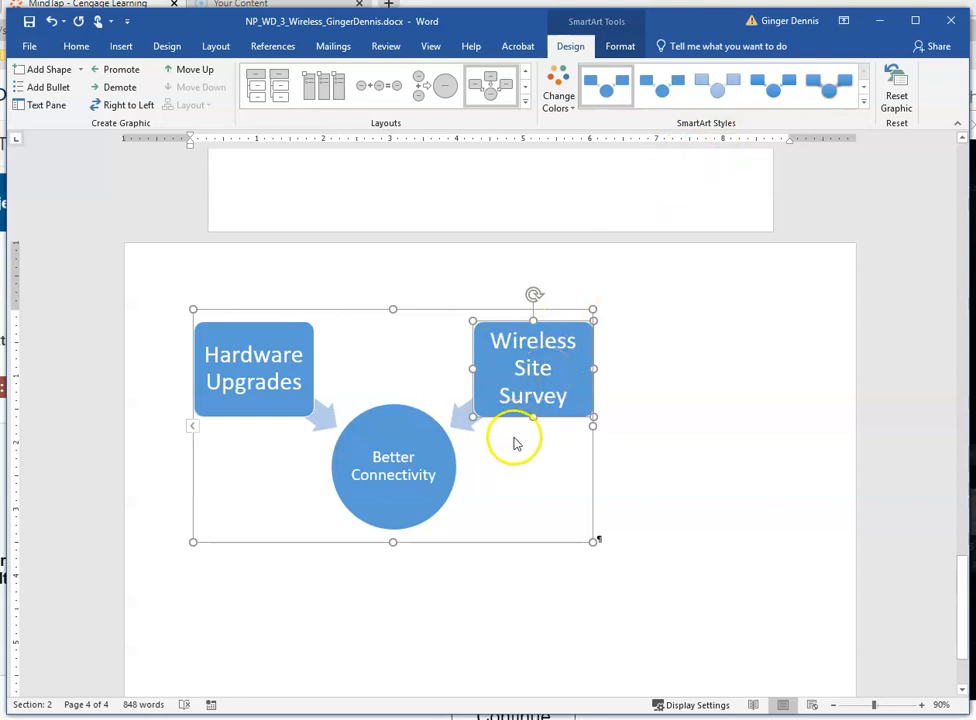
pyautogui.click(538, 465)
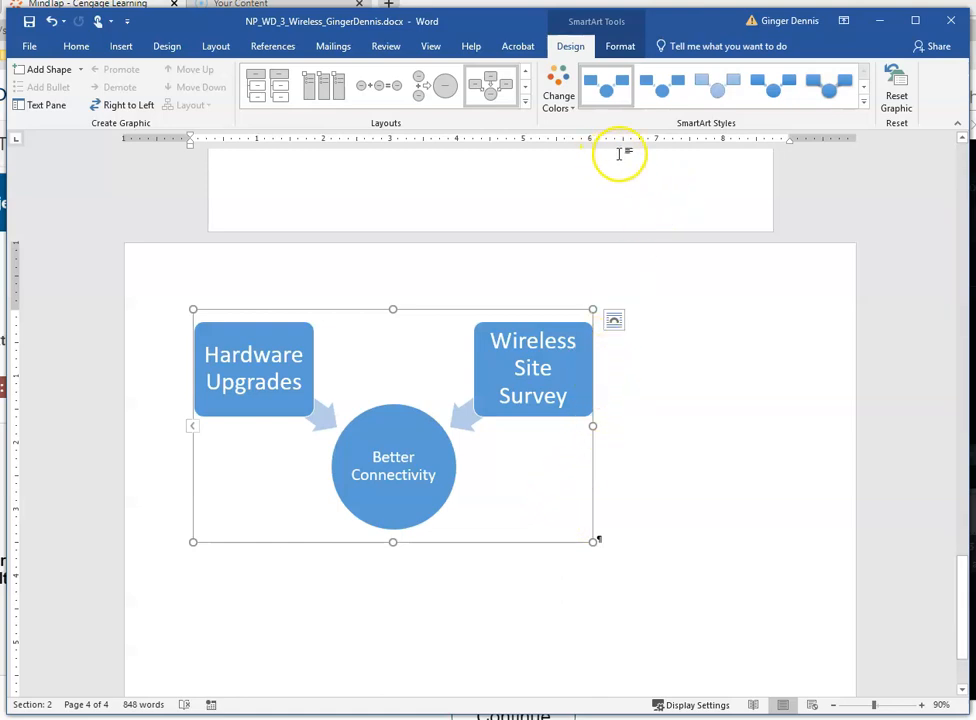
# Step: Resize the Converging Radial SmartArt to 6.5" tall and 9" wide
pyautogui.click(619, 48)
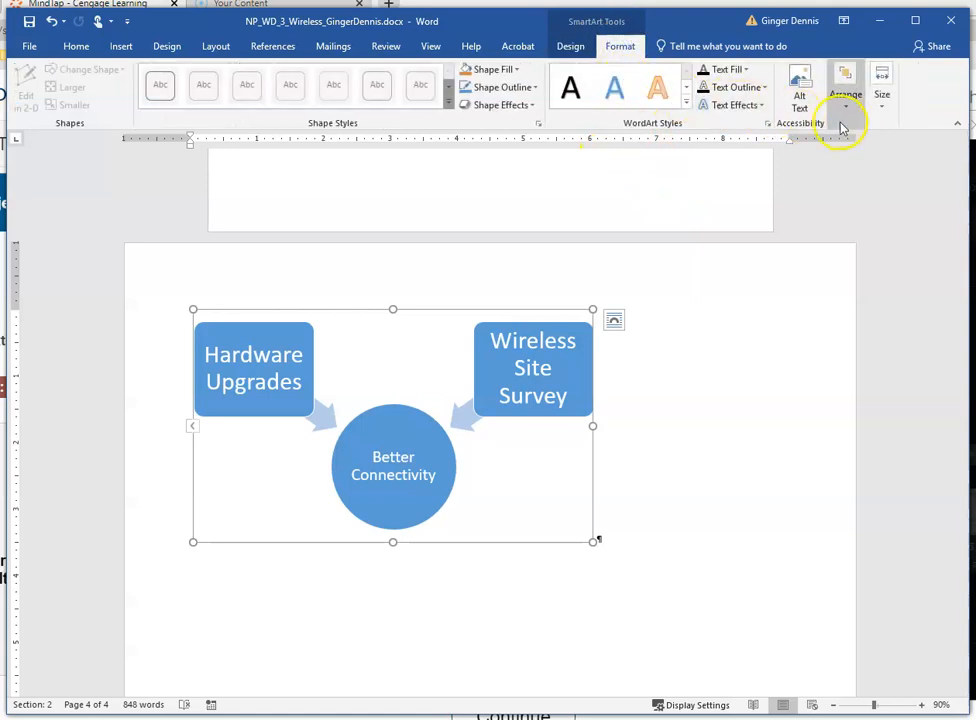
pyautogui.click(880, 100)
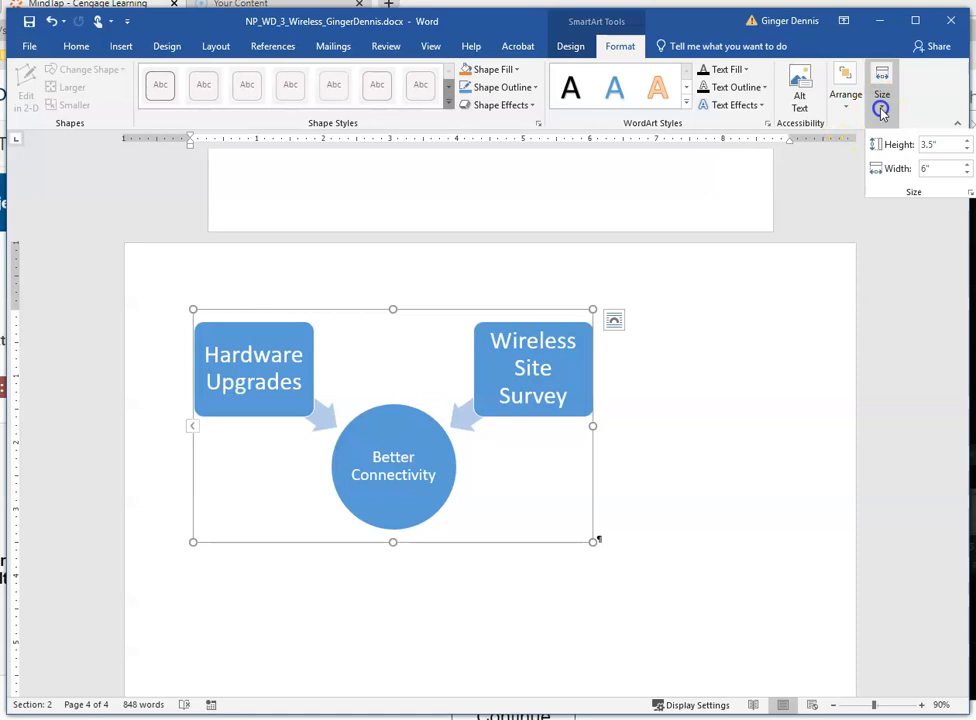
pyautogui.click(929, 146)
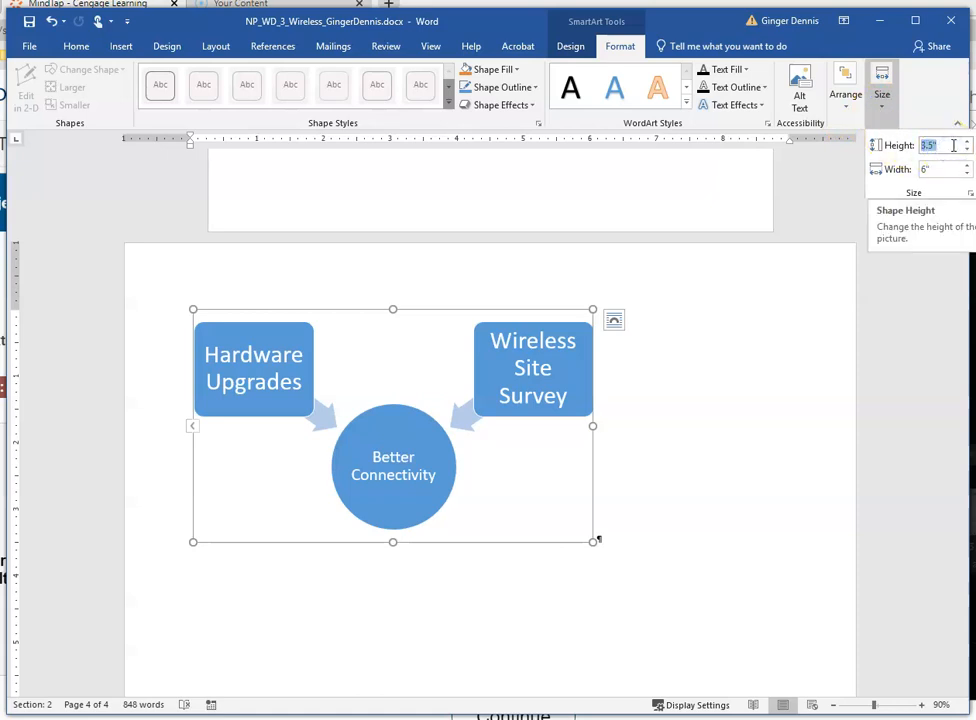
pyautogui.write('6.')
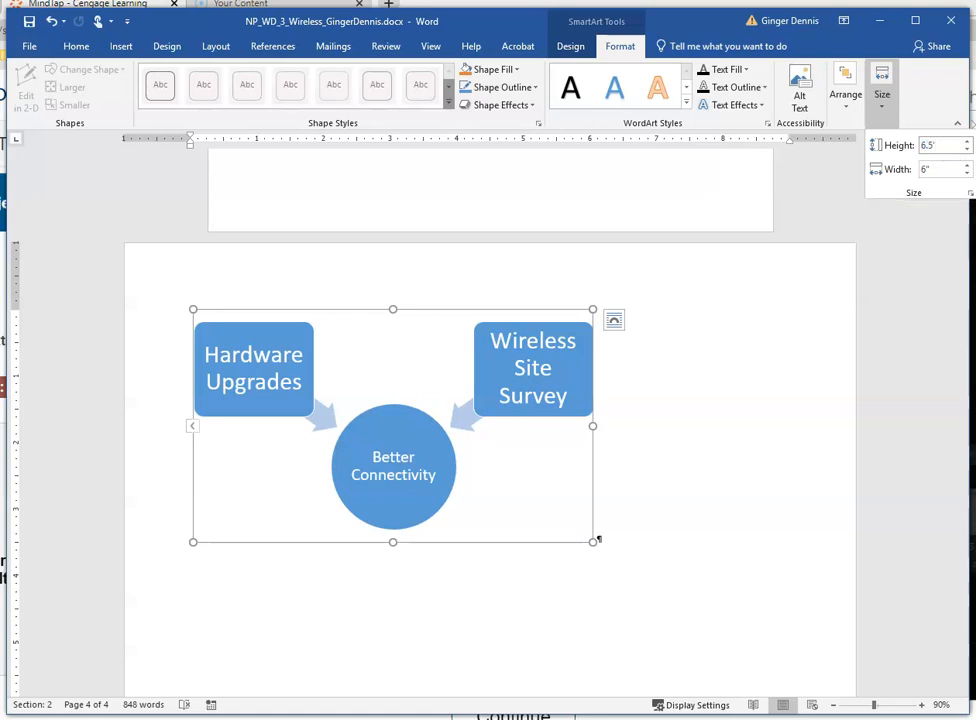
pyautogui.press('Tab')
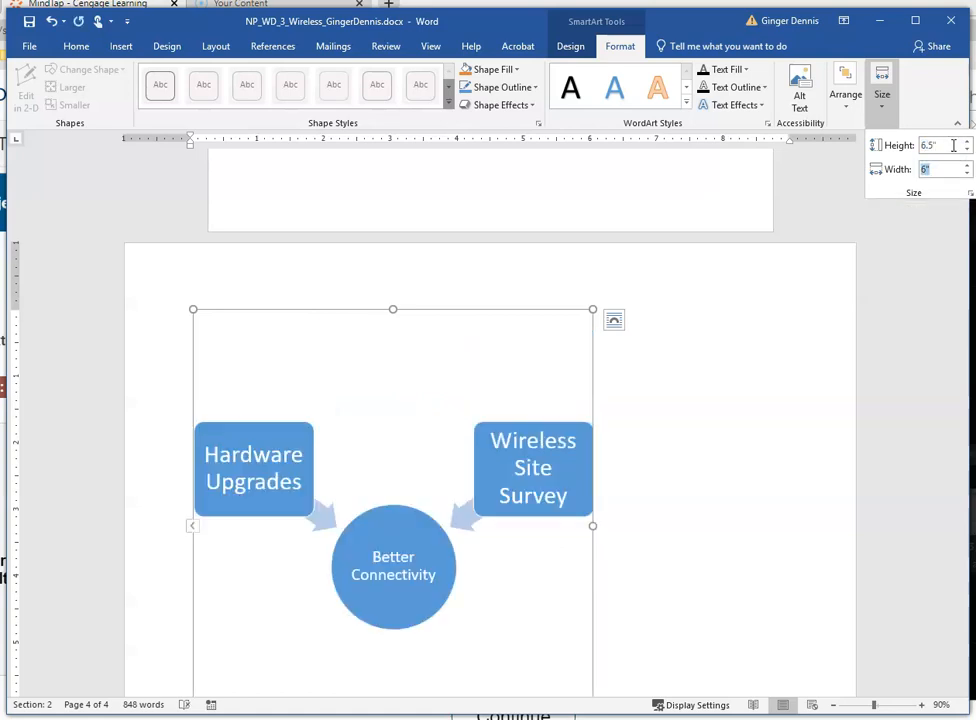
pyautogui.press('Return')
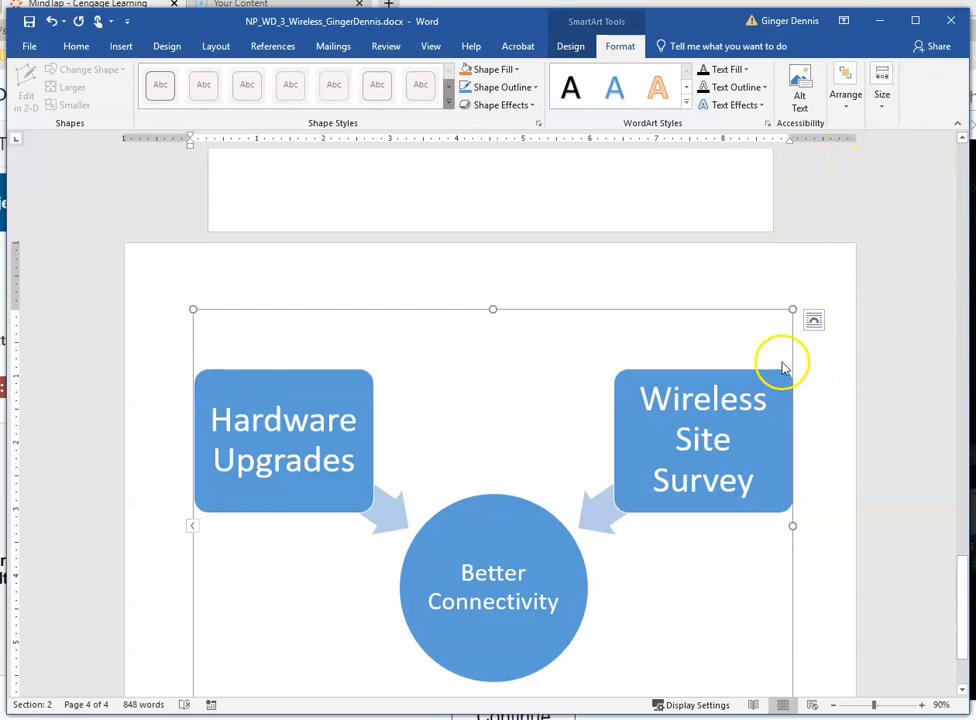
# Step: Zoom out and back in, then bring the end of page 1, above the Recommendation heading, into view
pyautogui.click(833, 705)
pyautogui.click(833, 705)
pyautogui.click(833, 705)
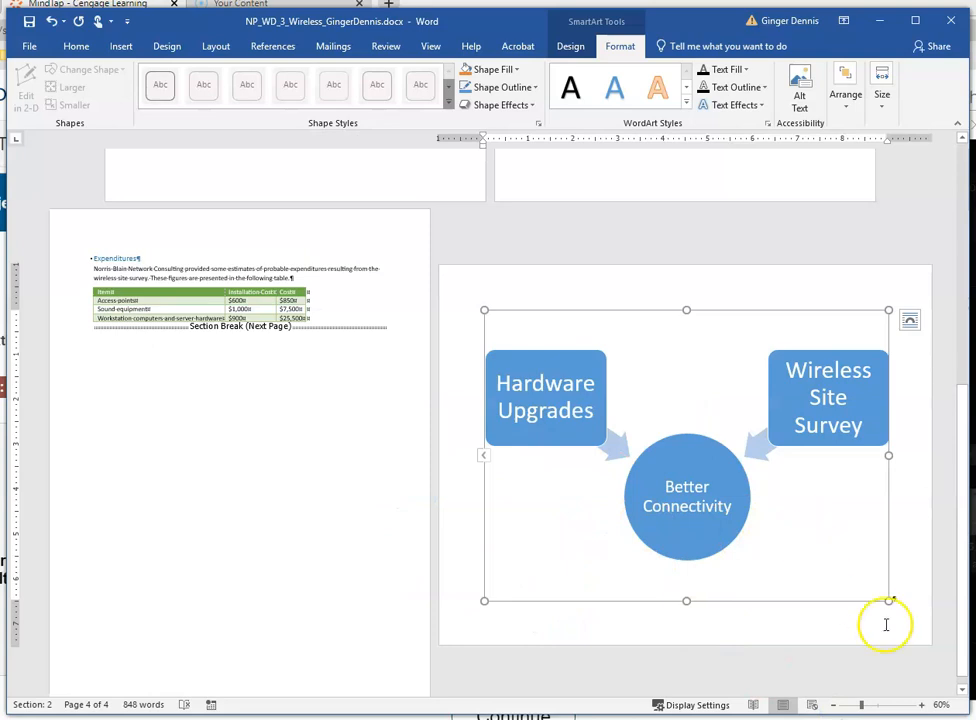
pyautogui.click(921, 705)
pyautogui.click(921, 705)
pyautogui.click(921, 705)
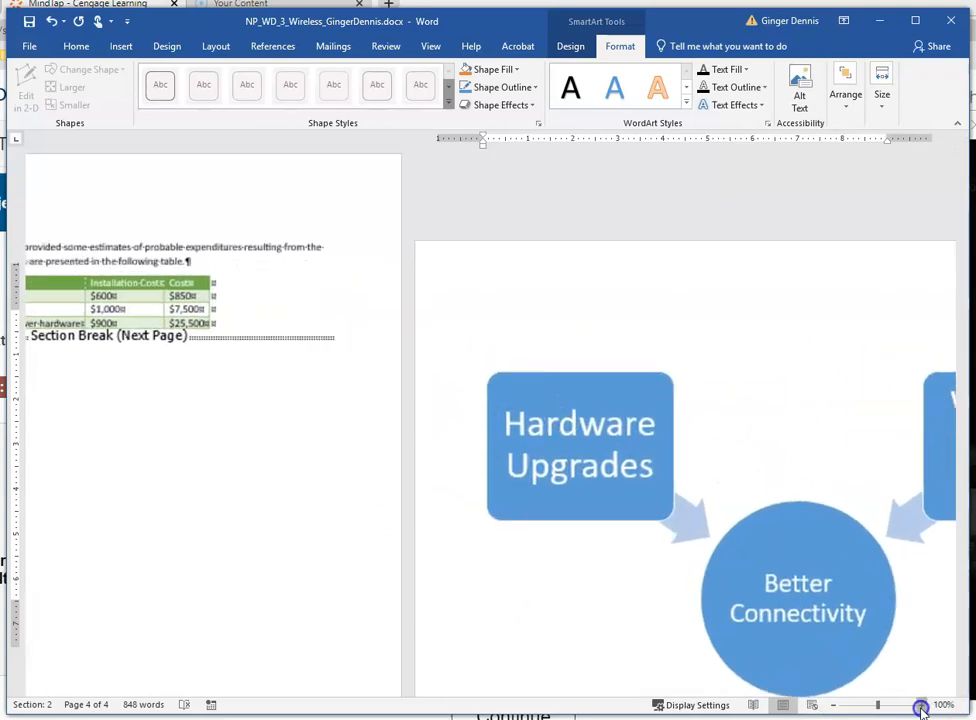
pyautogui.click(921, 705)
pyautogui.click(921, 705)
pyautogui.click(921, 705)
pyautogui.scroll(15, 614, 453)
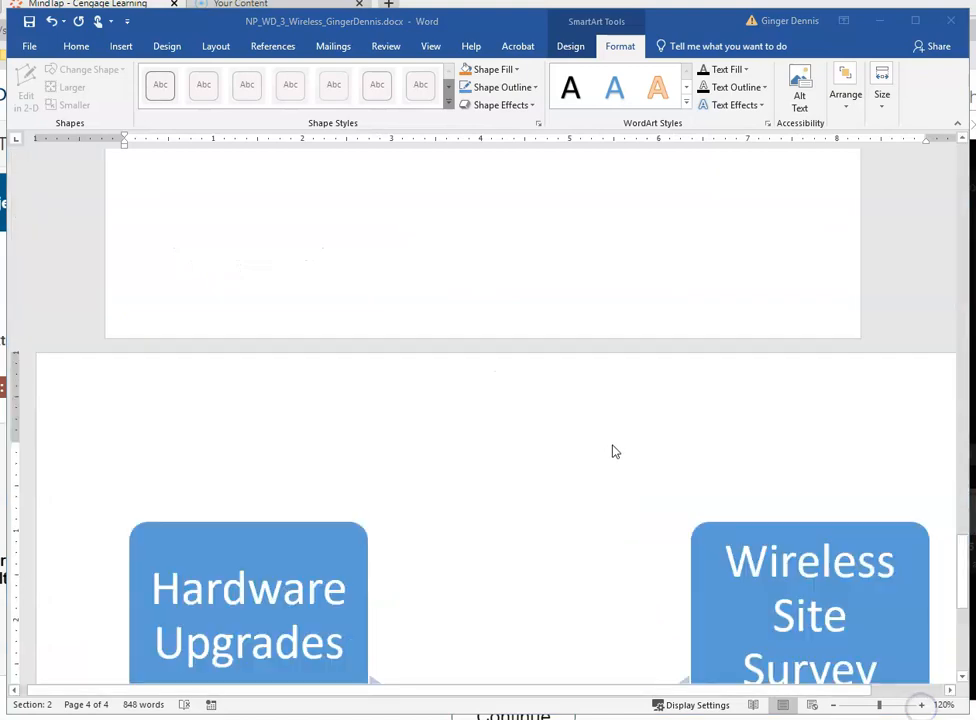
pyautogui.scroll(10, 598, 425)
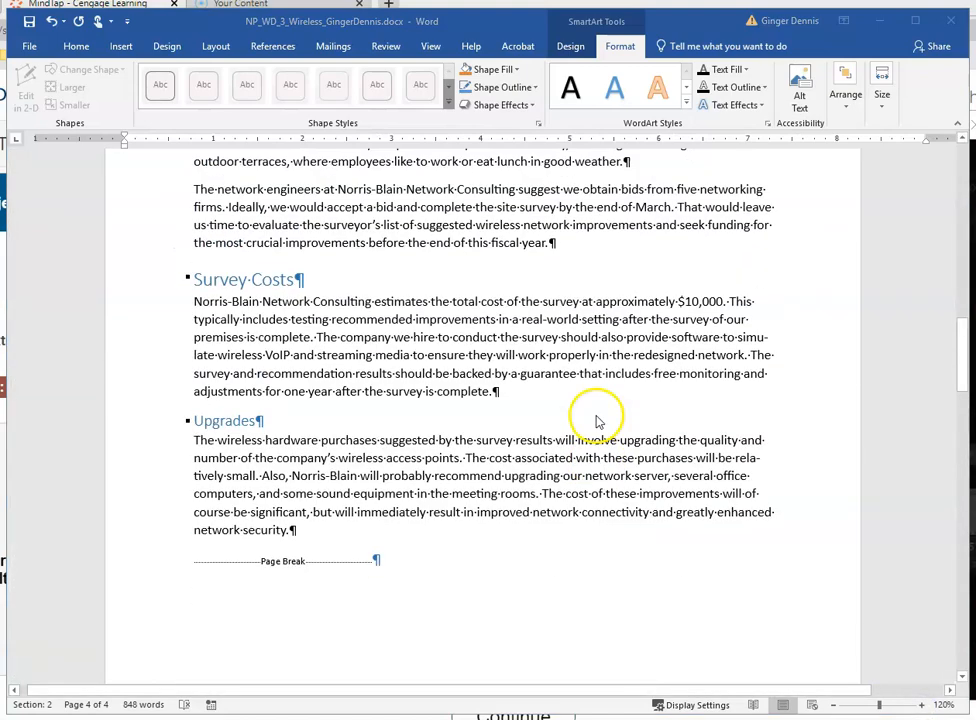
pyautogui.scroll(3, 590, 411)
pyautogui.scroll(-2, 590, 407)
pyautogui.click(563, 474)
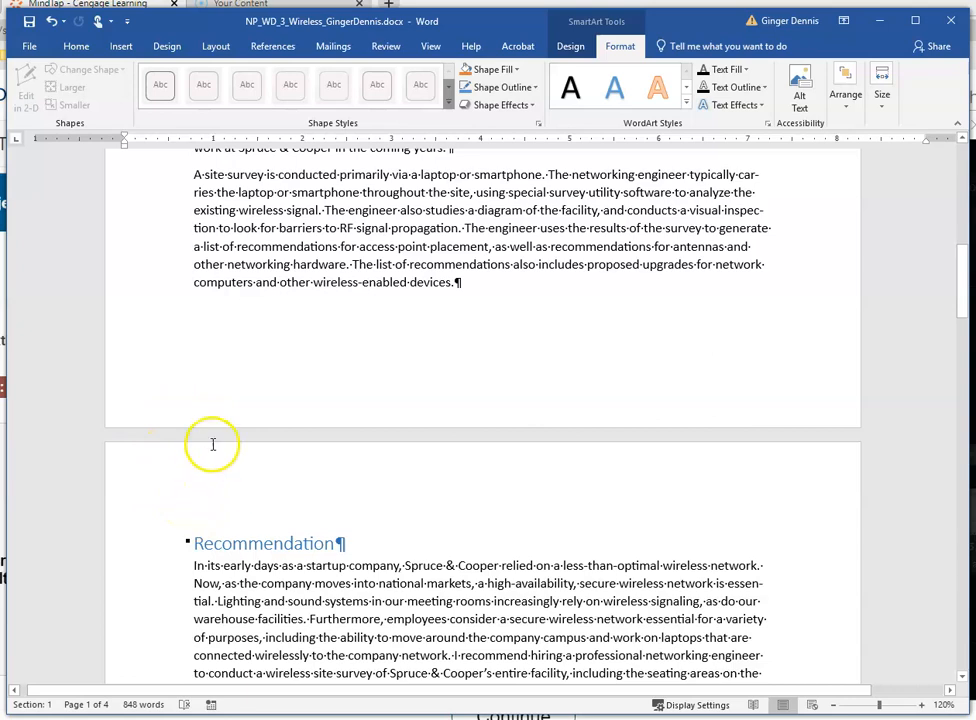
# Step: Enter the author's name in the page 1 footer, followed by an empty new line
pyautogui.click(317, 362)
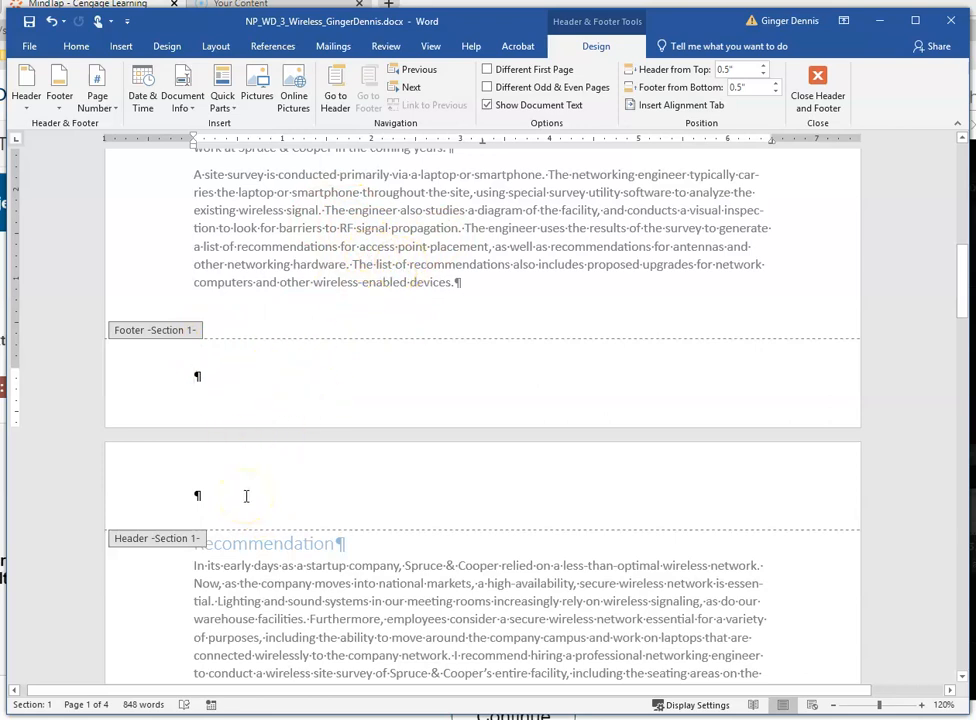
pyautogui.click(199, 374)
pyautogui.write('Ginger Dennis')
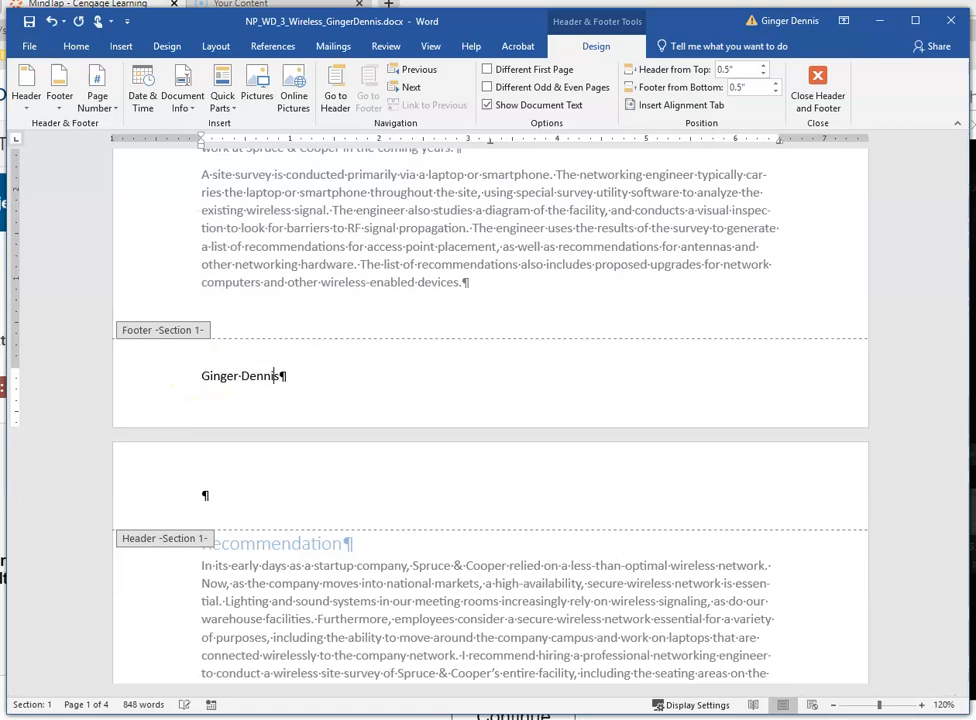
pyautogui.press('Return')
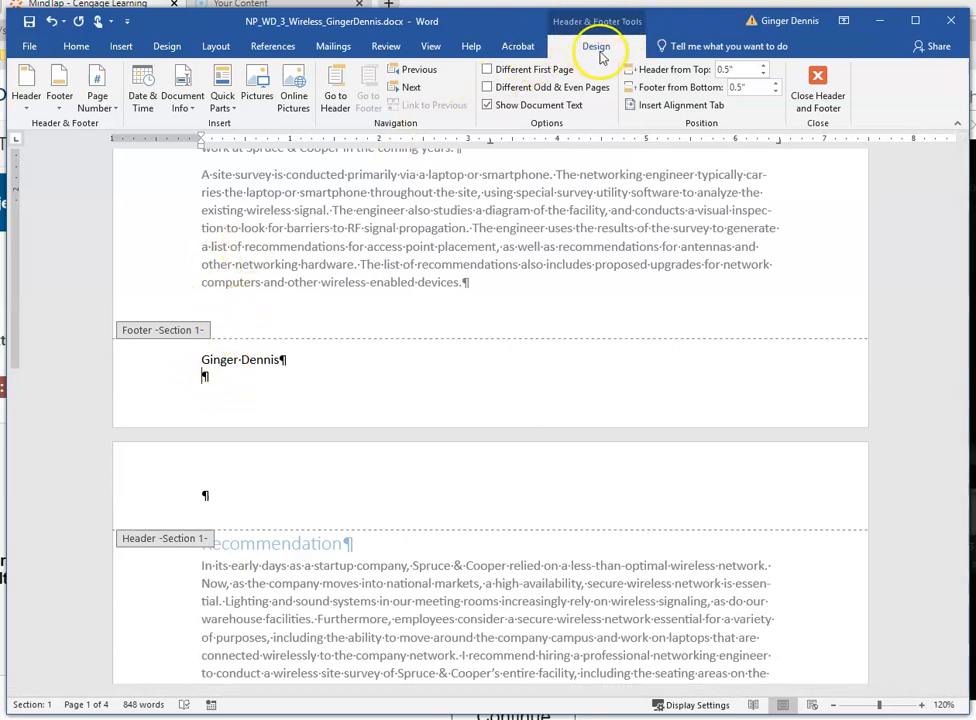
# Step: Insert an Accent Bar 2 page number below the author's name, then go to the Section 2 footer
pyautogui.click(97, 100)
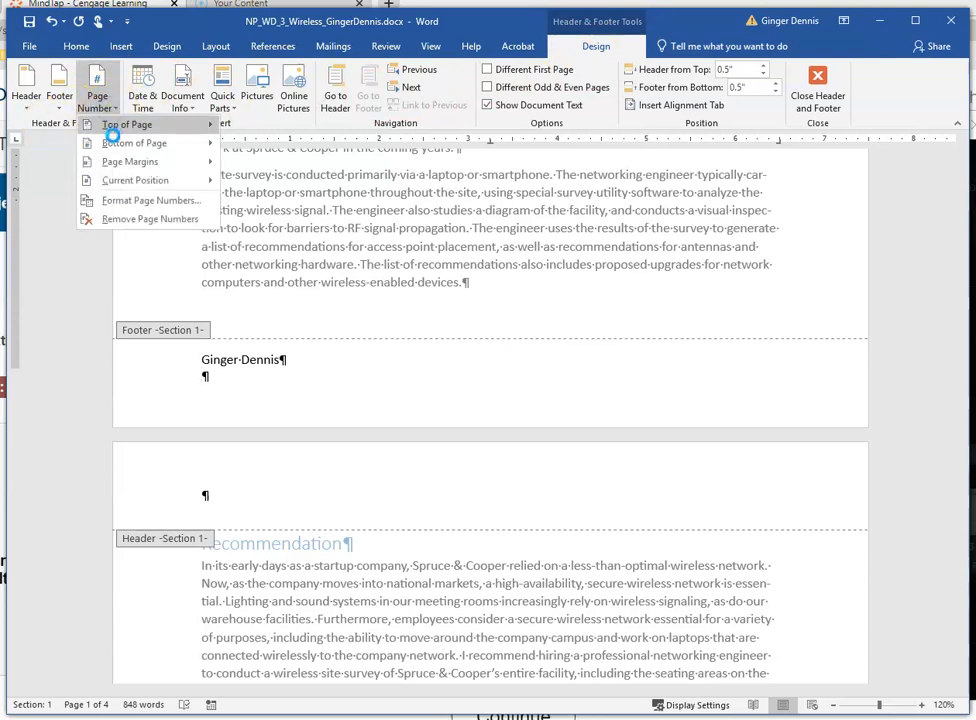
pyautogui.moveTo(128, 181)
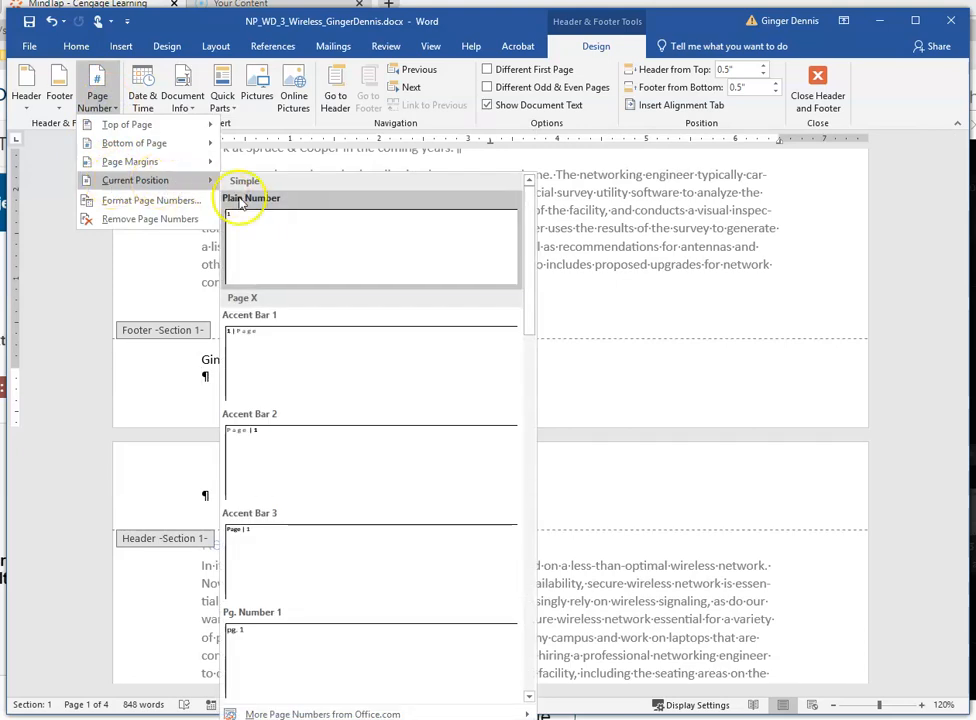
pyautogui.click(299, 478)
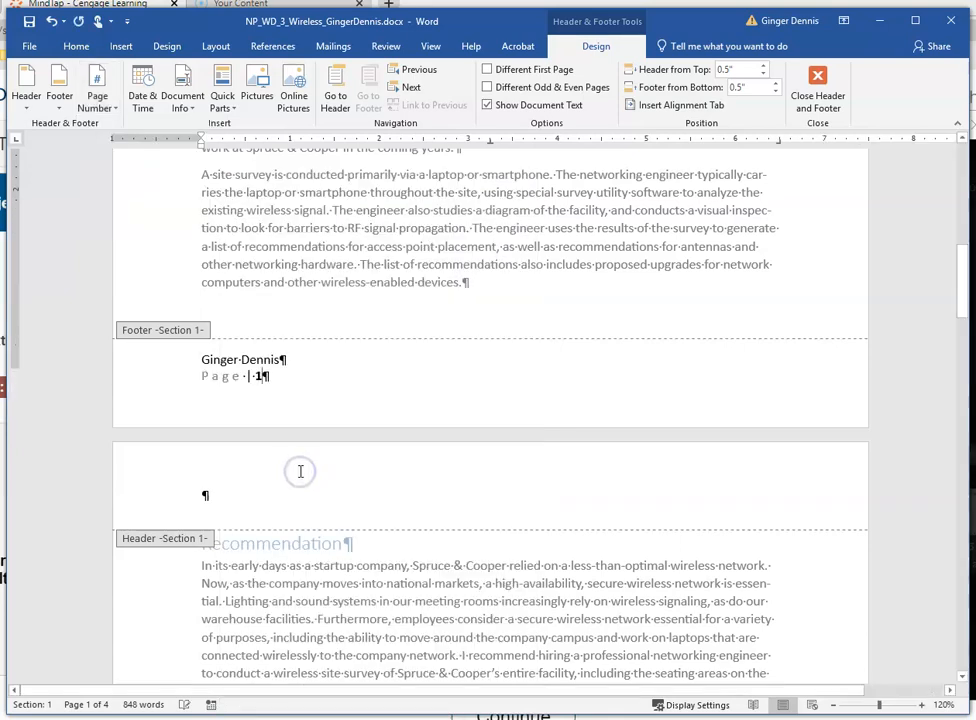
pyautogui.click(260, 377)
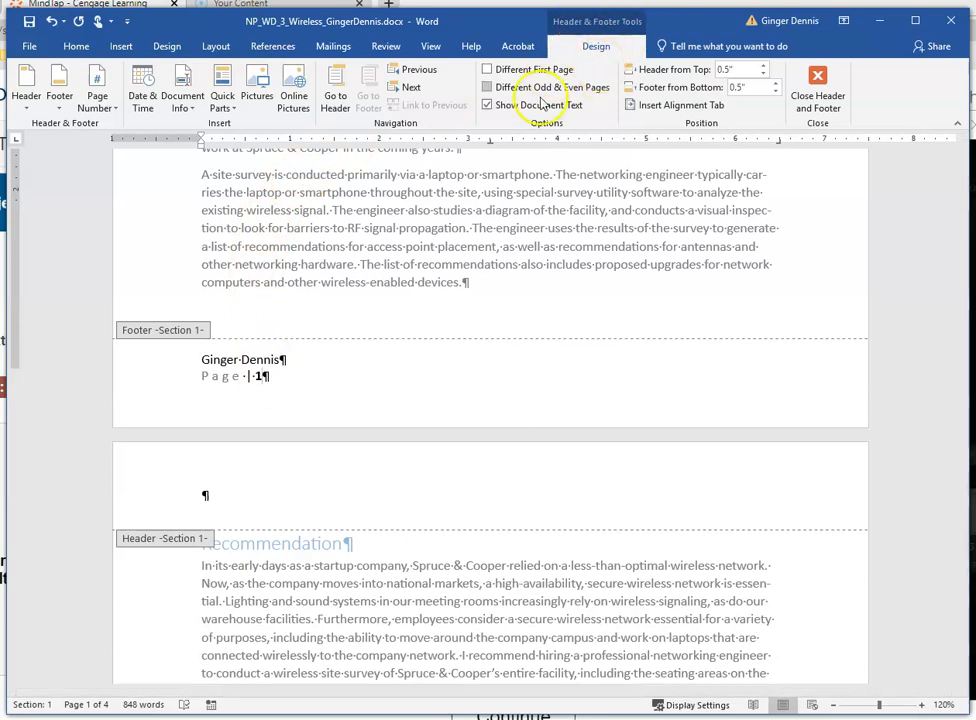
pyautogui.click(405, 90)
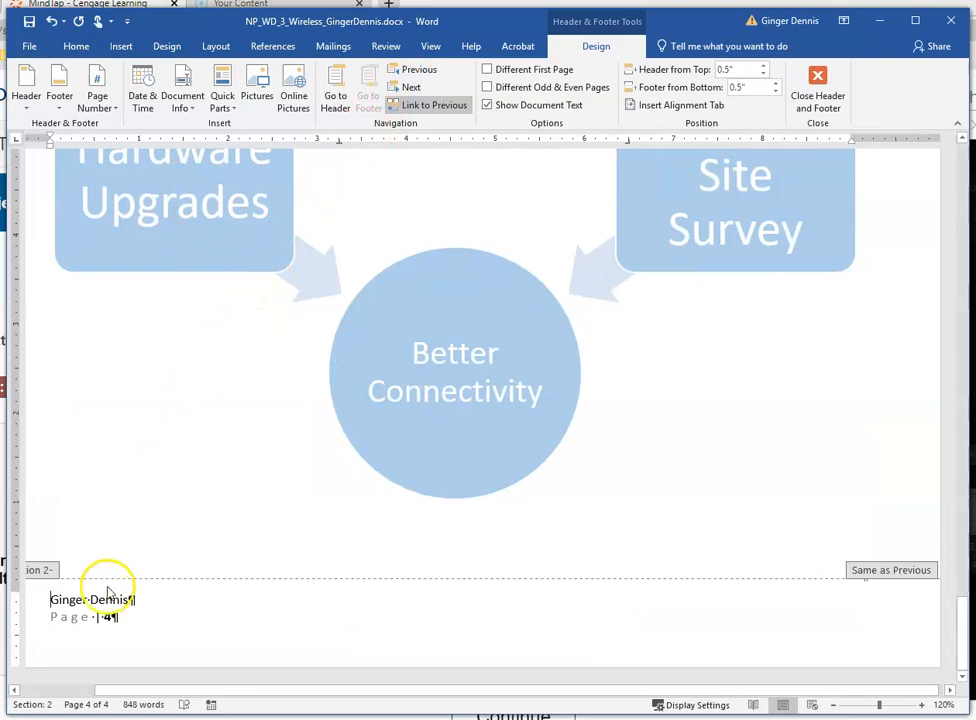
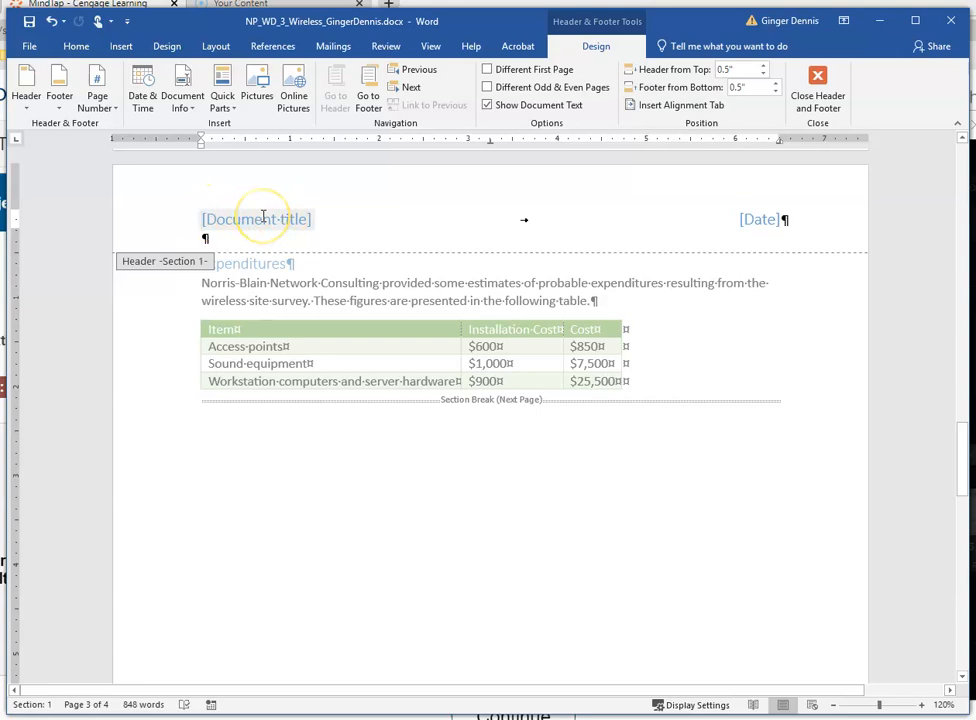
# Step: In the Section 1 header, enter 'Recommendations for the Wireless Network at Spruce & Cooper' as the title and pick September 3, 2020 as the date
pyautogui.click(263, 218)
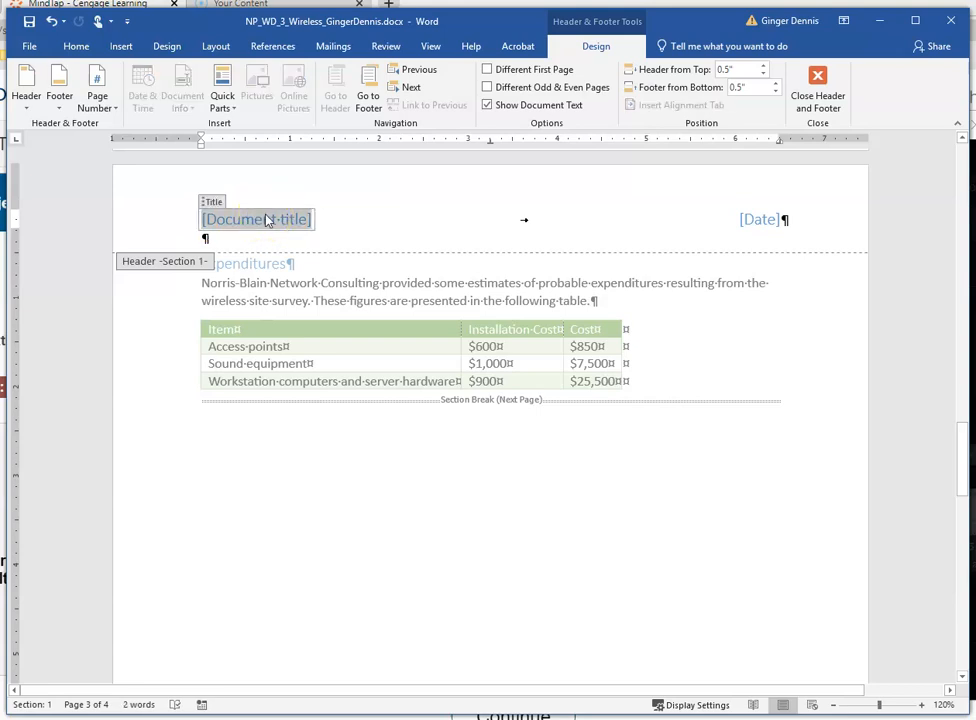
pyautogui.write('Re')
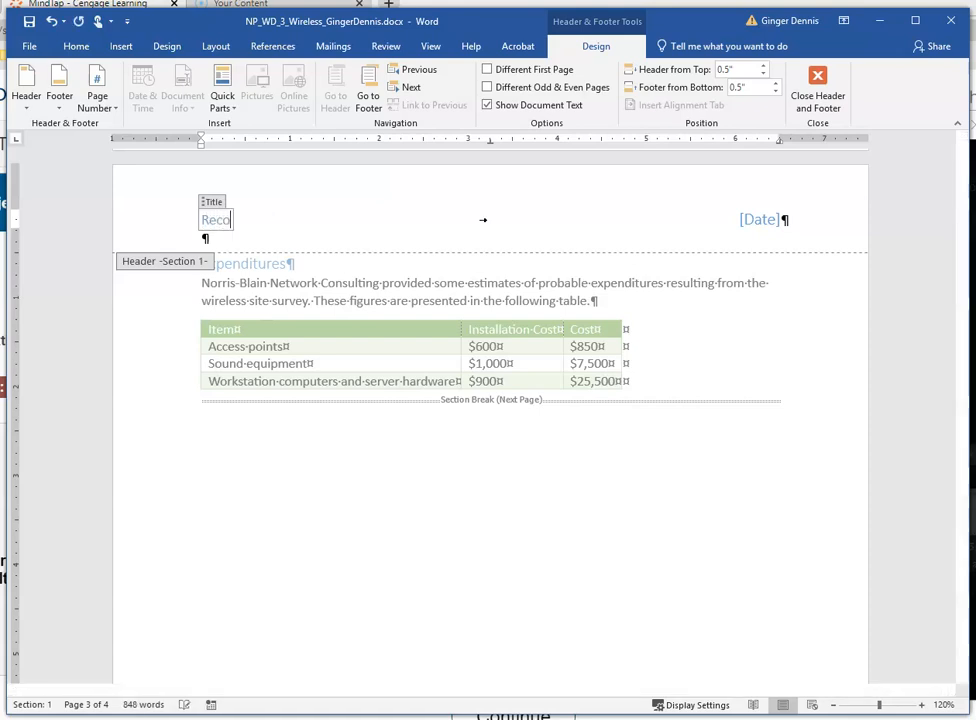
pyautogui.write('commendations')
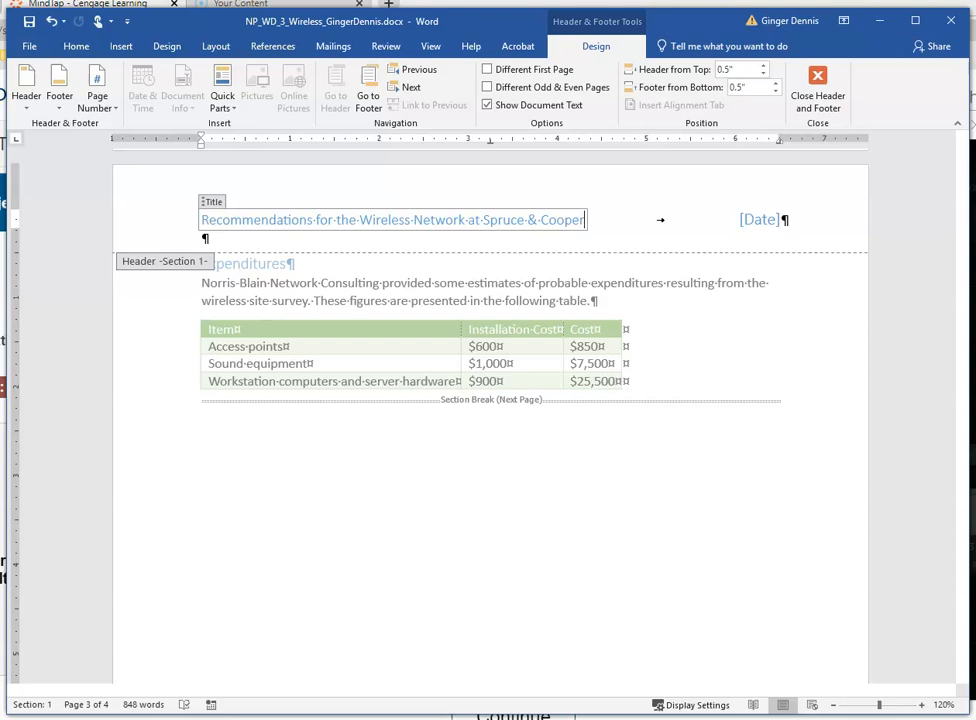
pyautogui.click(757, 220)
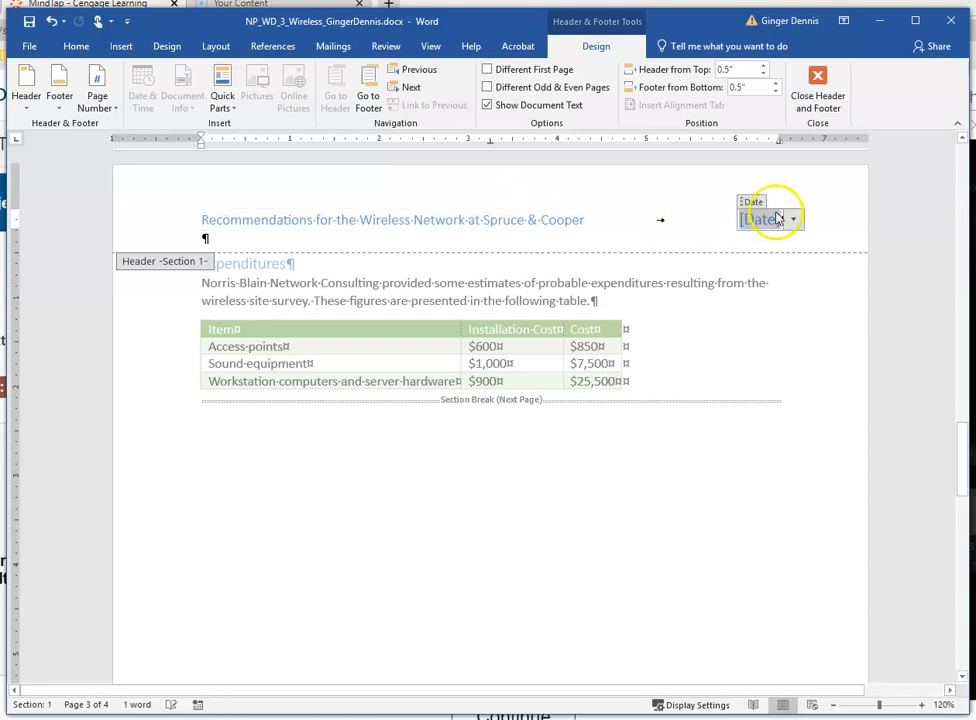
pyautogui.click(794, 222)
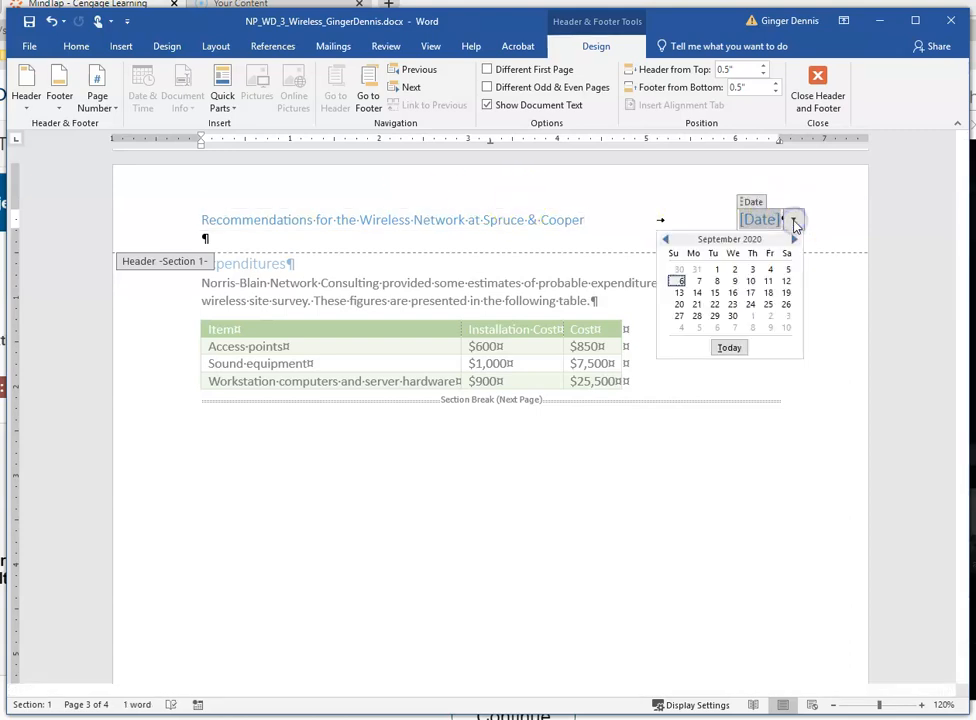
pyautogui.click(752, 270)
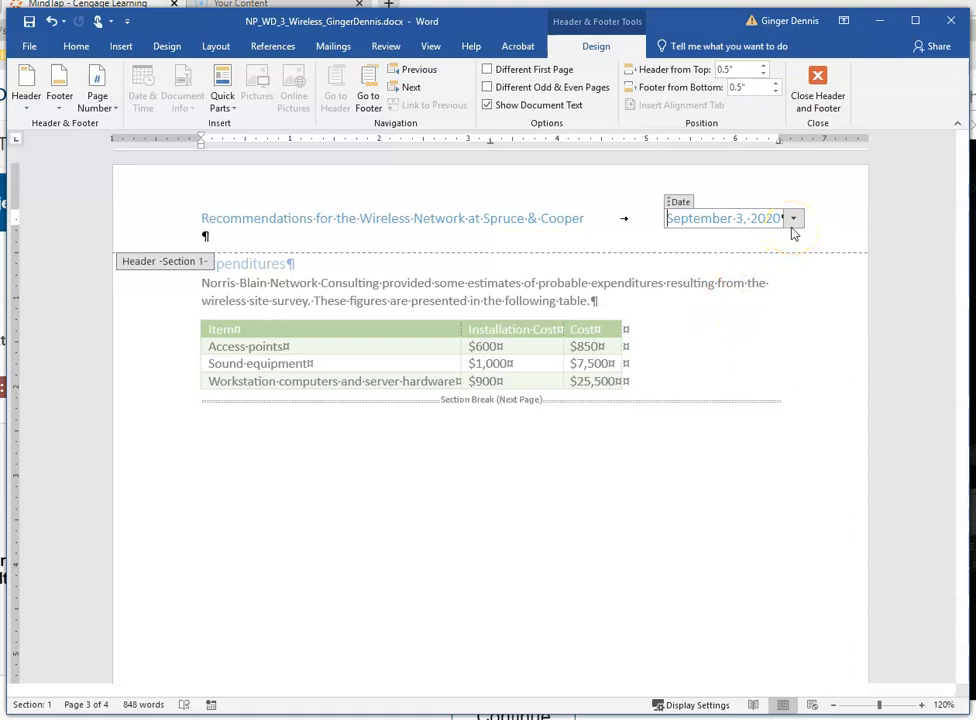
pyautogui.click(626, 216)
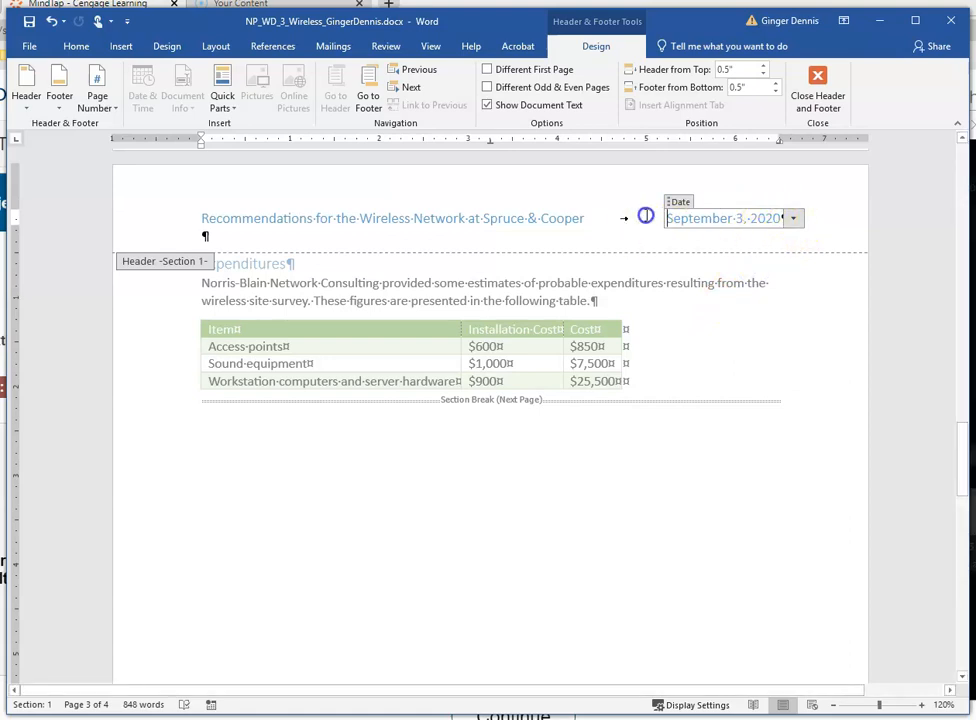
pyautogui.click(588, 227)
pyautogui.click(552, 234)
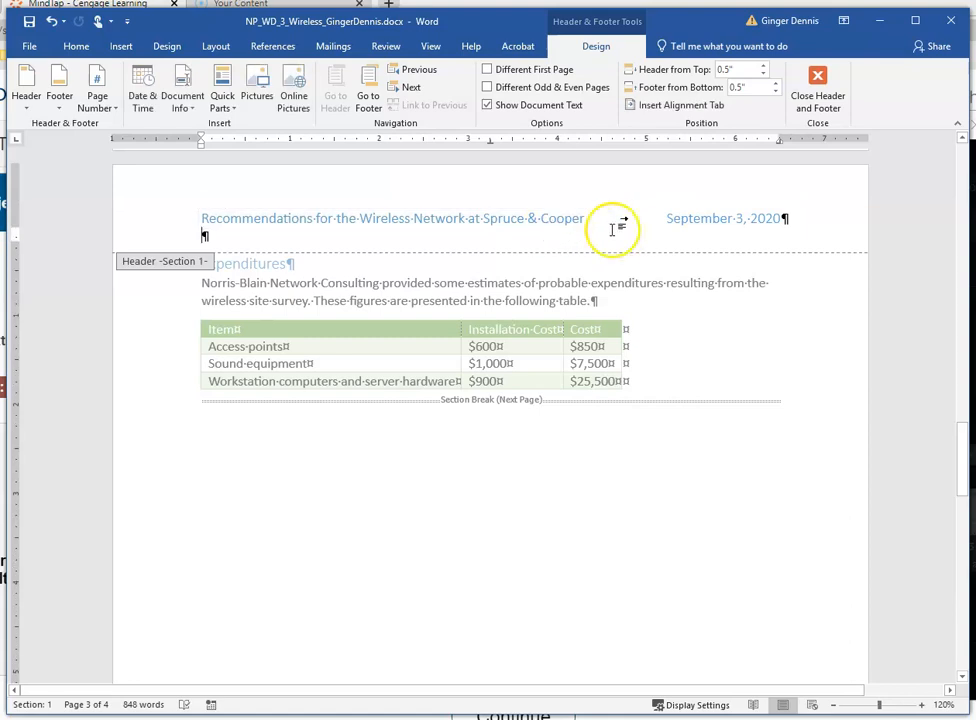
# Step: Close the header and footer and scroll through the report body
pyautogui.click(833, 104)
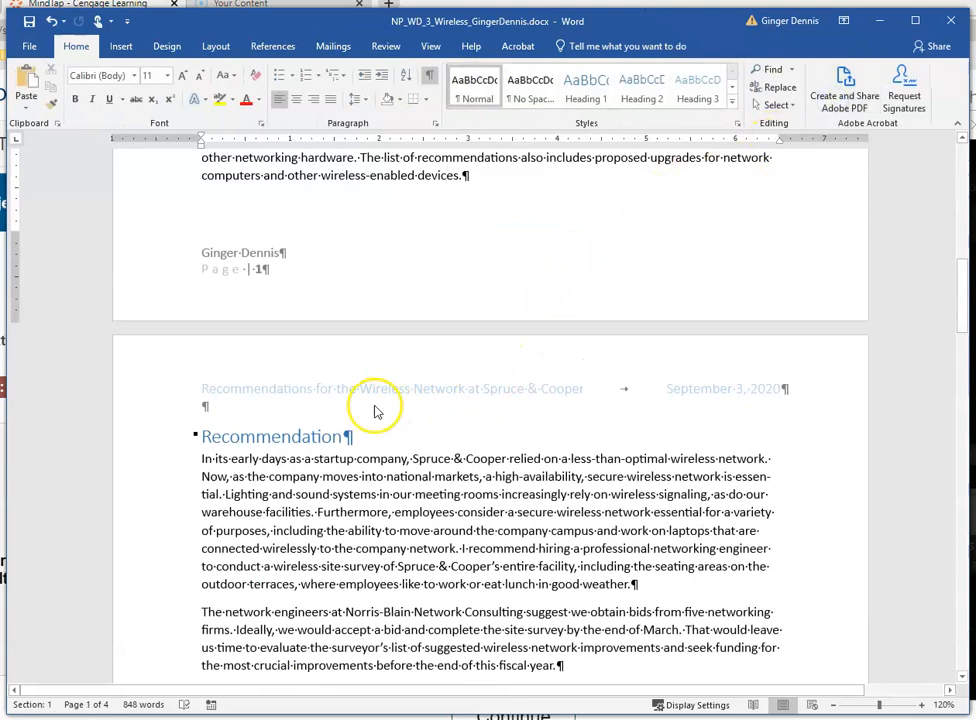
pyautogui.moveTo(965, 301); pyautogui.dragTo(963, 565)
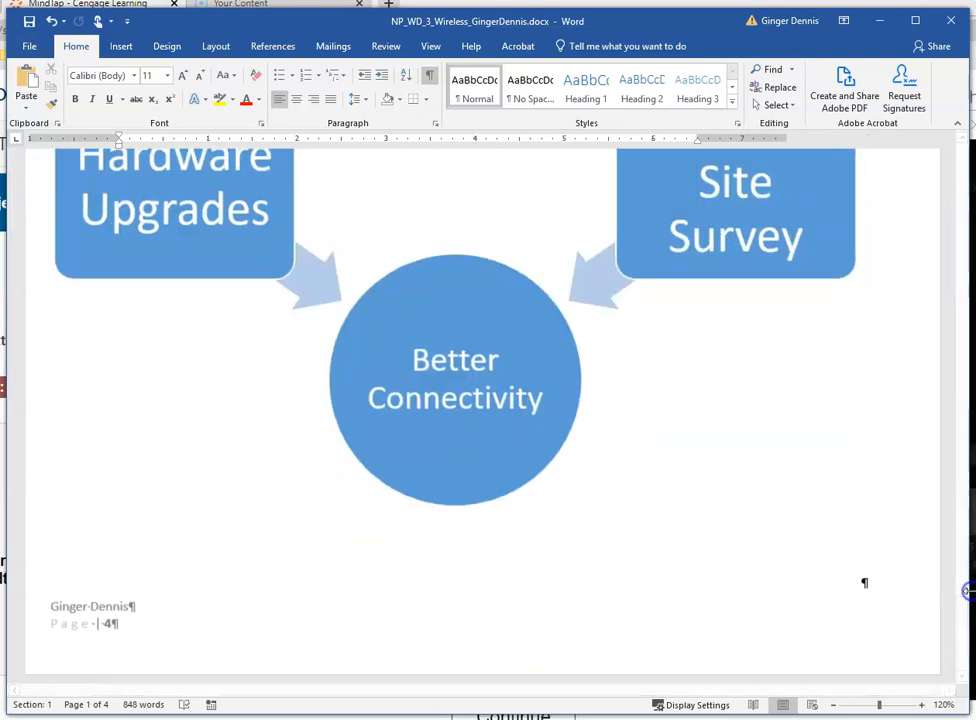
pyautogui.scroll(7, 797, 515)
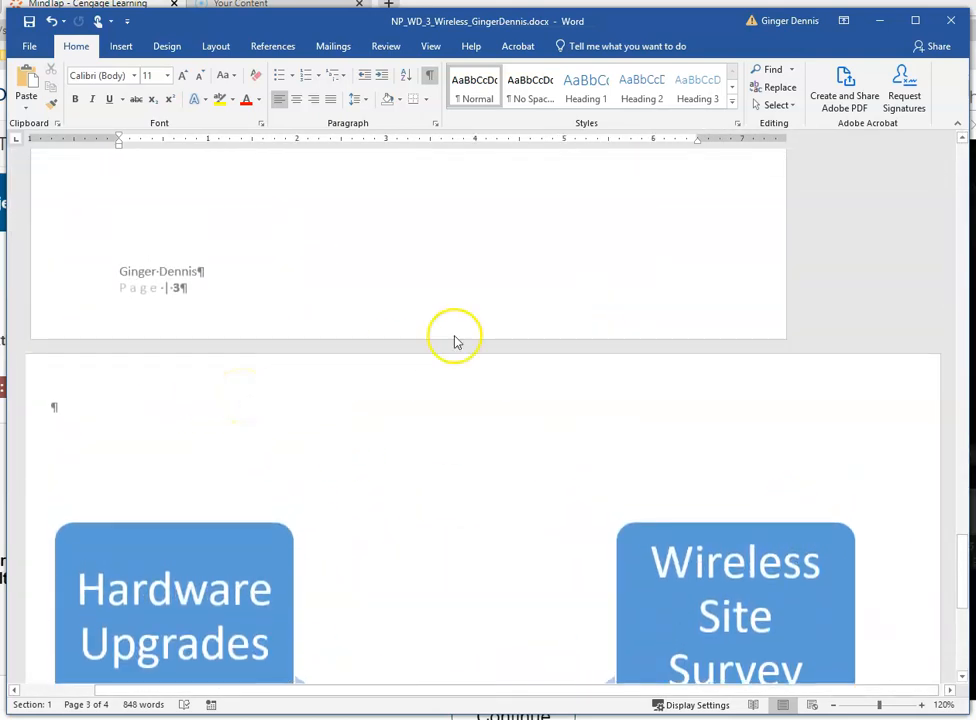
# Step: Switch to the Multiple Pages view and place the cursor on page 1
pyautogui.click(433, 47)
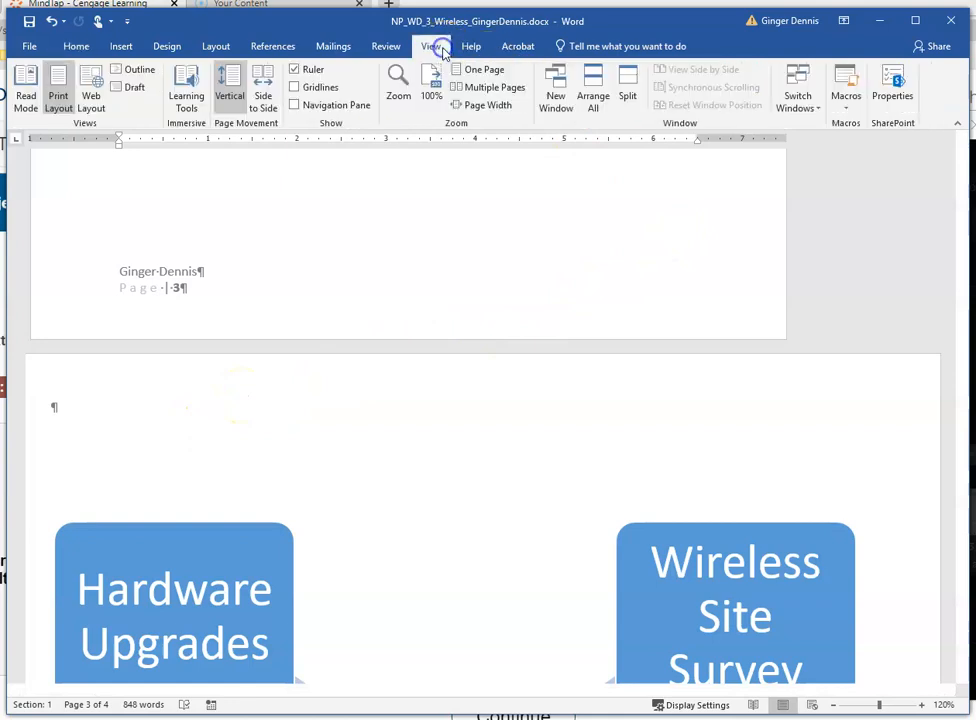
pyautogui.click(495, 87)
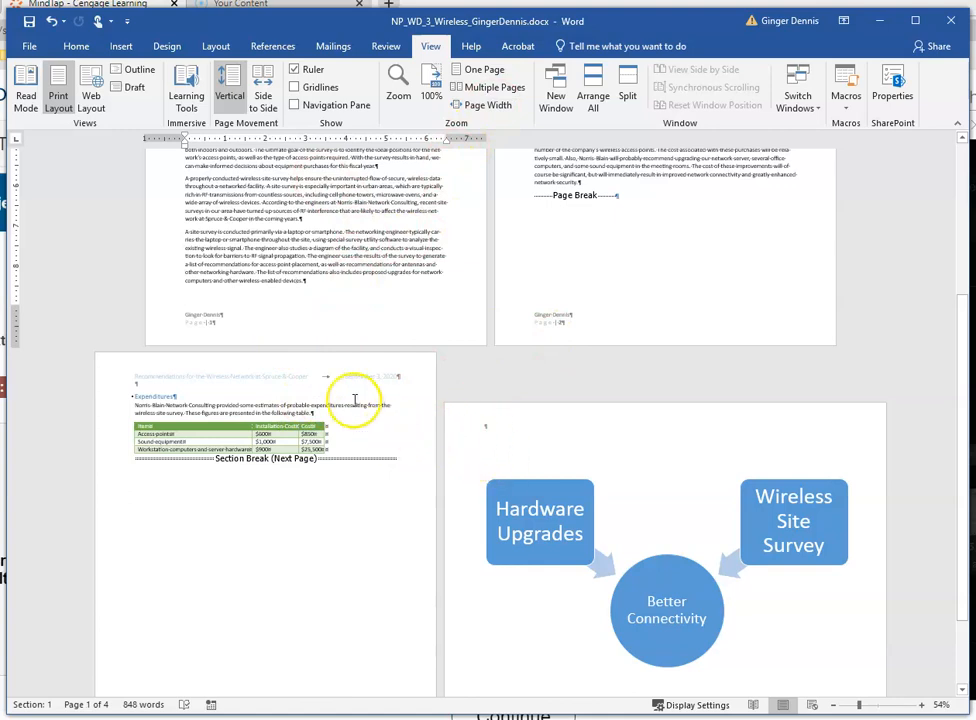
pyautogui.scroll(5, 360, 395)
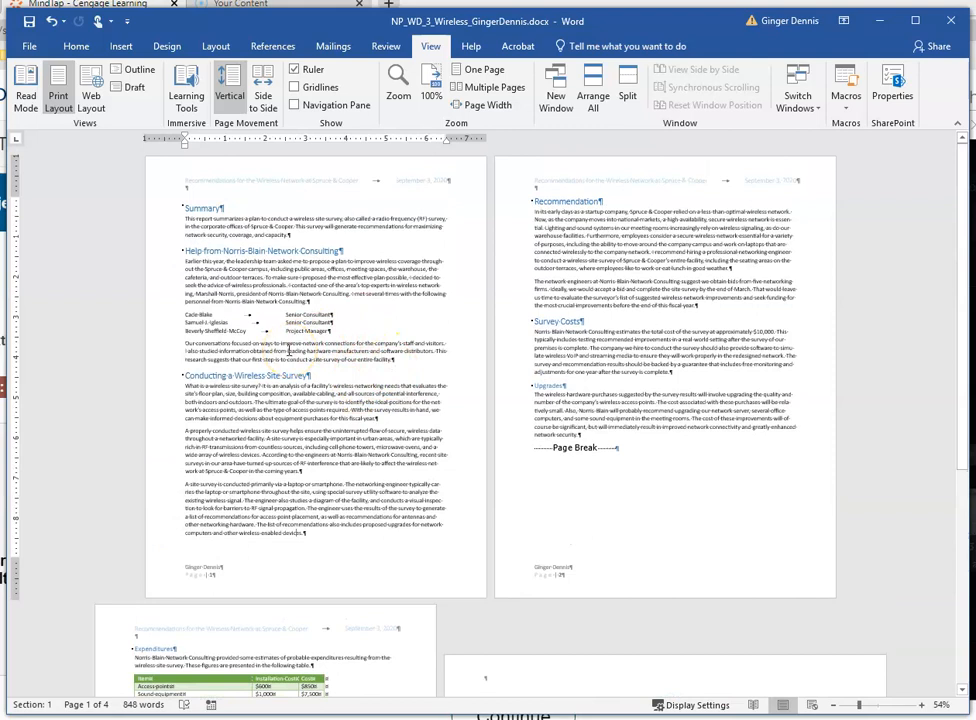
pyautogui.click(231, 268)
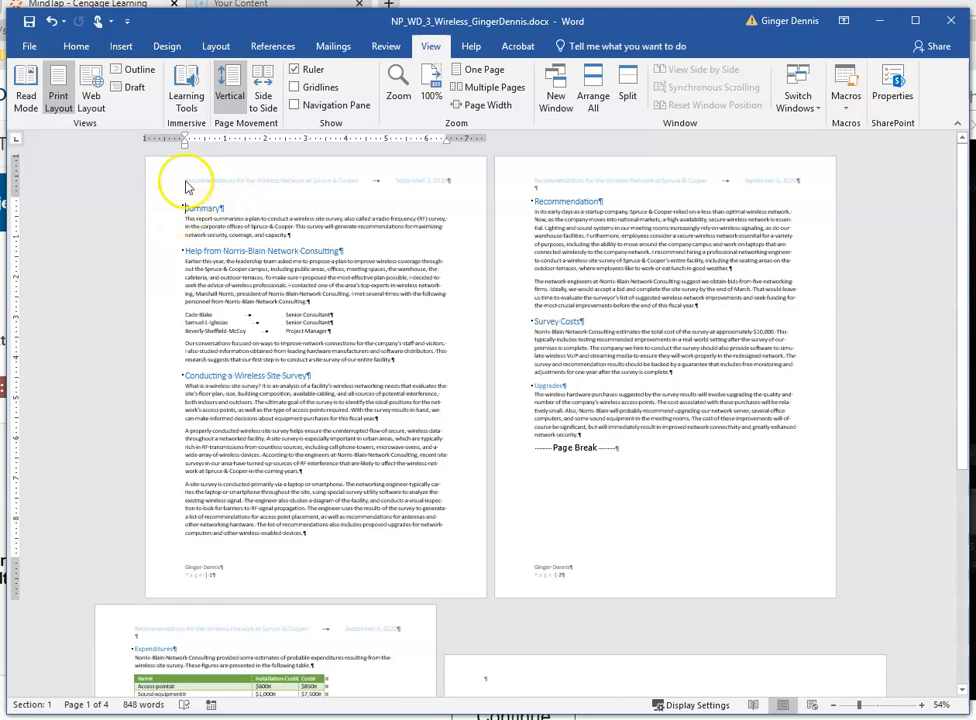
pyautogui.click(121, 47)
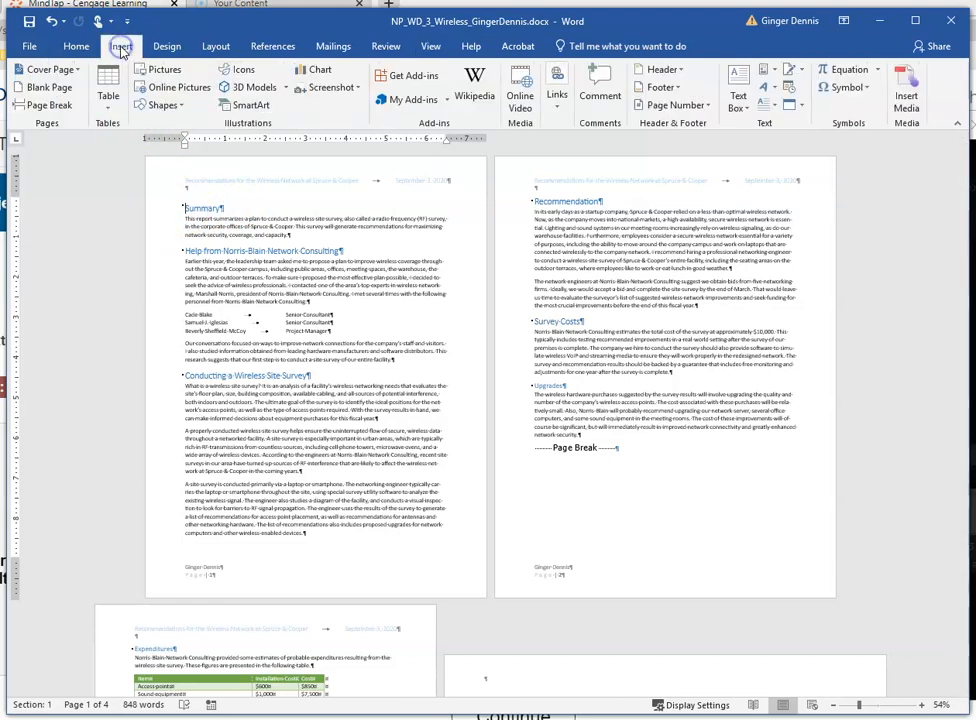
# Step: Insert the Grid cover page and zoom in to read its title
pyautogui.click(48, 70)
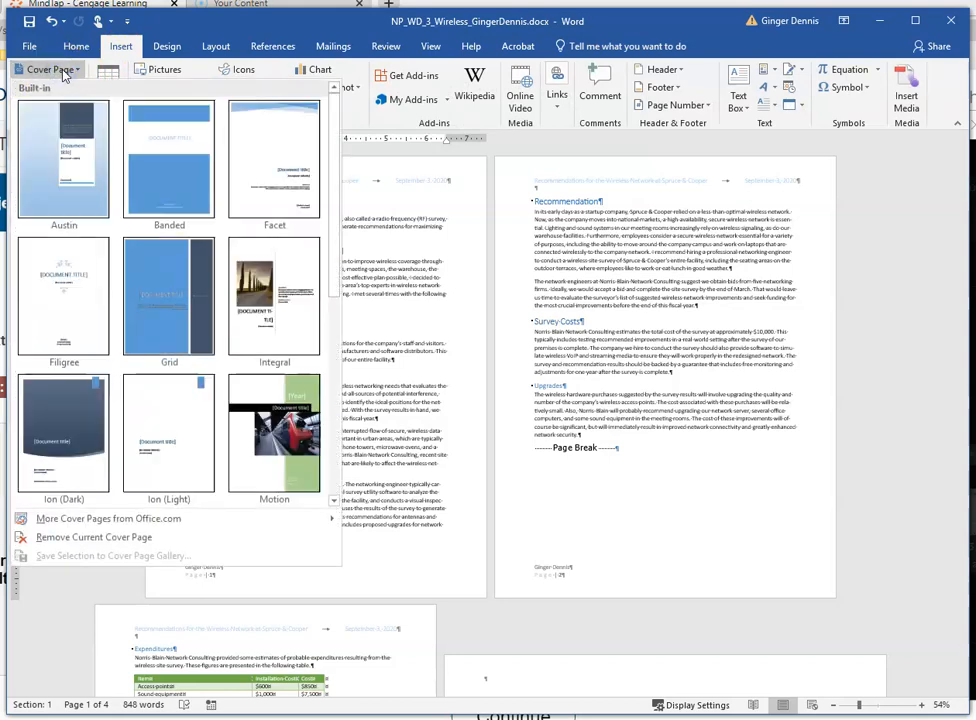
pyautogui.click(181, 312)
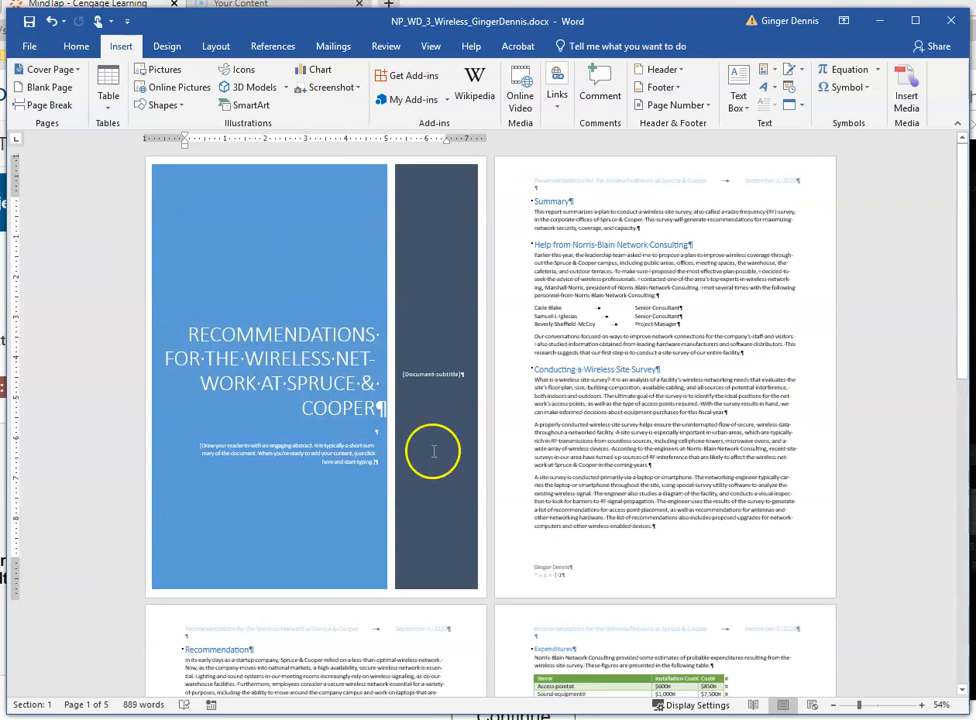
pyautogui.click(921, 706)
pyautogui.click(921, 706)
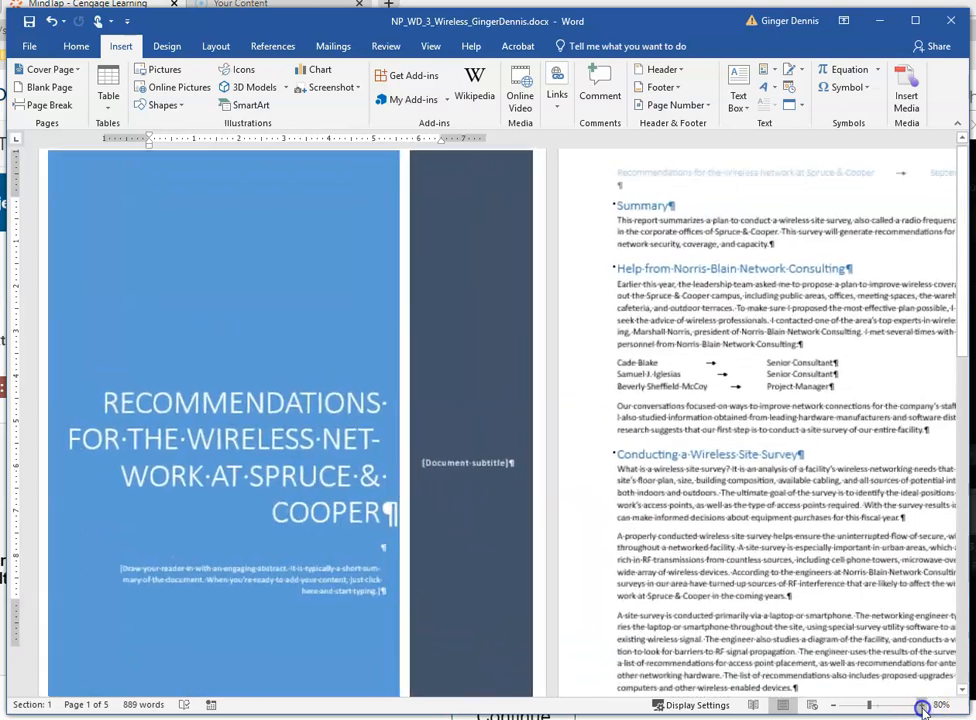
pyautogui.click(921, 706)
pyautogui.click(921, 706)
pyautogui.click(921, 706)
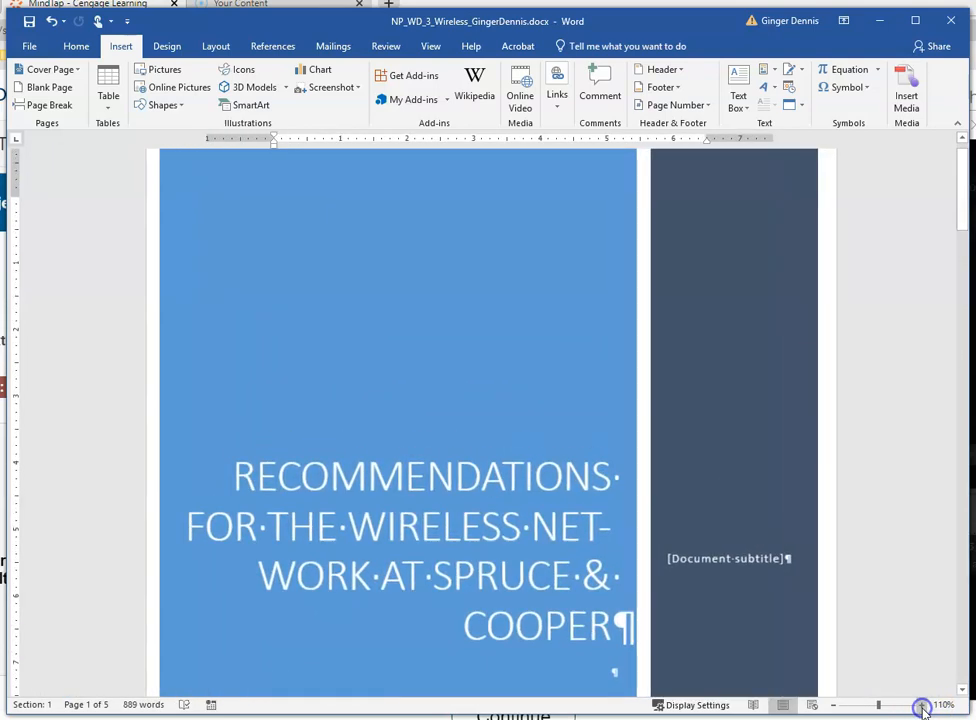
pyautogui.click(921, 706)
pyautogui.scroll(-5, 621, 551)
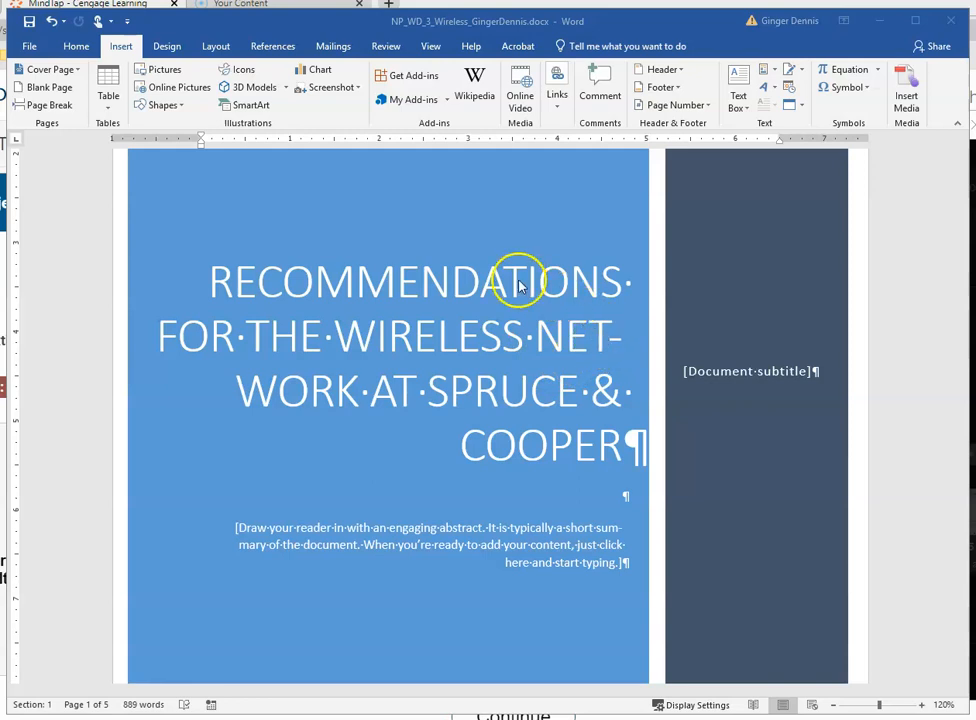
# Step: In Hyphenation Options, turn off 'Hyphenate words in CAPS'
pyautogui.click(217, 47)
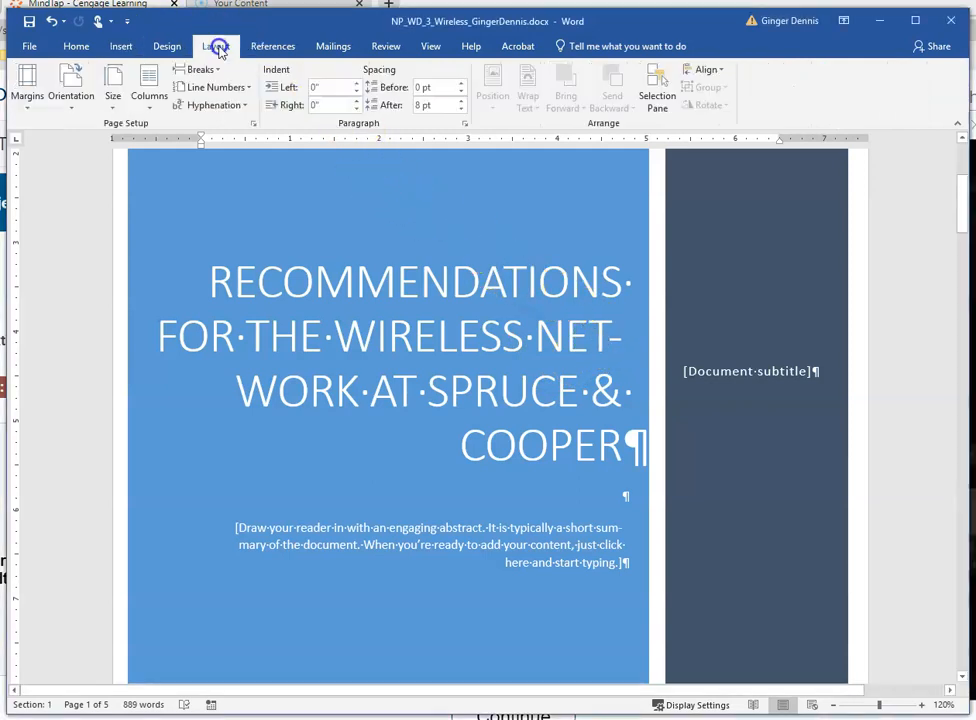
pyautogui.click(240, 106)
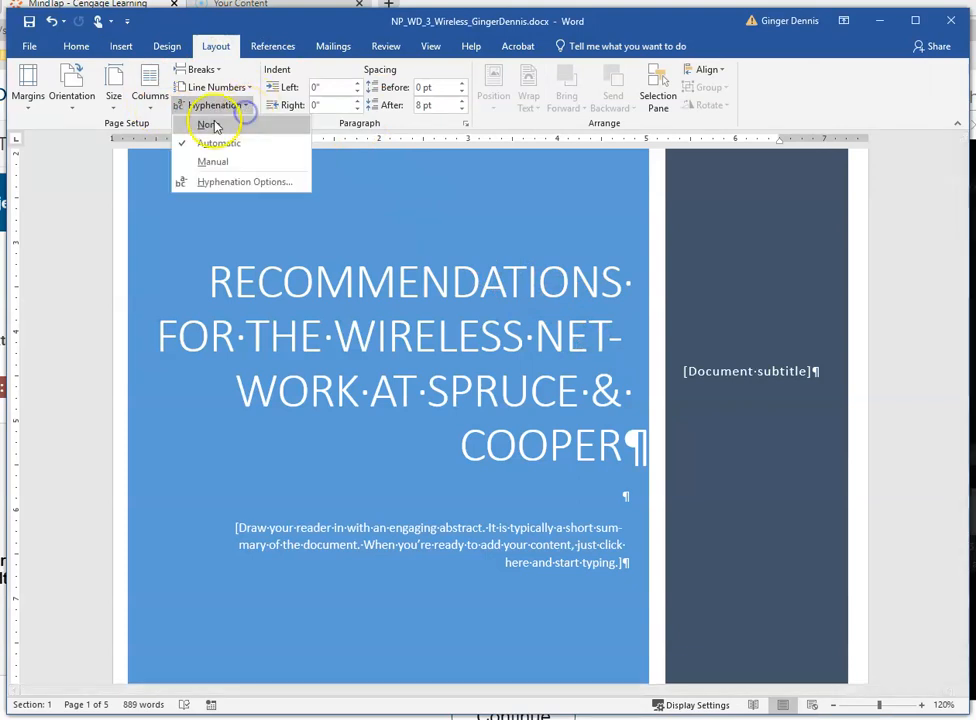
pyautogui.click(263, 184)
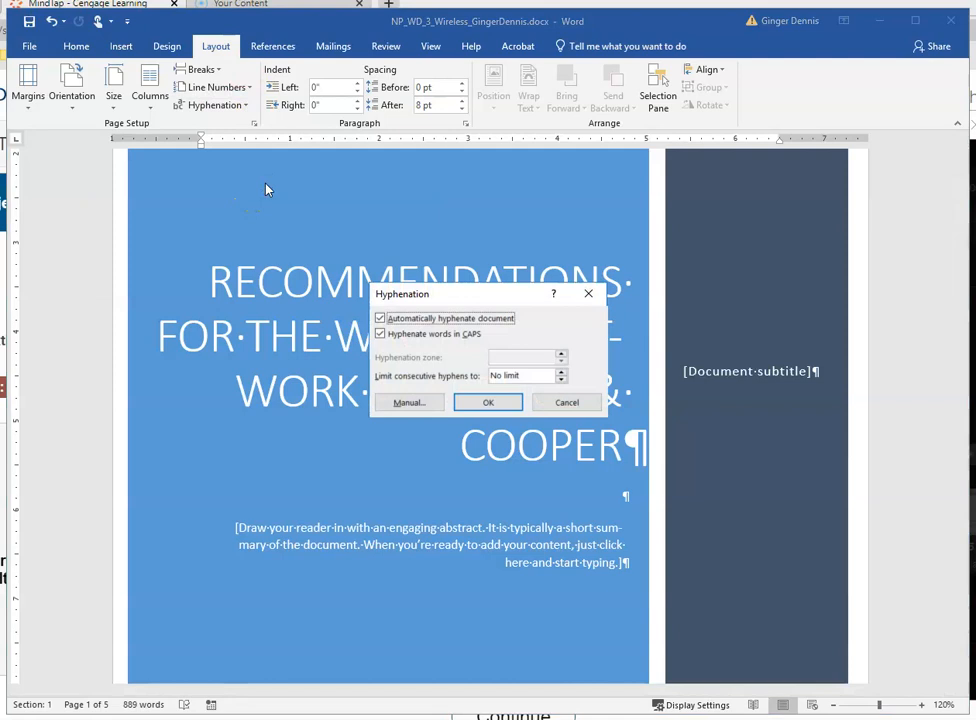
pyautogui.click(392, 338)
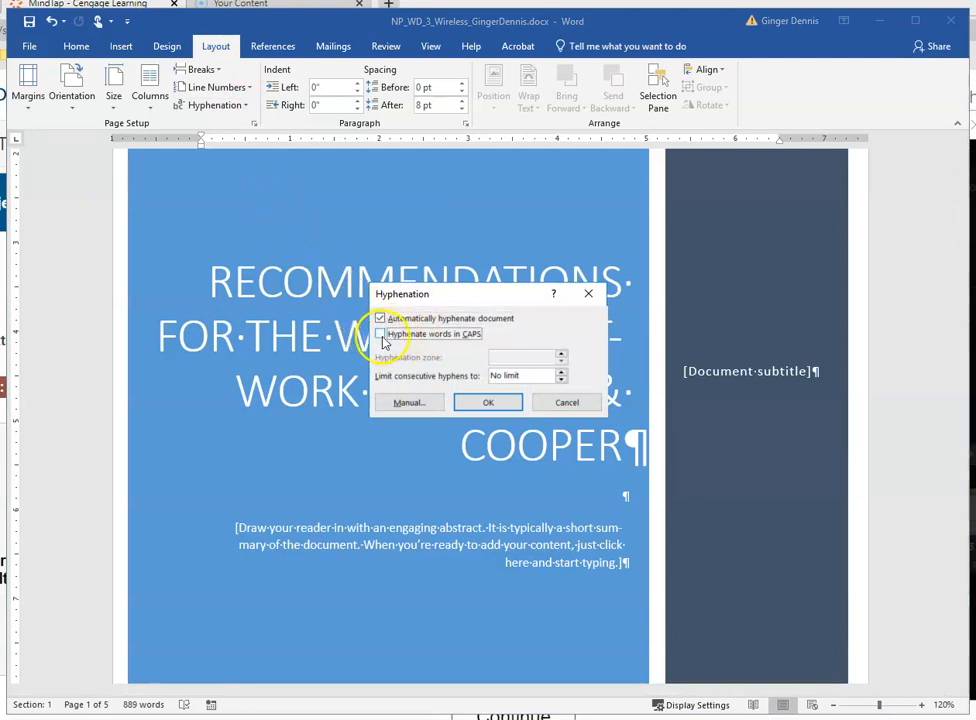
pyautogui.click(484, 403)
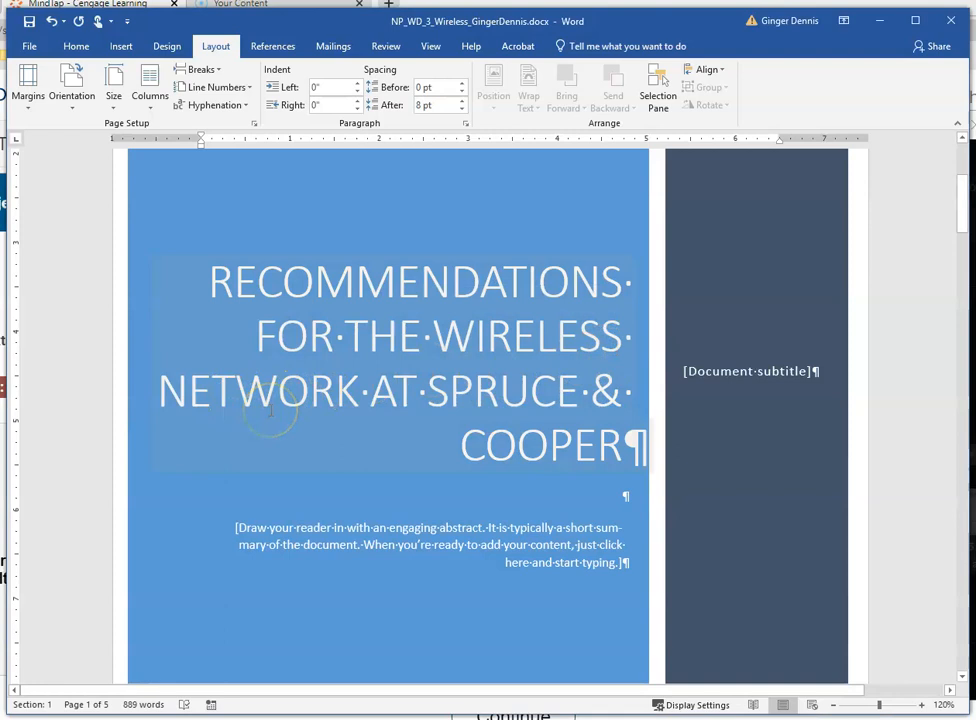
pyautogui.click(736, 378)
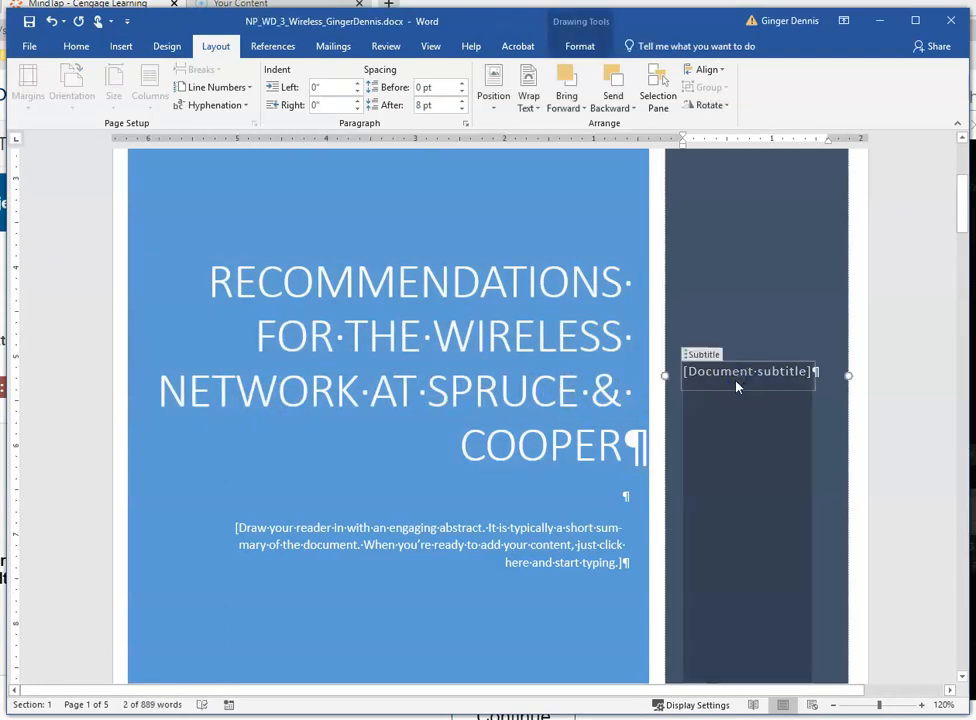
# Step: Enter 'Prepared by' and the author's name as the cover subtitle, then delete the abstract content control
pyautogui.write('Prep')
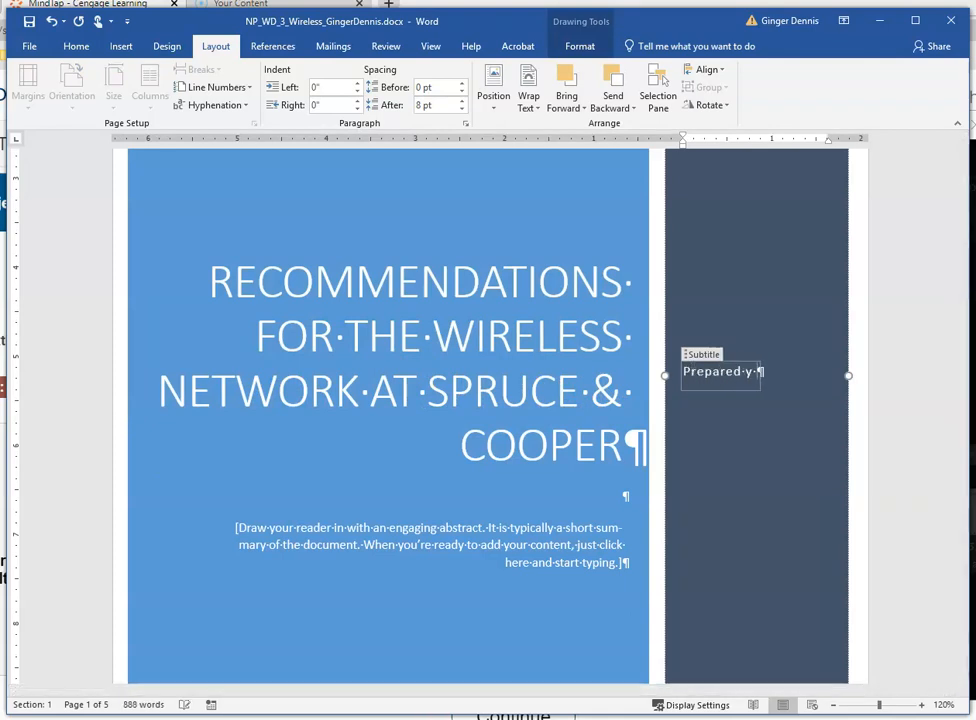
pyautogui.write('ared by Eboni Wheatley')
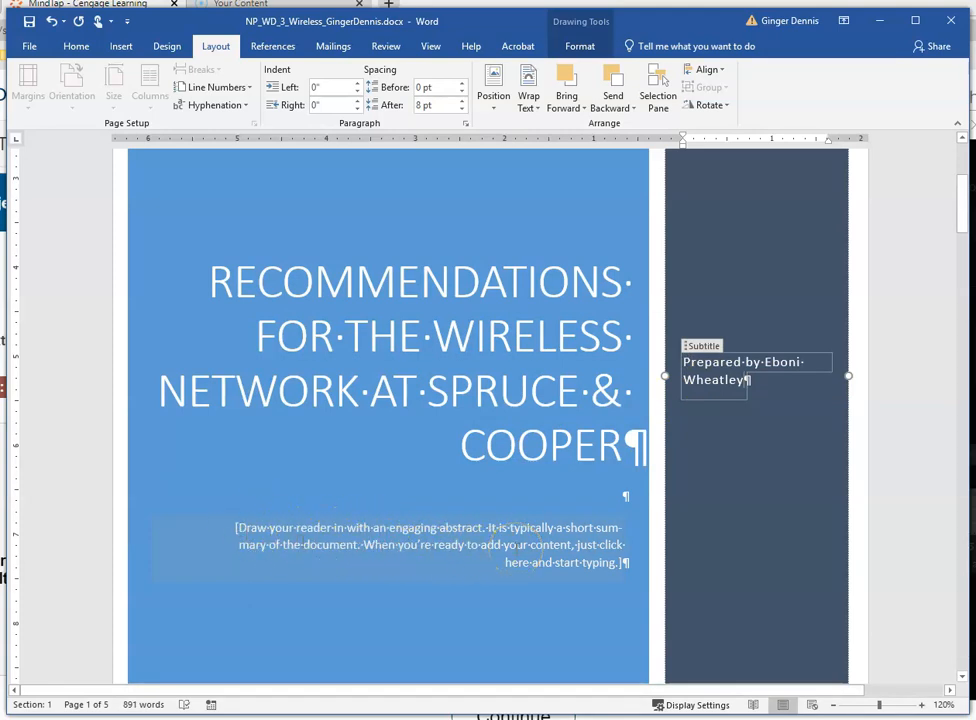
pyautogui.click(432, 545)
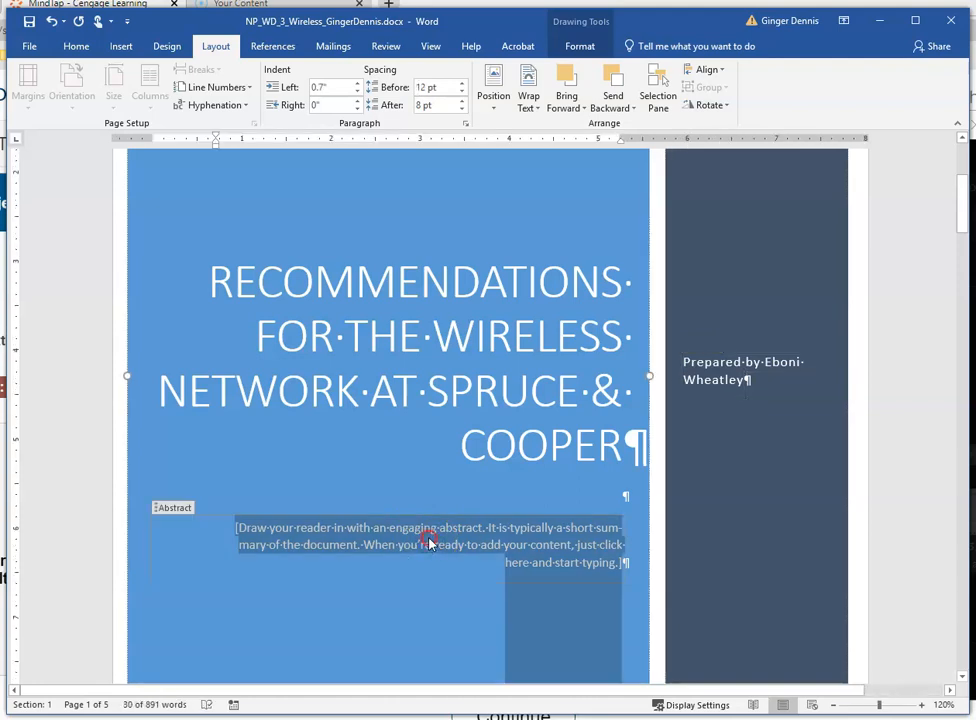
pyautogui.rightClick(430, 542)
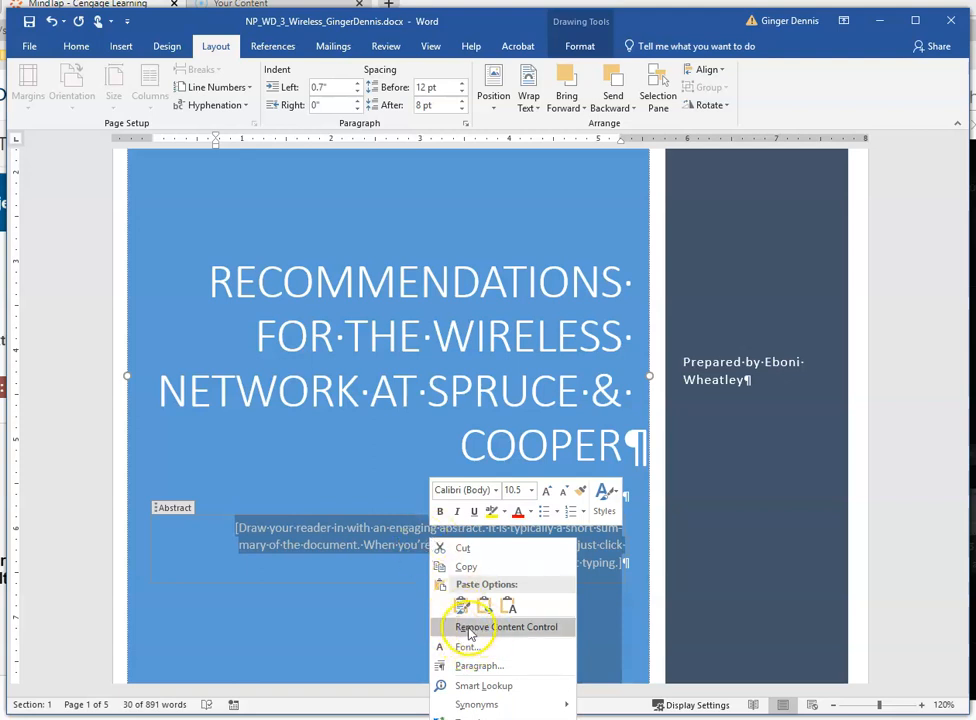
pyautogui.click(528, 634)
pyautogui.scroll(-1, 497, 590)
pyautogui.scroll(-4, 497, 595)
pyautogui.scroll(1, 497, 595)
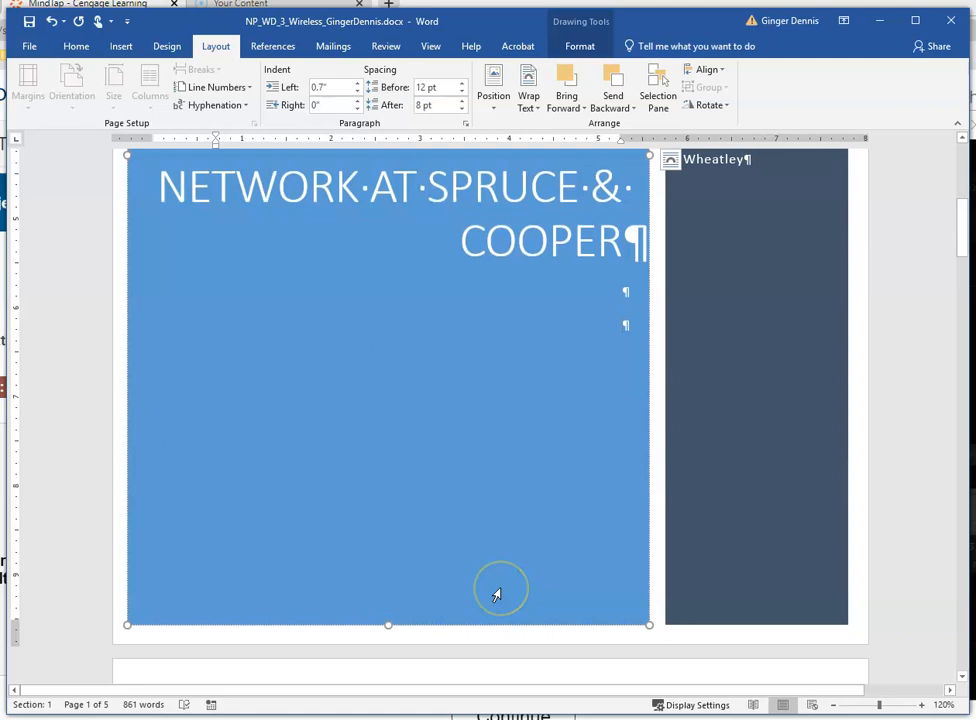
pyautogui.scroll(6, 752, 506)
pyautogui.scroll(-1, 754, 506)
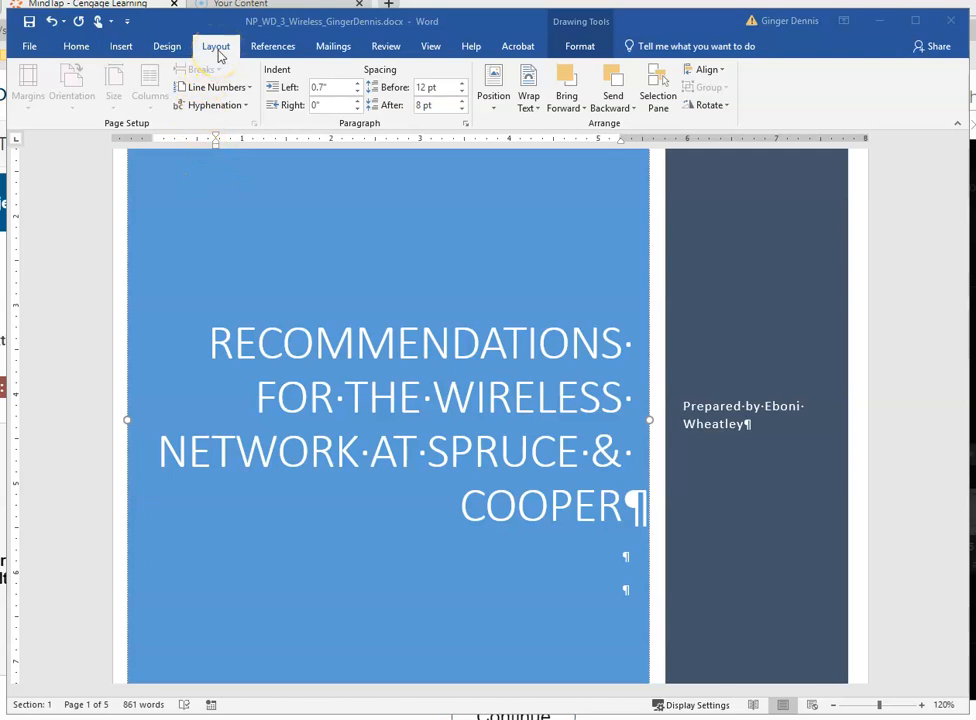
# Step: Apply the Facet theme and scroll to check the green cover page and headings
pyautogui.click(163, 47)
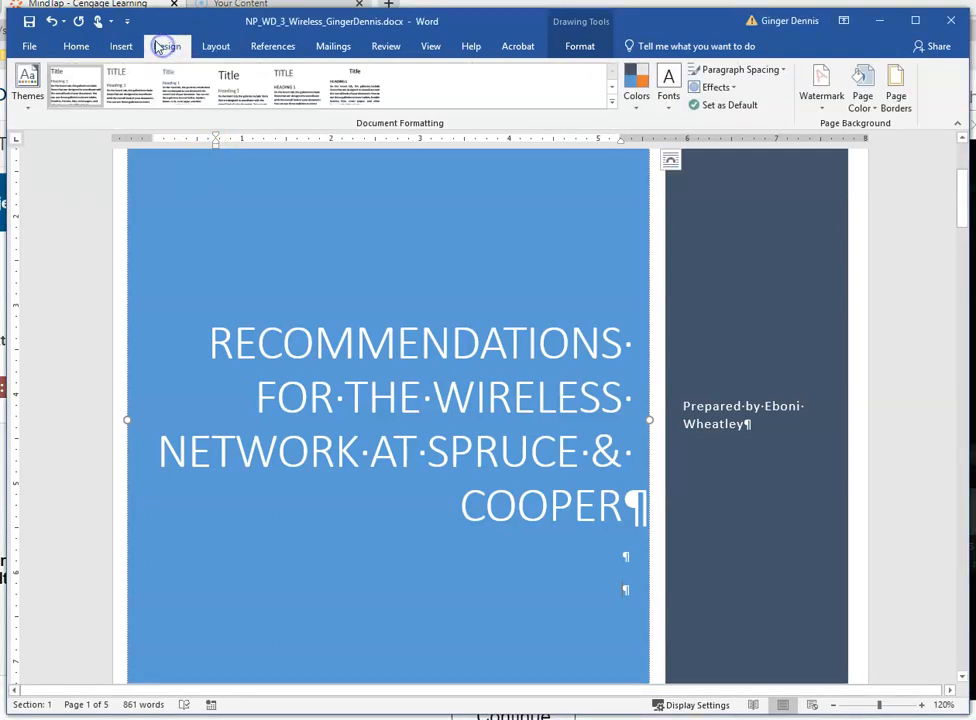
pyautogui.click(28, 88)
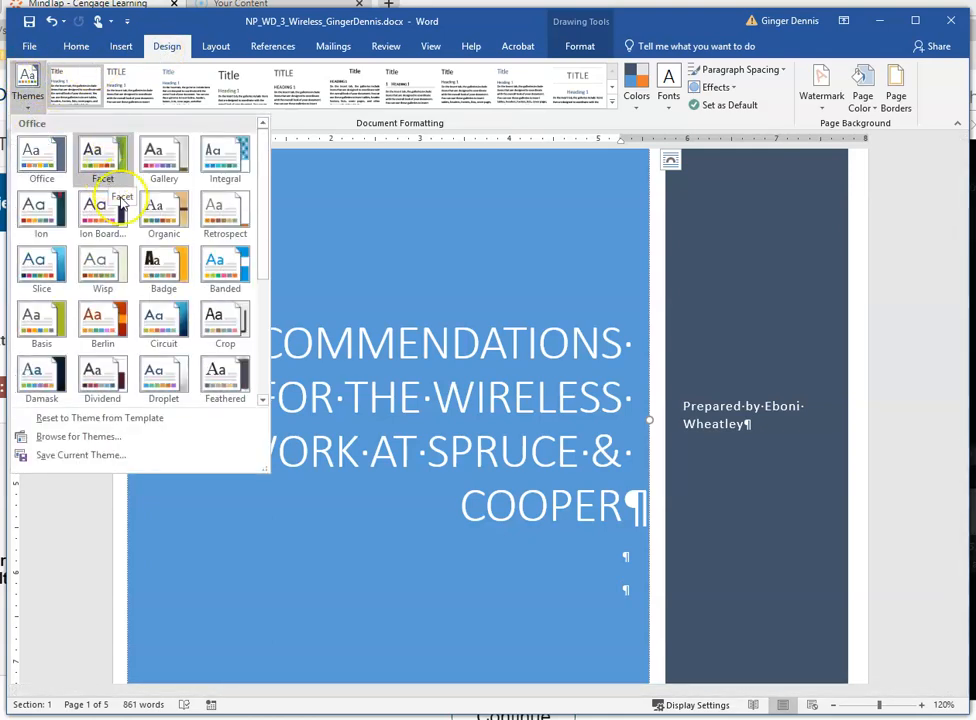
pyautogui.click(93, 165)
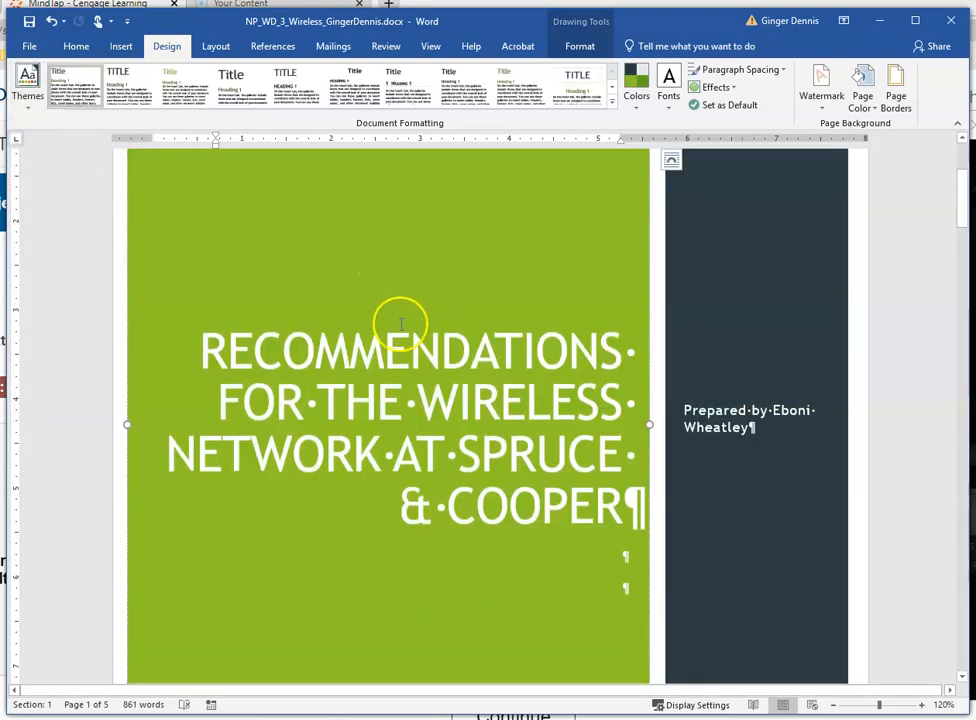
pyautogui.scroll(-8, 505, 327)
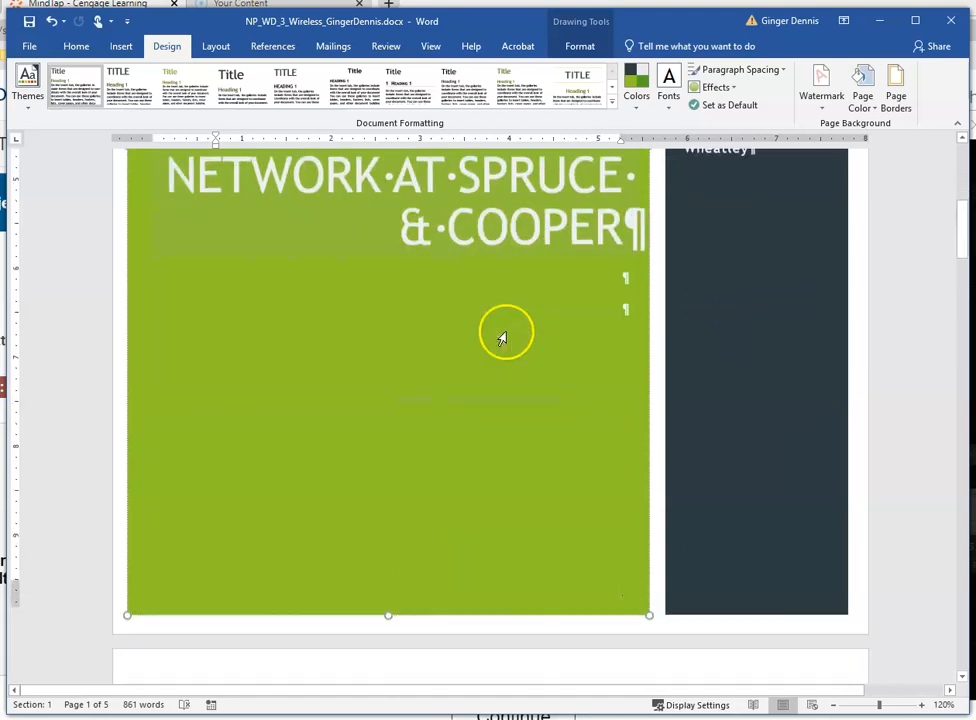
pyautogui.scroll(-3, 501, 336)
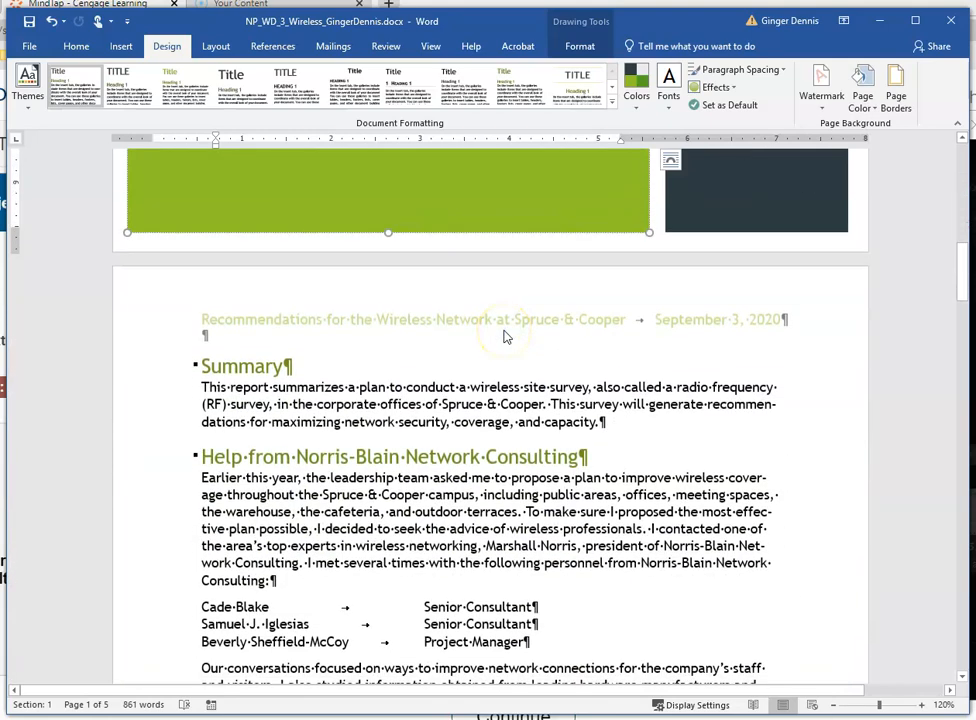
pyautogui.scroll(3, 505, 331)
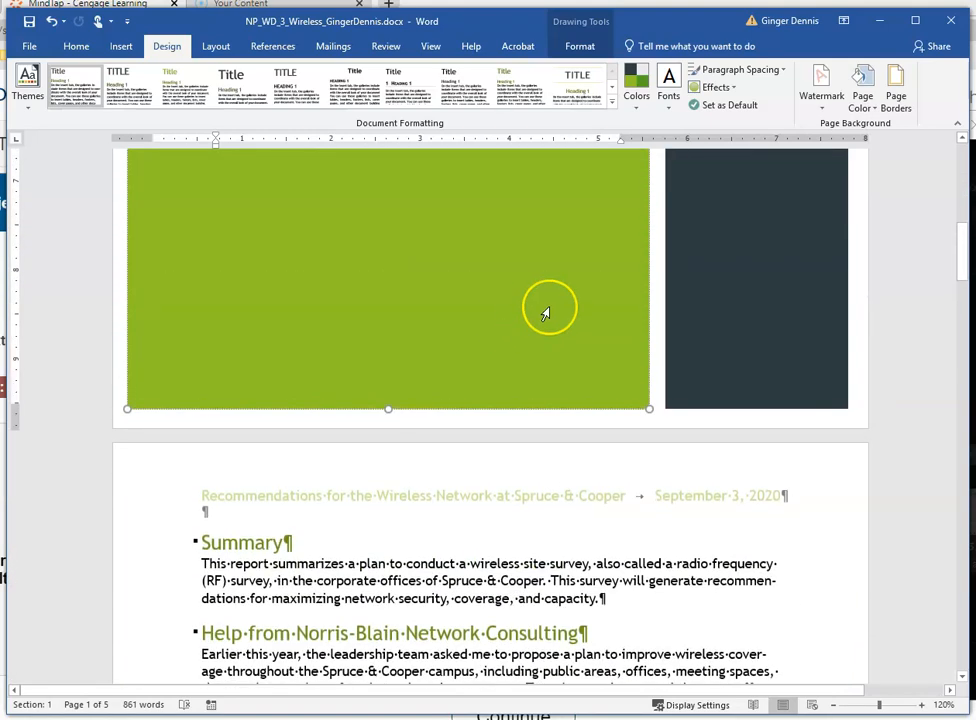
pyautogui.scroll(-2, 515, 470)
pyautogui.scroll(7, 520, 462)
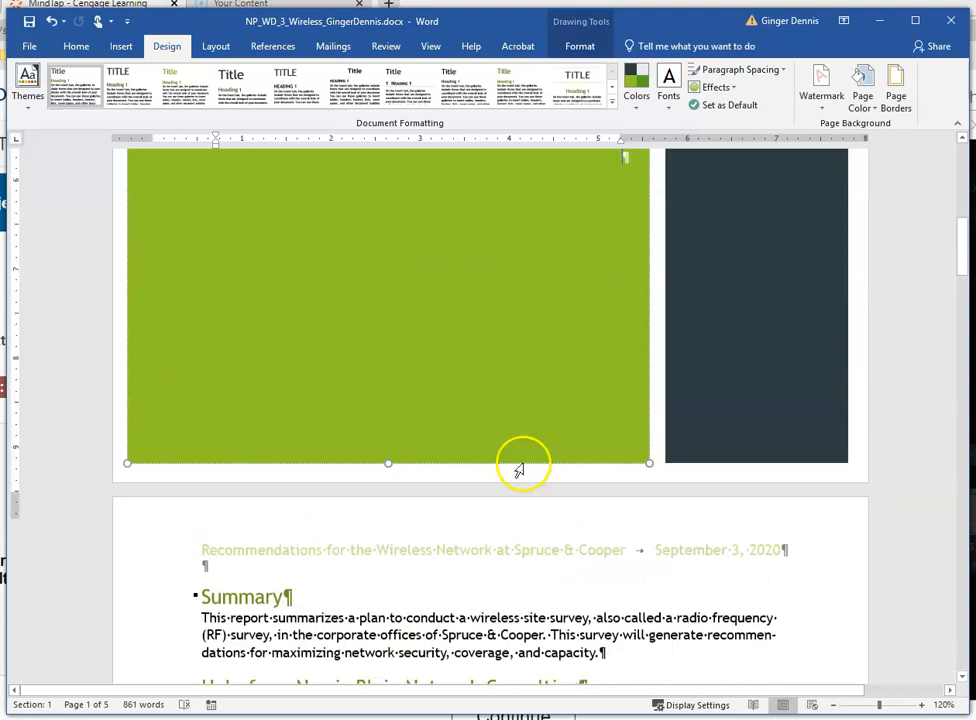